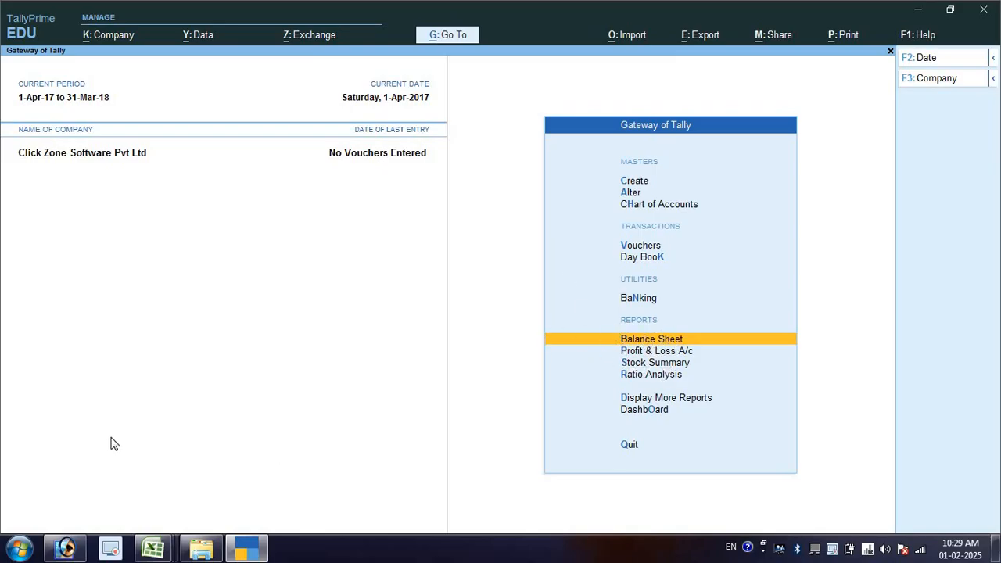
# - Open Microsoft Office Word 2007 with a blank document and maximize its window
pyautogui.click(19, 549)
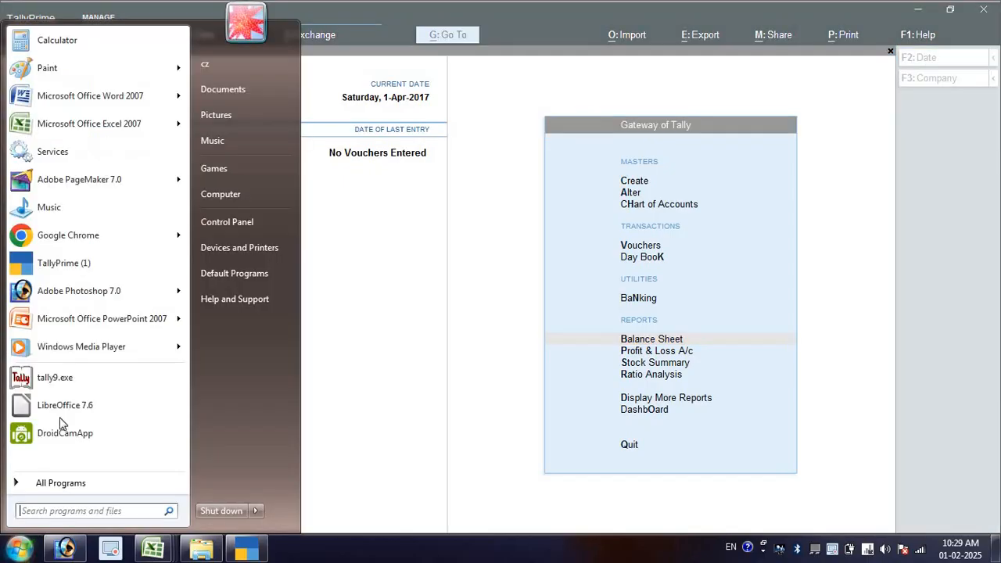
pyautogui.click(122, 97)
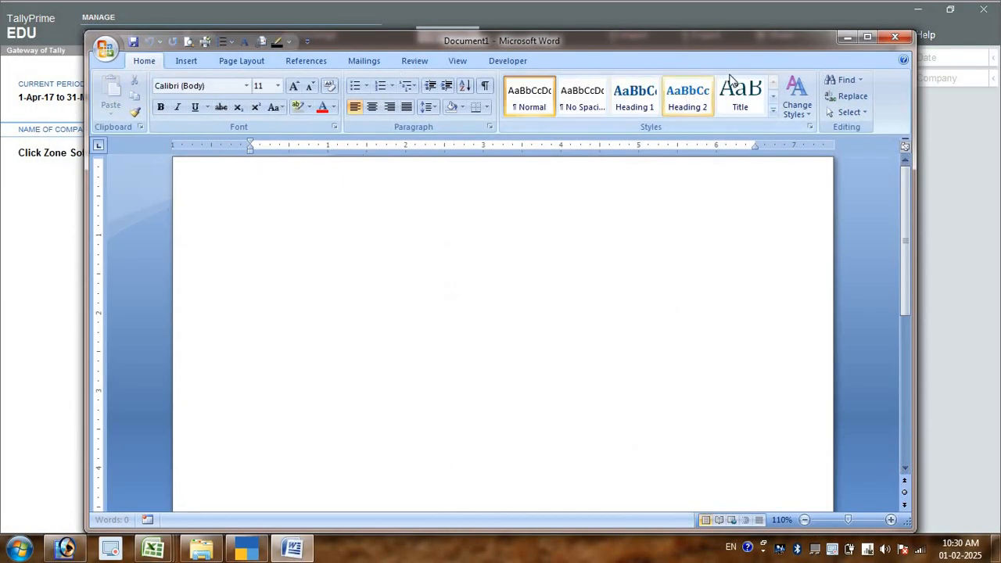
pyautogui.click(867, 37)
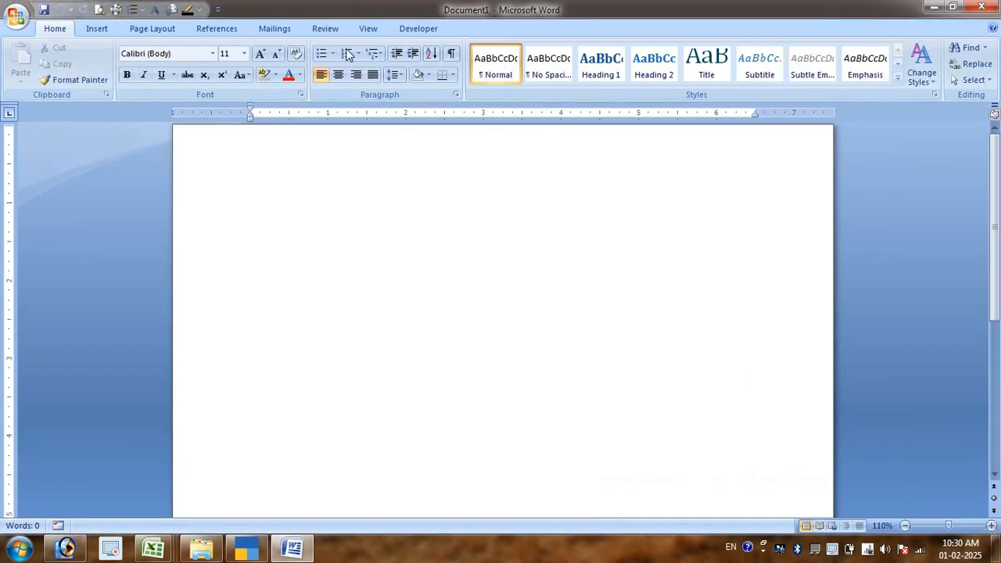
# - Set the blank document's text to the Kruti Dev 010 font at size 26
pyautogui.click(261, 56)
pyautogui.click(261, 57)
pyautogui.click(261, 56)
pyautogui.click(261, 56)
pyautogui.scroll(6, 257, 177)
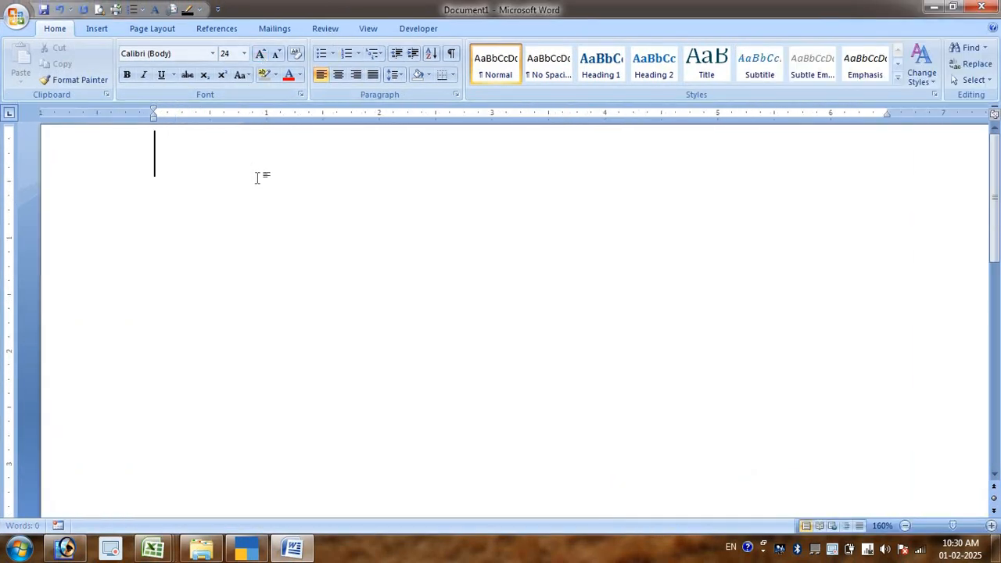
pyautogui.click(261, 54)
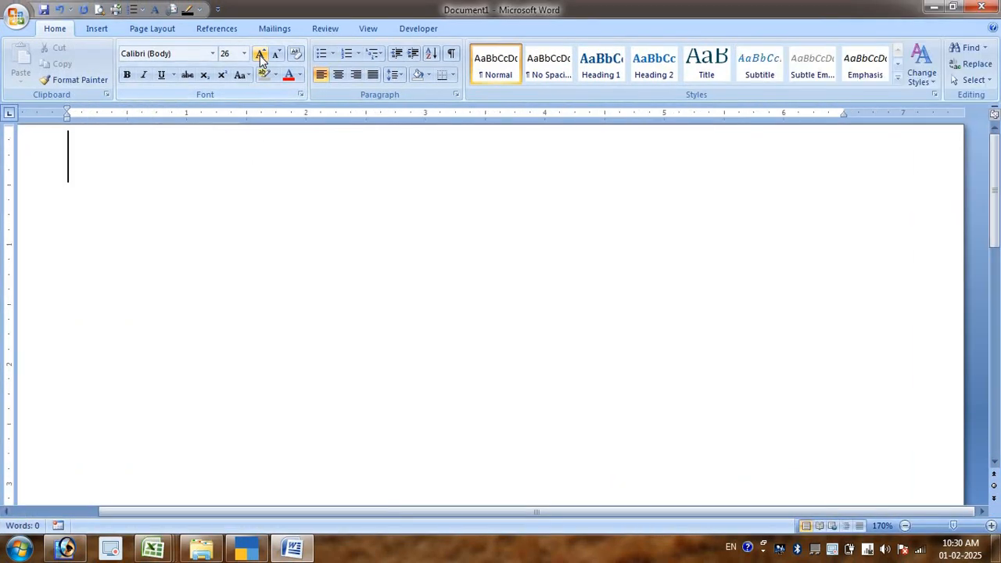
pyautogui.hotkey('alt', 'k')
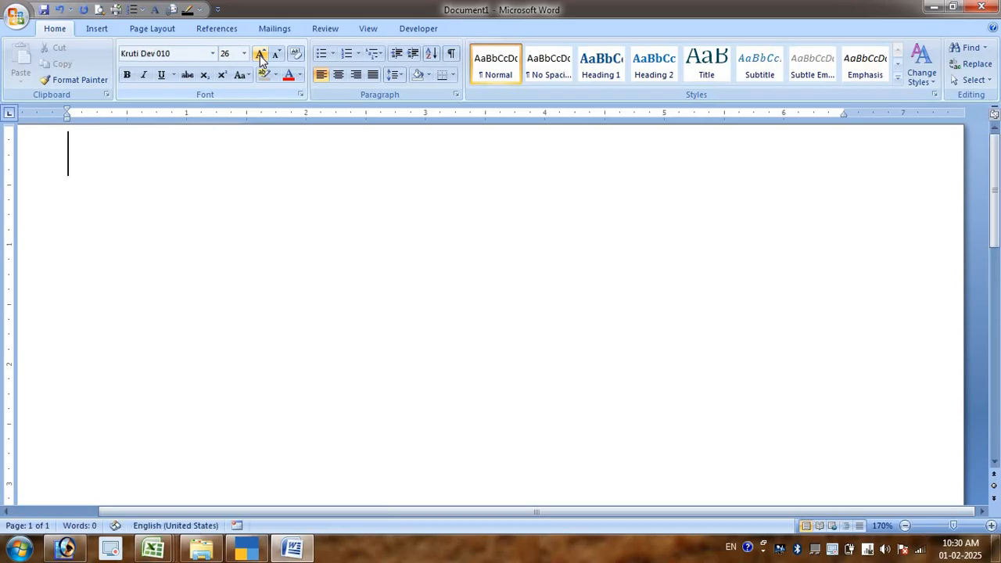
# - Write the first numbered transaction in Hindi as "500000 रू से व्यापार प्रारंभ किया।" and start a second list item
pyautogui.write('1. ')
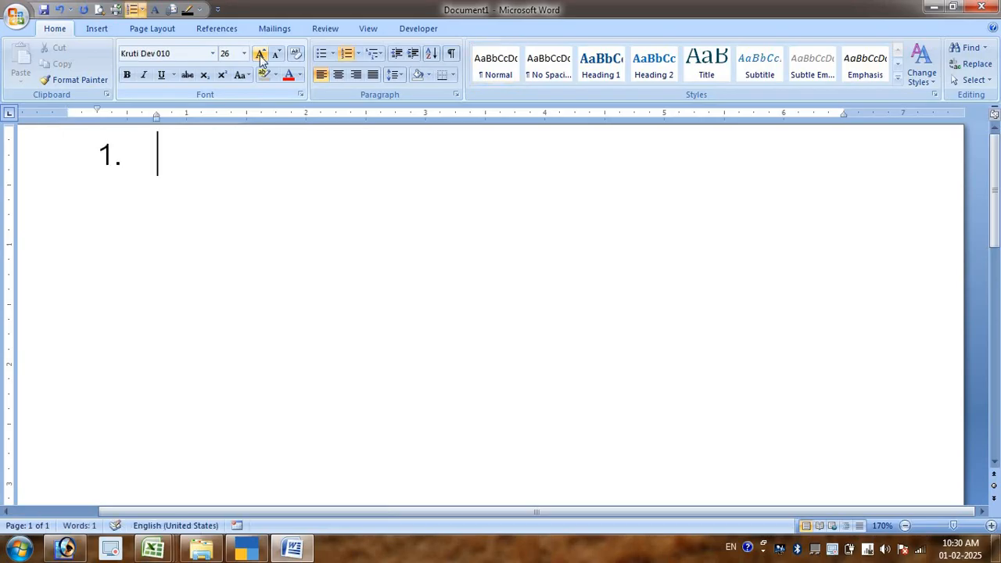
pyautogui.write('5000000')
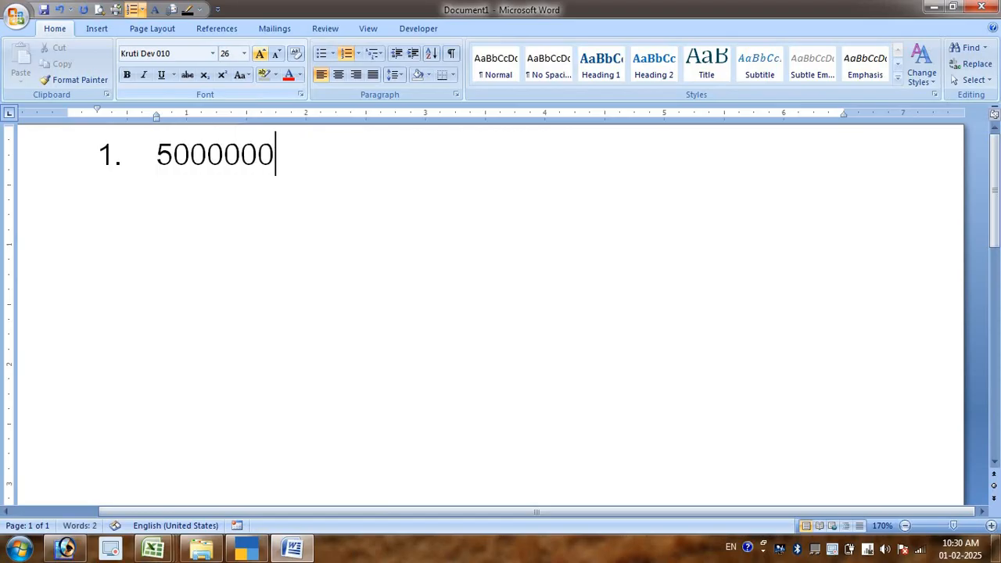
pyautogui.press('BackSpace')
pyautogui.write(': ls d')
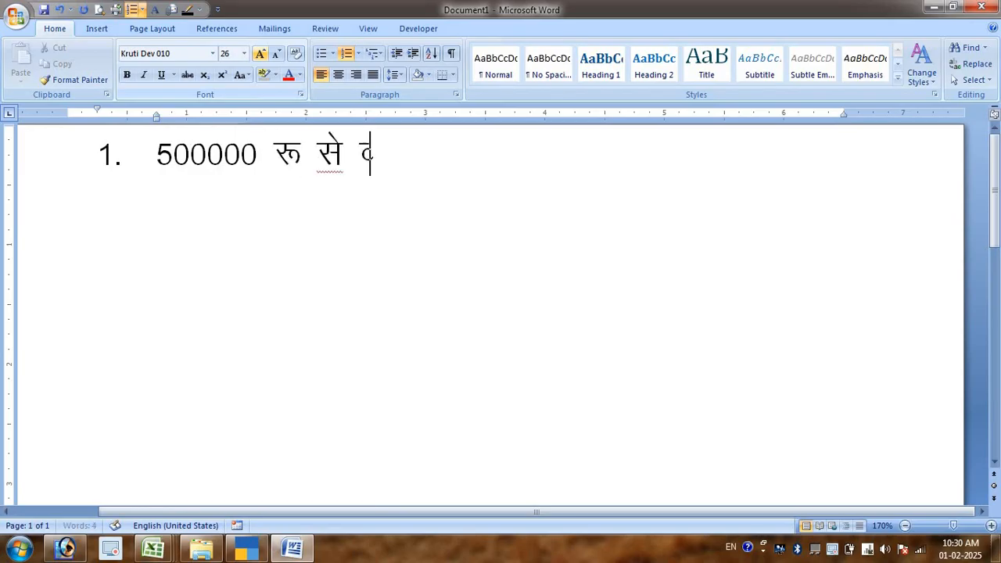
pyautogui.write(';kikj i')
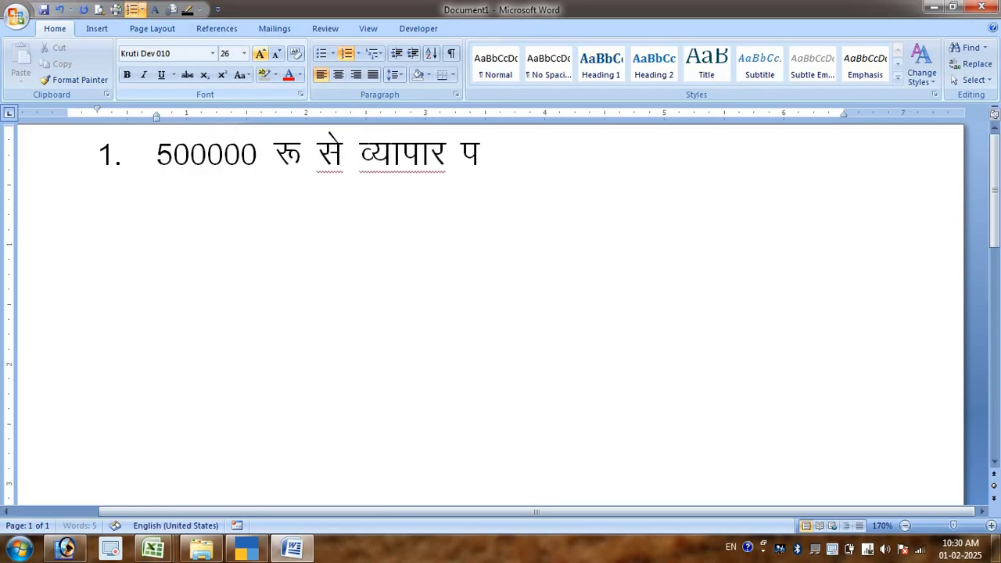
pyautogui.write('zkjah')
pyautogui.press('BackSpace')
pyautogui.write('Hk')
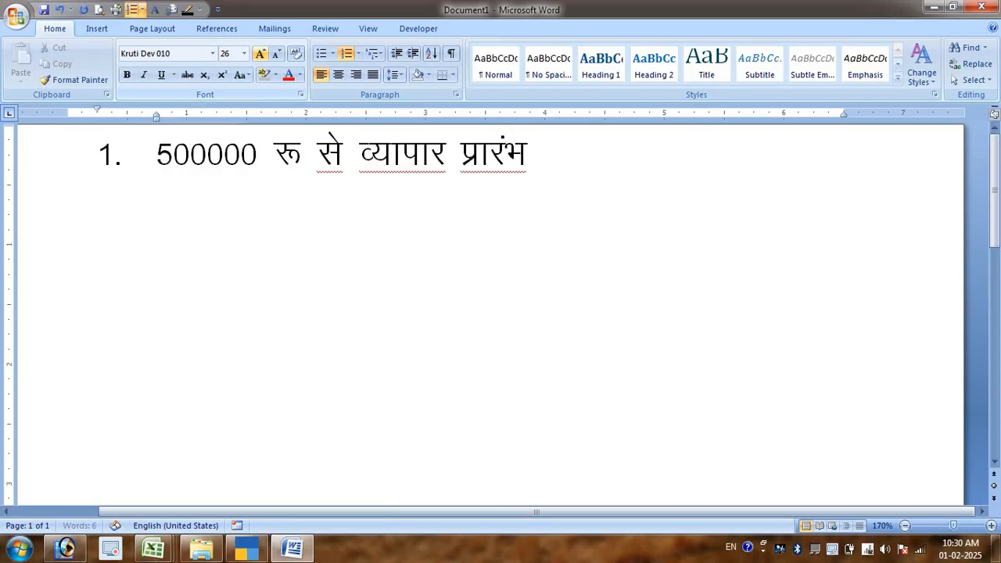
pyautogui.write(' fd;kA')
pyautogui.press('Return')
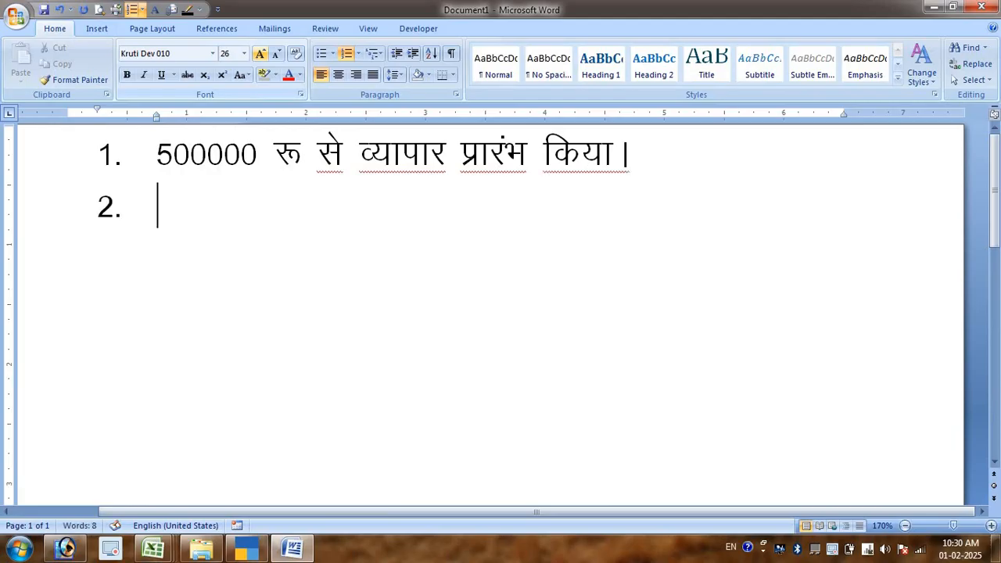
# - Switch to TallyPrime and shut the company Click Zone Software Pvt Ltd
pyautogui.hotkey('alt', 'Tab')
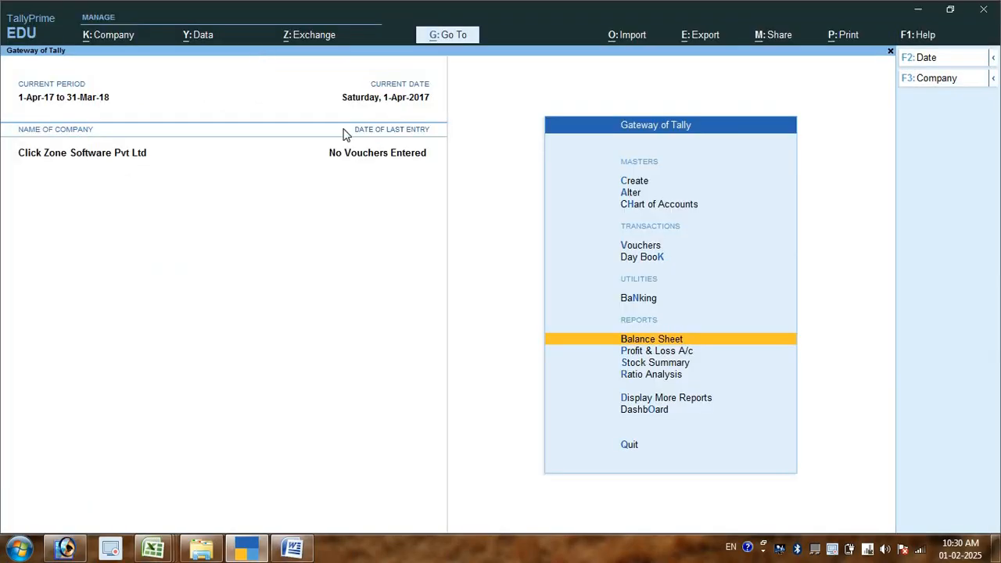
pyautogui.hotkey('alt', 'F3')
pyautogui.press('y')
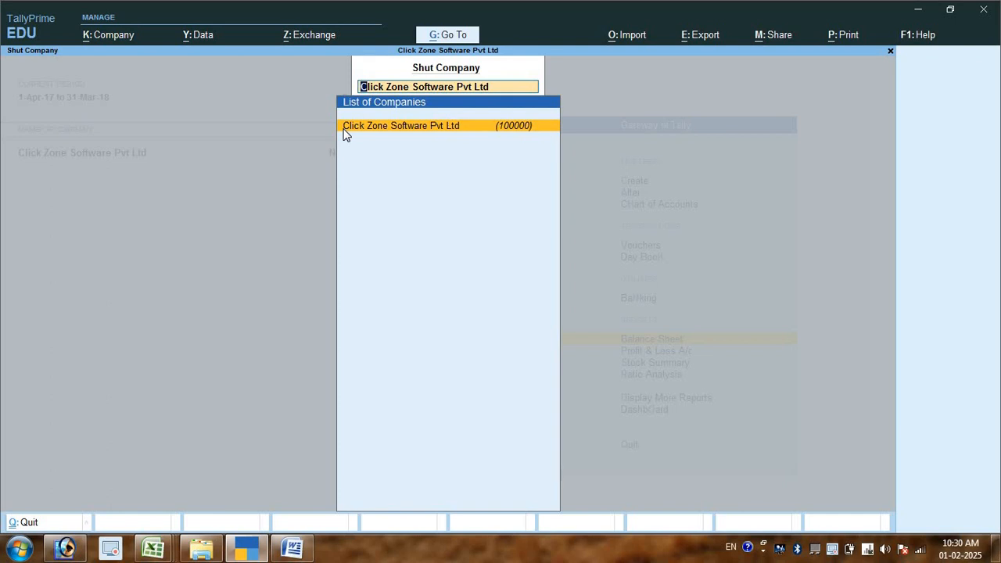
pyautogui.press('Return')
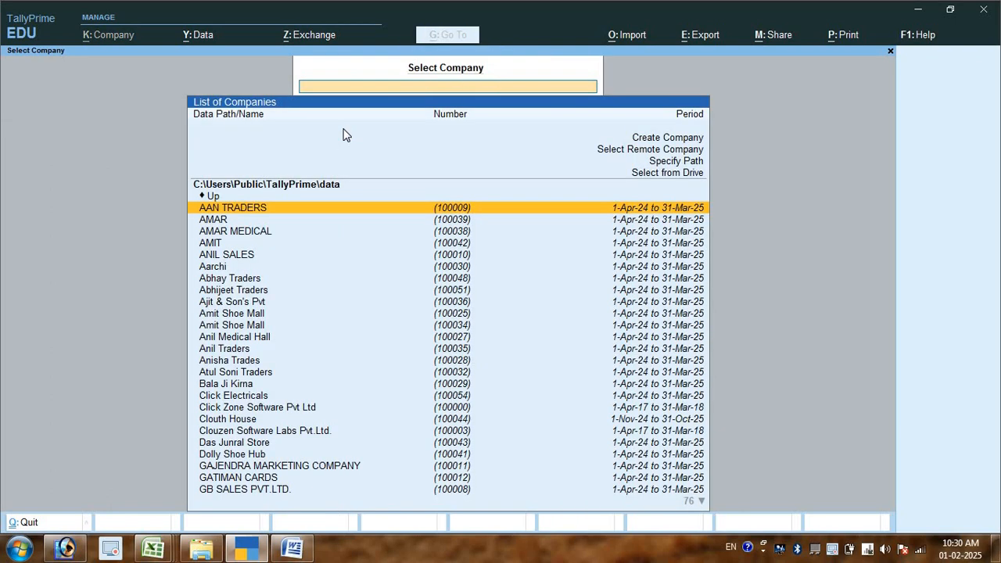
# - Start creating a new company with Rajan Cloth Store as both the company name and the mailing name
pyautogui.press('Up')
pyautogui.press('Up')
pyautogui.press('Up')
pyautogui.press('Up')
pyautogui.press('Up')
pyautogui.press('Up')
pyautogui.press('Return')
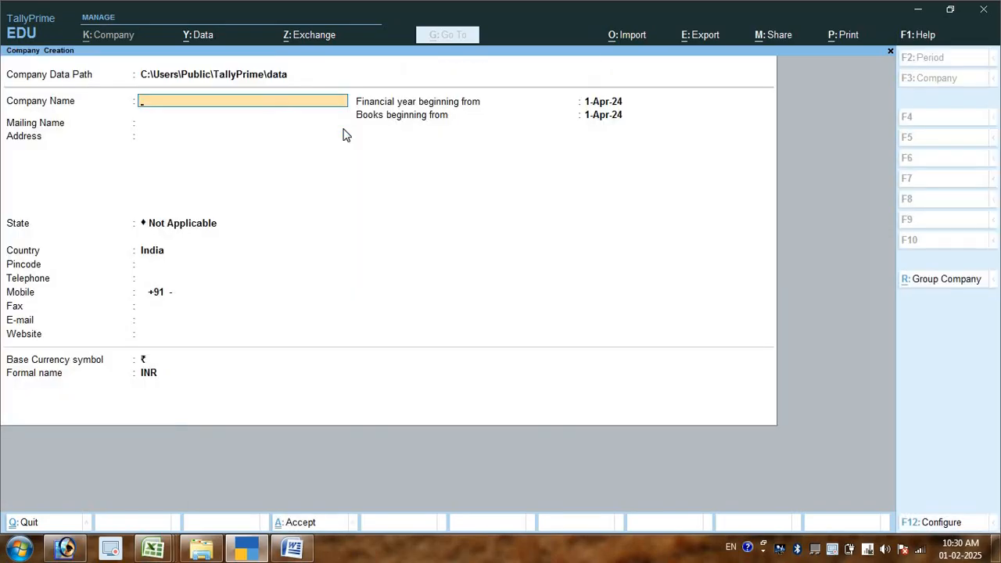
pyautogui.write('Rajan Cloth Store')
pyautogui.press('Return')
pyautogui.press('Return')
# - Fill in the company's address, Chhattisgarh as the state and the pincode, and save the company with its default features
pyautogui.write('Bilas')
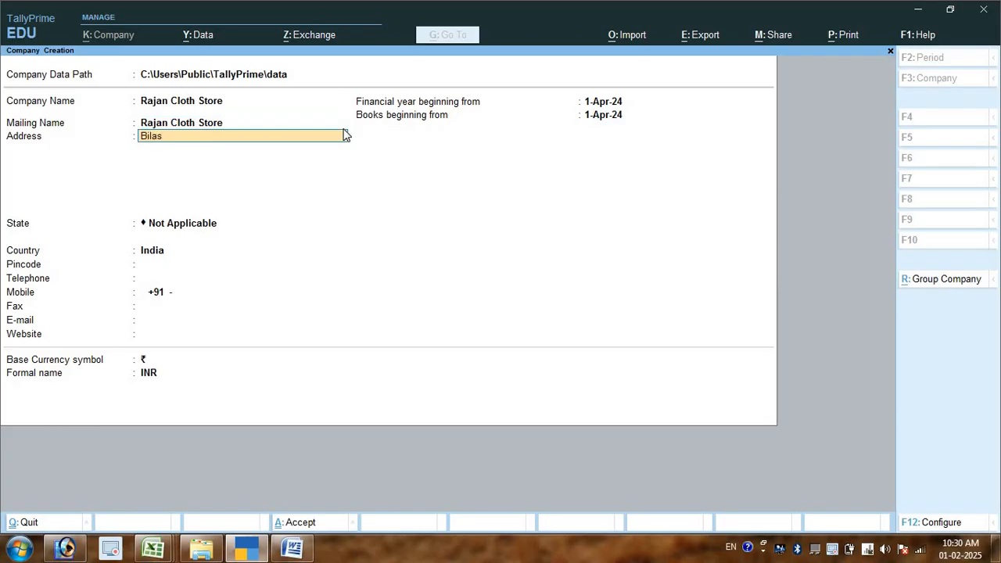
pyautogui.press('Return')
pyautogui.press('Return')
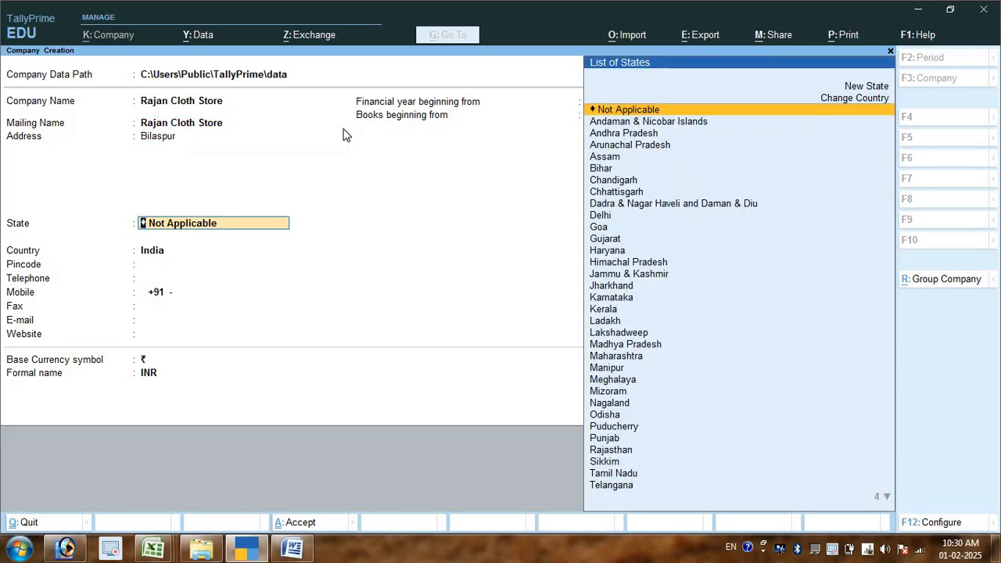
pyautogui.write('Chh')
pyautogui.press('Return')
pyautogui.write('495113')
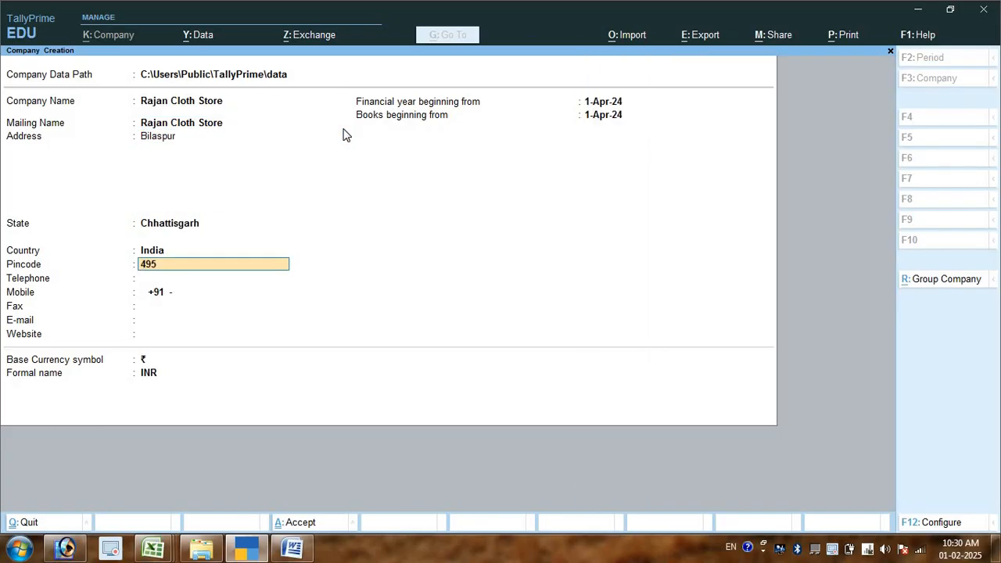
pyautogui.press('Return')
pyautogui.press('BackSpace')
pyautogui.press('Return')
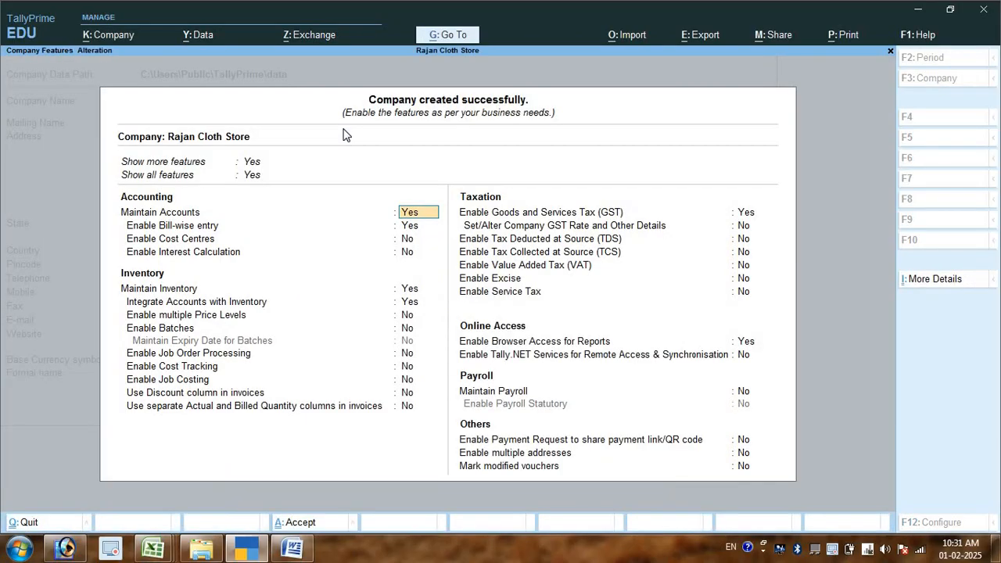
pyautogui.hotkey('ctrl', 'a')
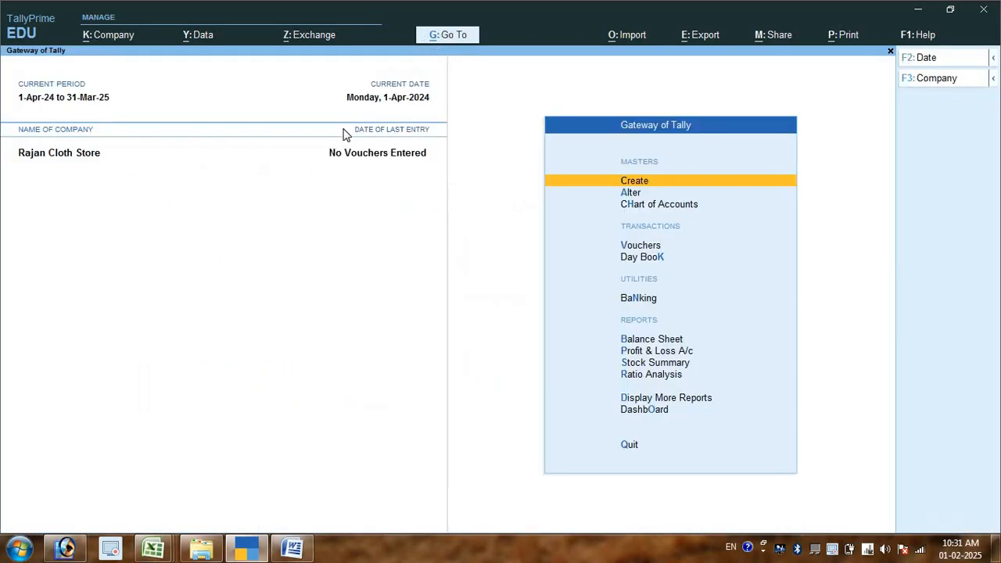
# - Start a new Receipt voucher for Rajan Cloth Store
pyautogui.press('Down')
pyautogui.press('Down')
pyautogui.press('Down')
pyautogui.press('Down')
pyautogui.press('Up')
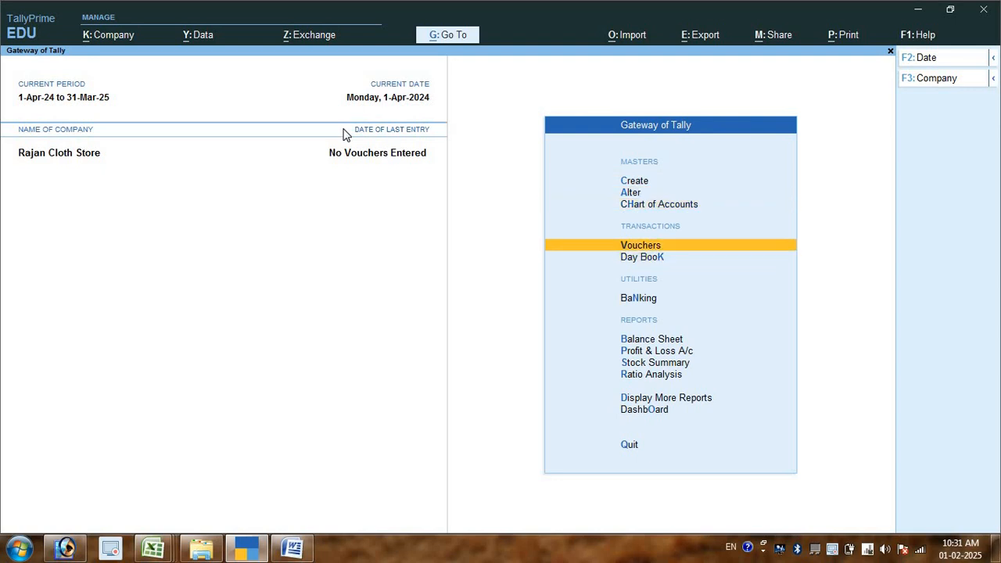
pyautogui.press('Return')
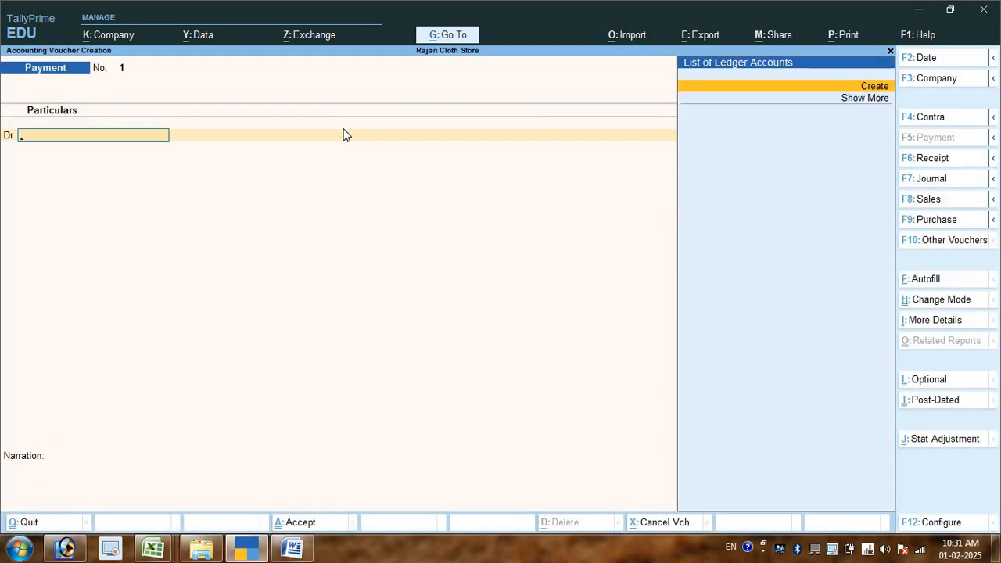
pyautogui.press('F6')
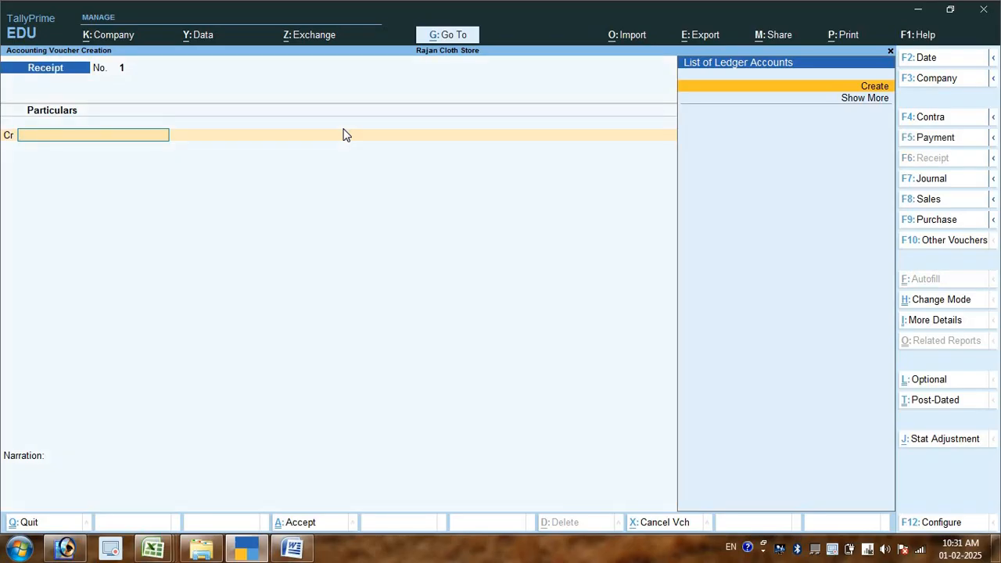
# - Create a ledger named Capital A/c under the Capital Account group for the voucher's credit line
pyautogui.press('Down')
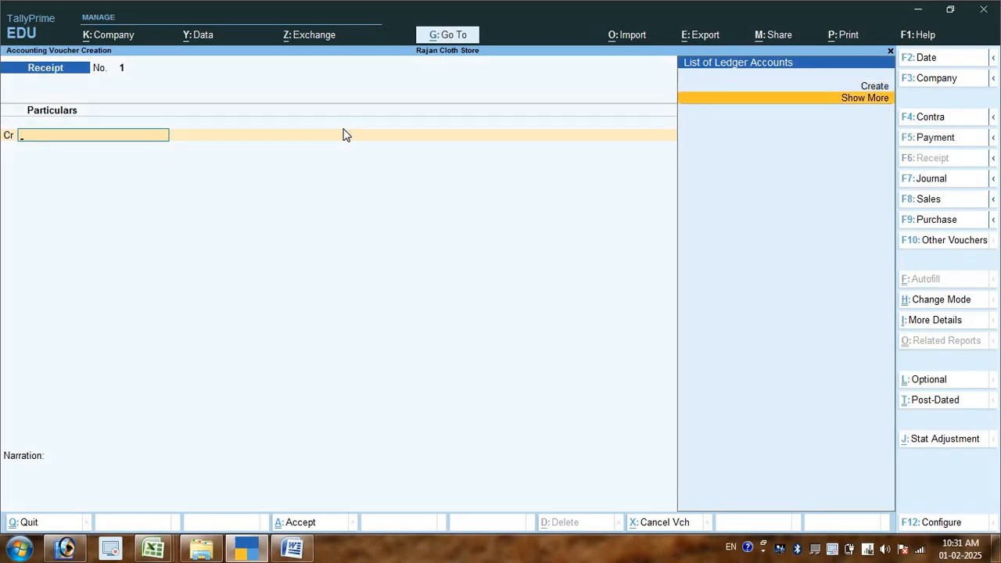
pyautogui.press('Up')
pyautogui.press('Return')
pyautogui.write('Ca')
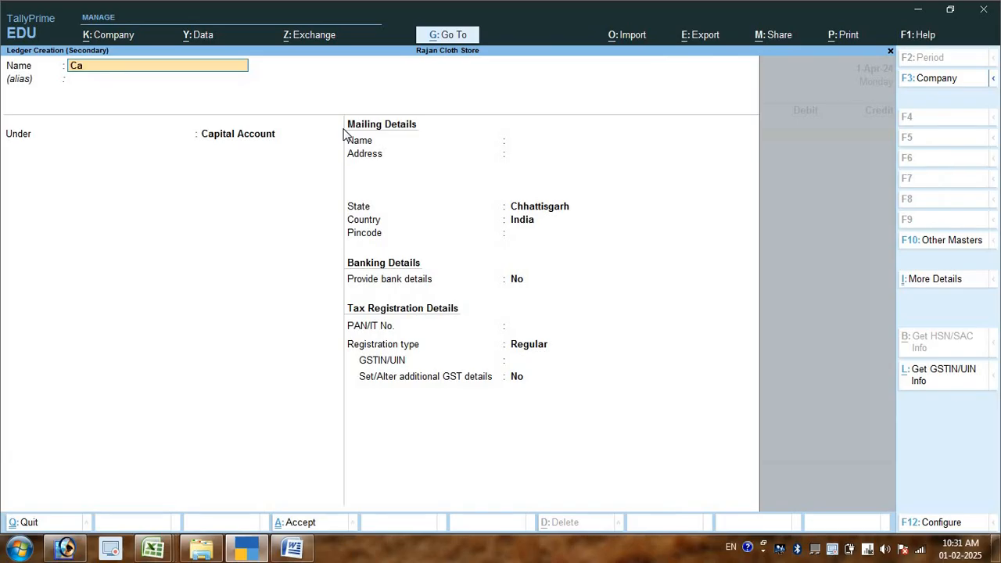
pyautogui.write('pital a/c')
pyautogui.press('Return')
pyautogui.press('Return')
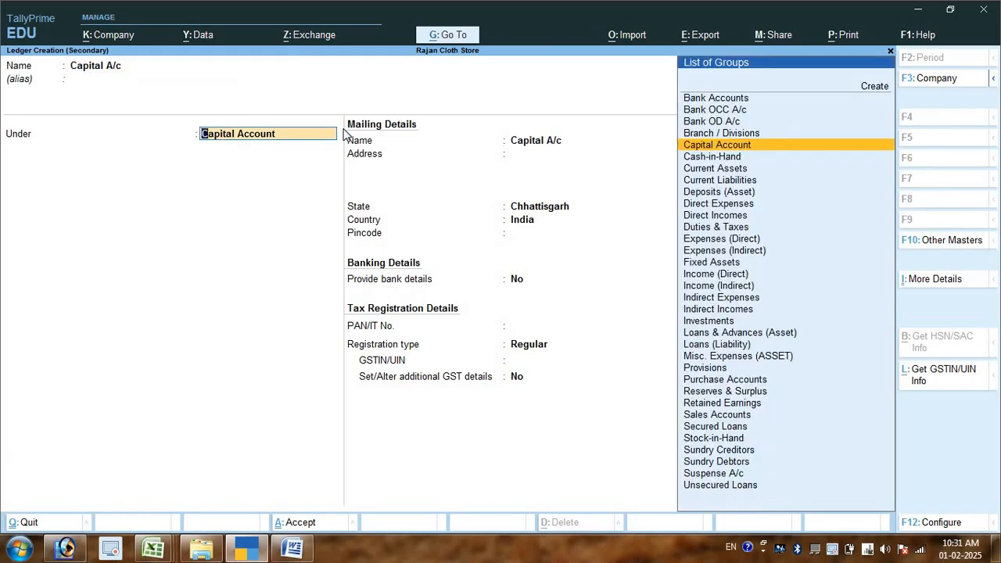
pyautogui.hotkey('ctrl', 'a')
# - Set the Capital A/c credit amount to 500000
pyautogui.write('500000')
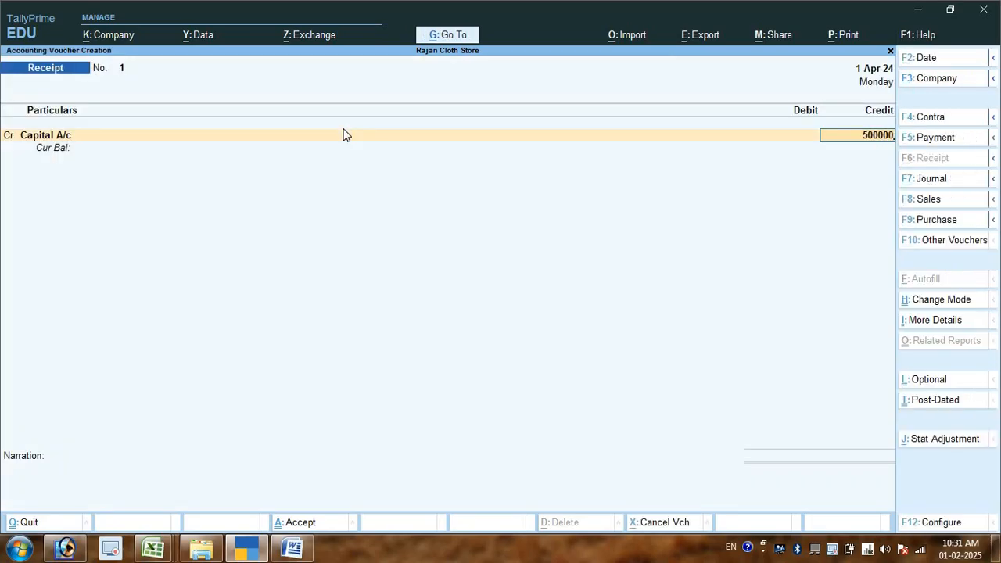
pyautogui.press('BackSpace')
pyautogui.write('000')
pyautogui.press('Return')
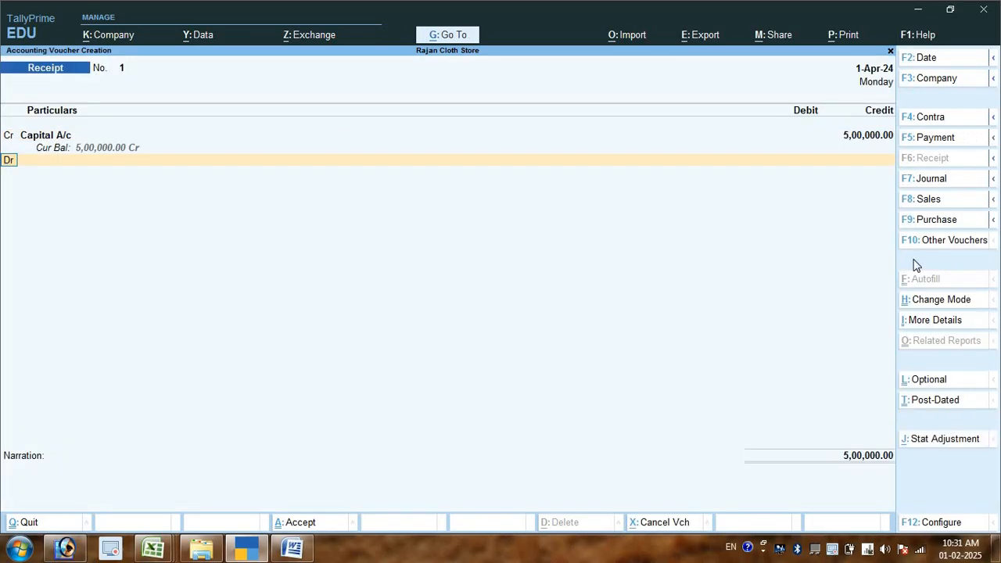
# - Debit Cash with 5,00,000.00, save the receipt voucher without a narration and return to the Gateway of Tally
pyautogui.press('Return')
pyautogui.write('Ca')
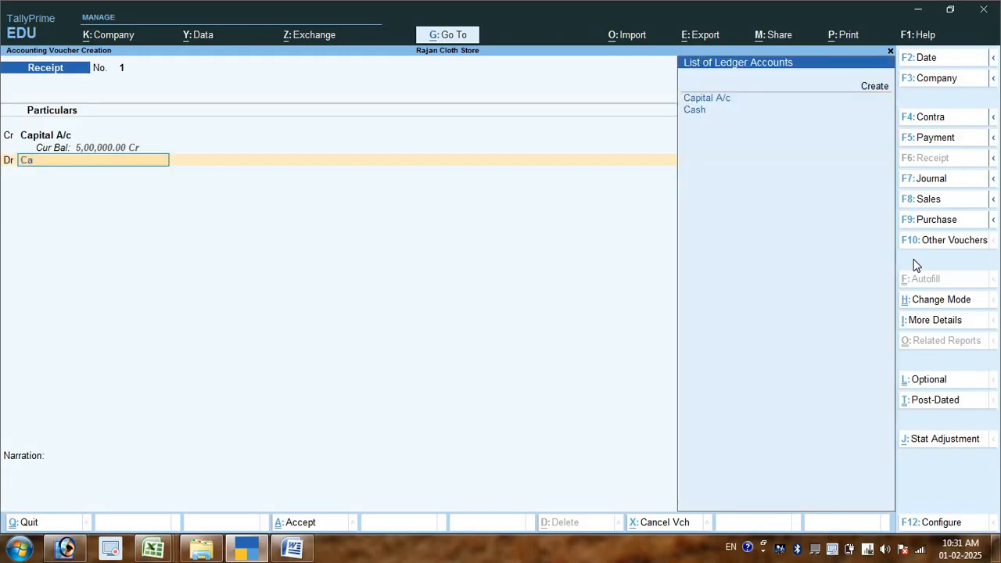
pyautogui.press('Down')
pyautogui.press('Return')
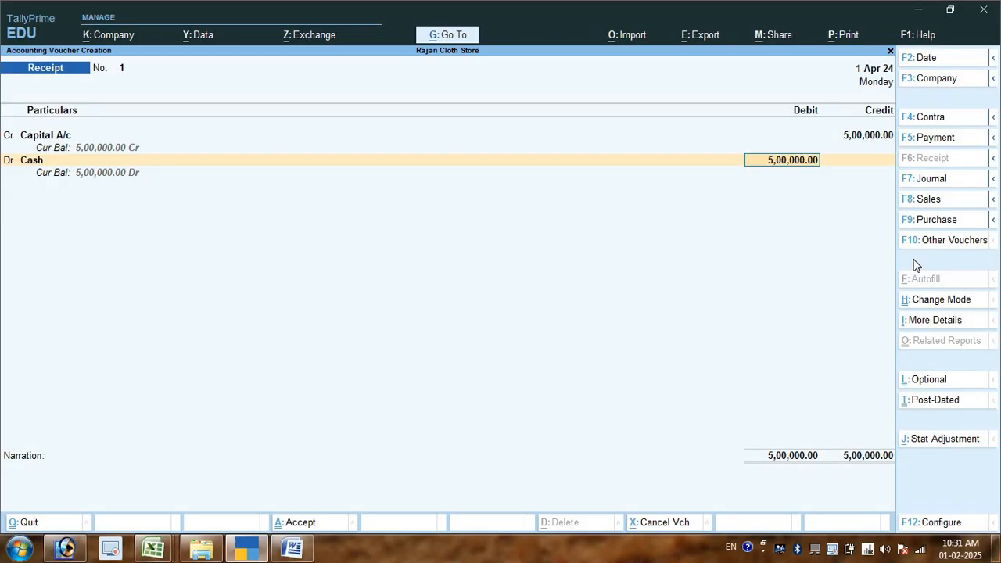
pyautogui.press('Return')
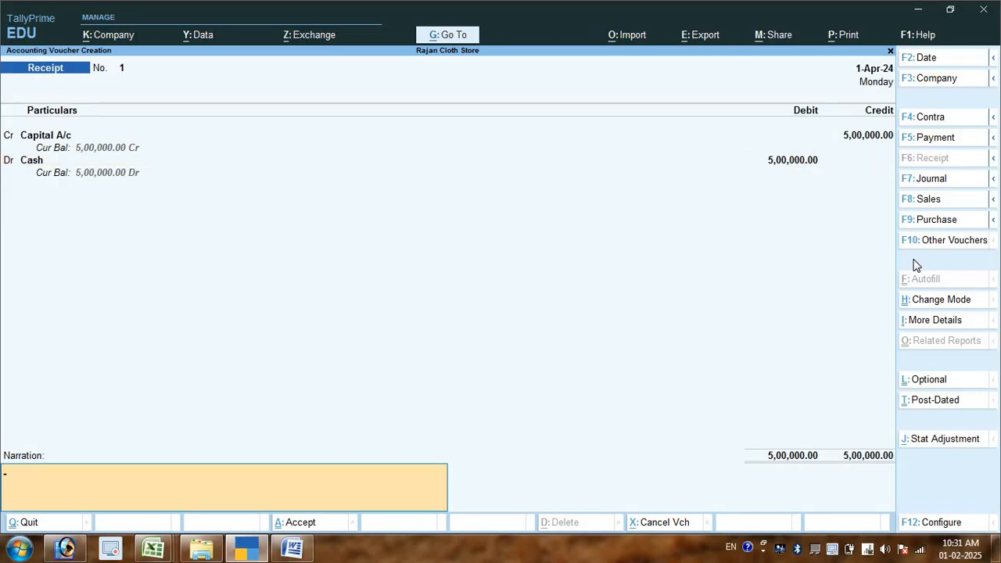
pyautogui.press('Return')
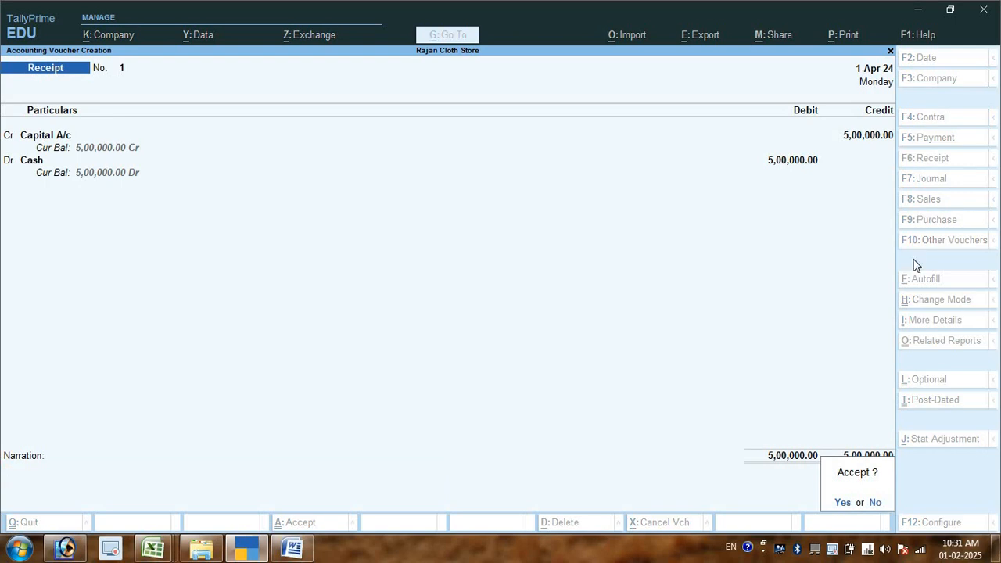
pyautogui.press('Return')
pyautogui.press('Escape')
pyautogui.press('Return')
pyautogui.press('Escape')
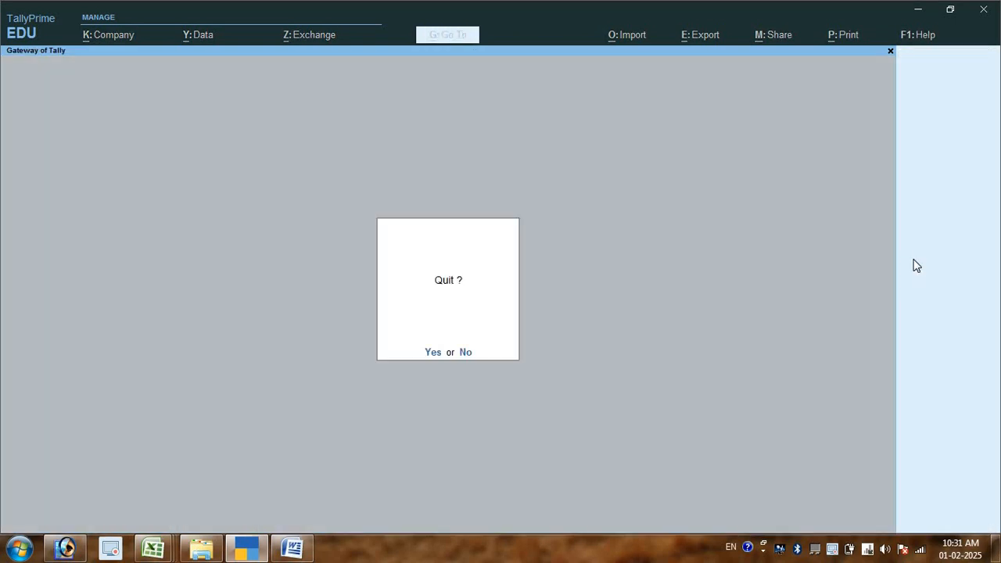
pyautogui.press('Escape')
# - View the Balance Sheet of Rajan Cloth Store and return to the Gateway of Tally
pyautogui.press('Down')
pyautogui.press('Down')
pyautogui.press('Down')
pyautogui.press('Down')
pyautogui.press('Down')
pyautogui.press('Up')
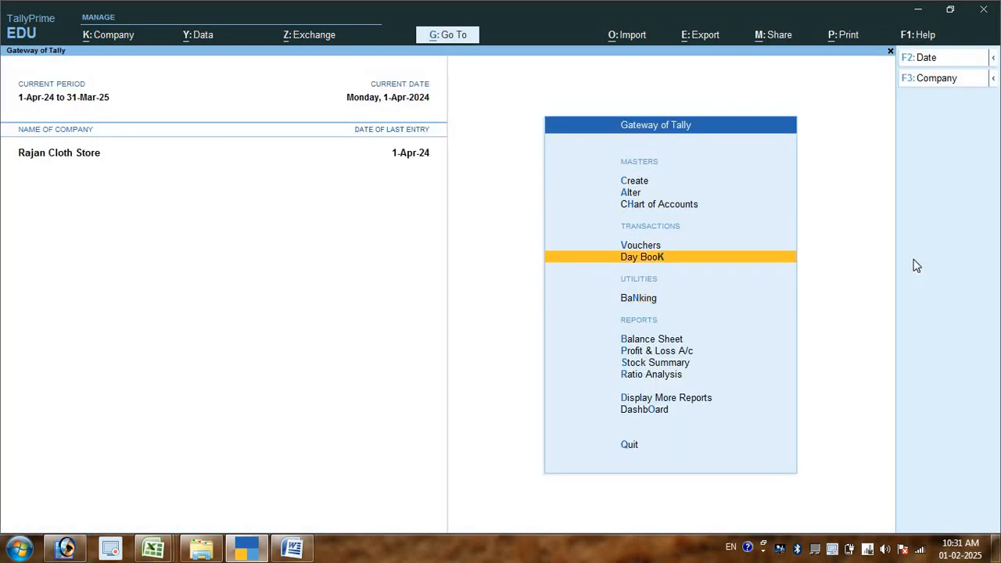
pyautogui.press('Down')
pyautogui.press('Down')
pyautogui.press('Return')
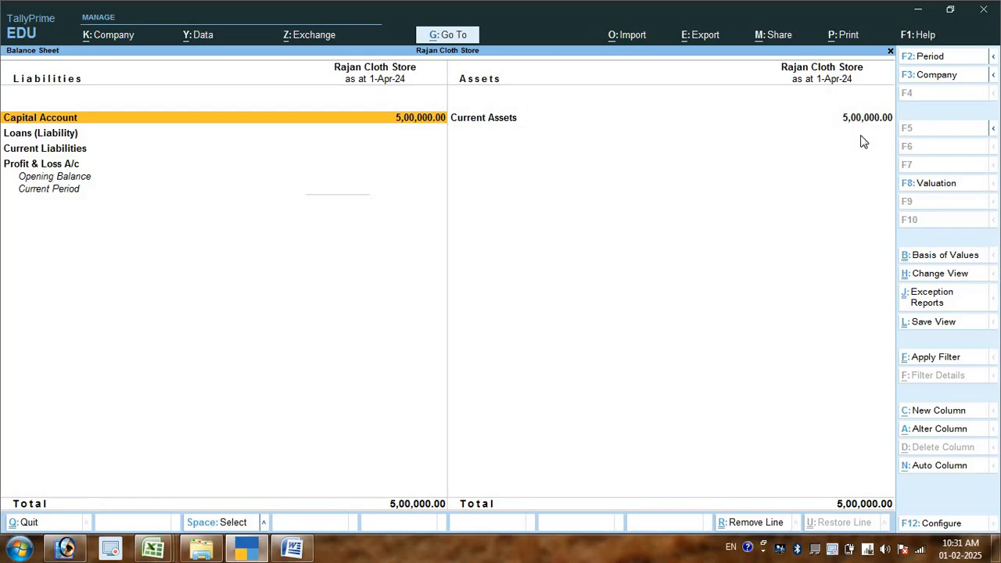
pyautogui.press('Escape')
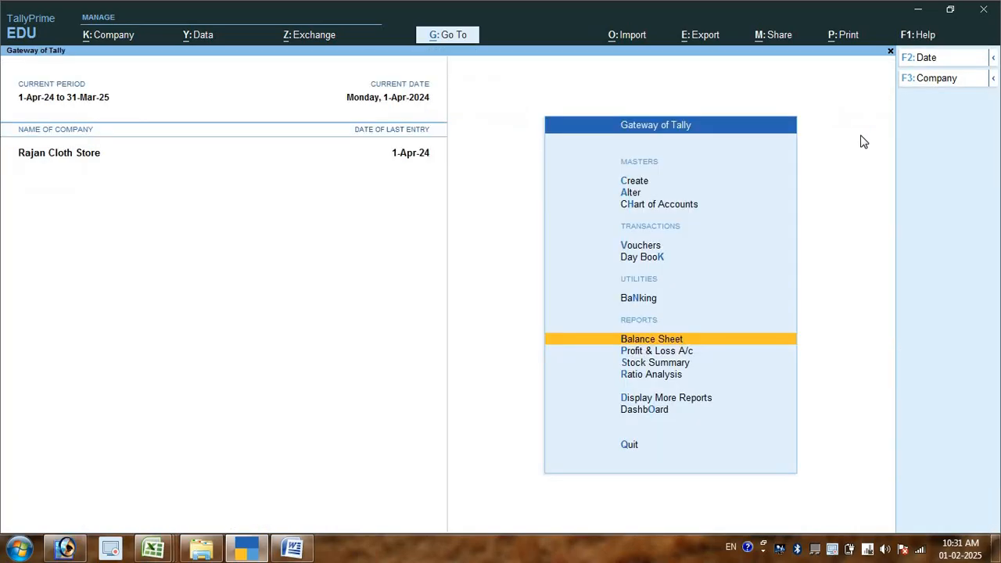
# - Switch to the Word document and write the second numbered transaction, "300000 रू बैंक में डिपोज़िट किया।", followed by a new list item
pyautogui.hotkey('alt', 'Tab')
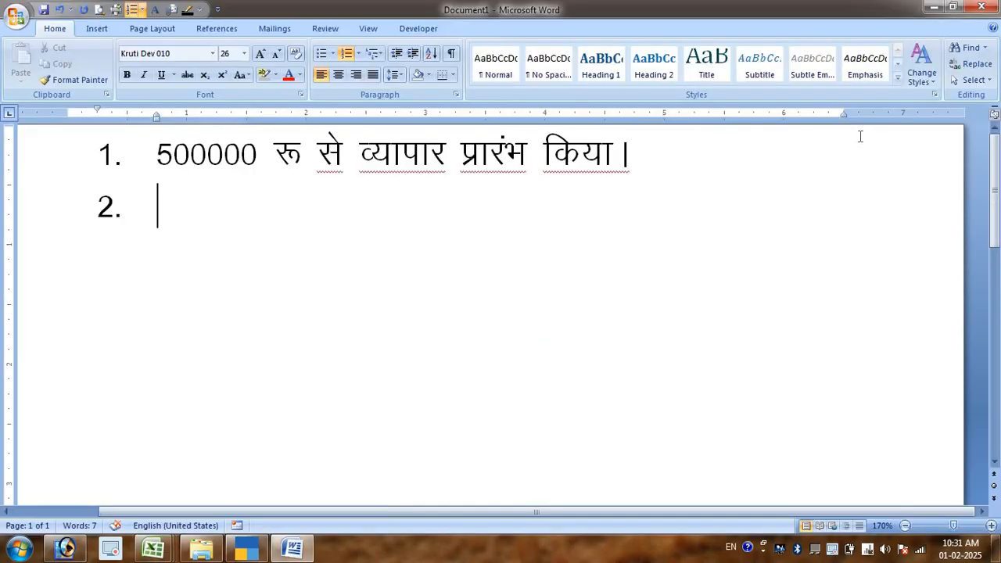
pyautogui.write('300000 ')
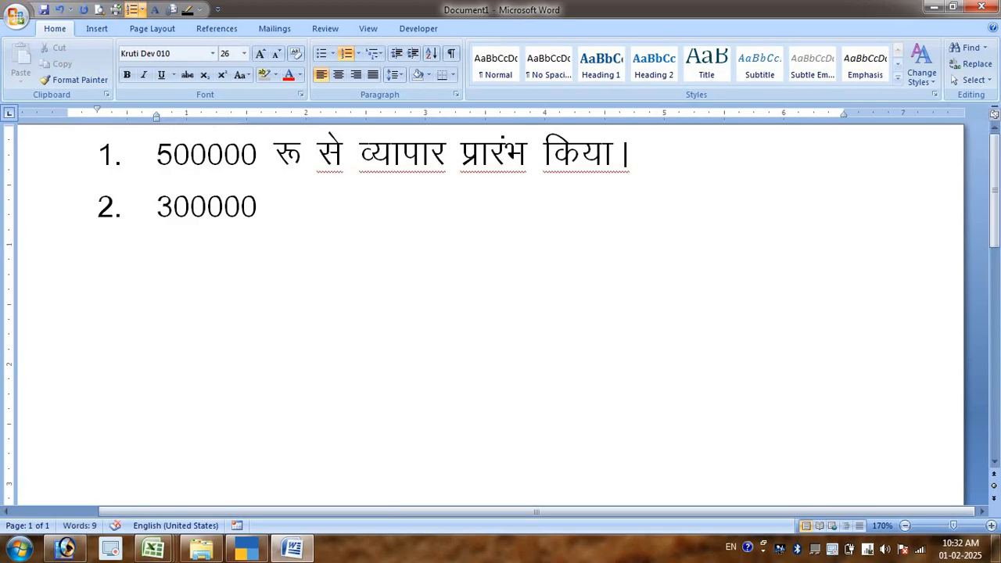
pyautogui.write(';')
pyautogui.press('BackSpace')
pyautogui.write(': cSad')
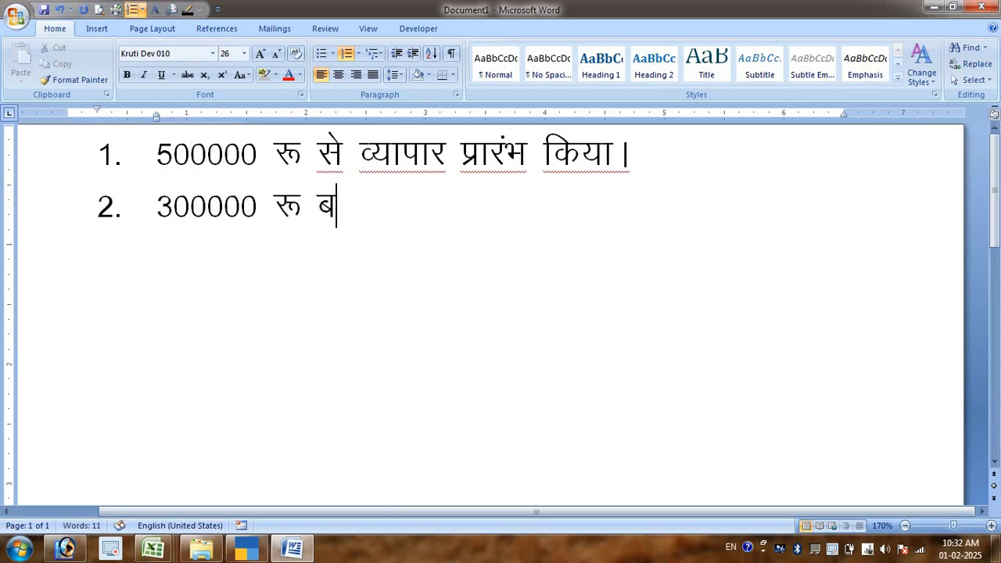
pyautogui.write(' esa')
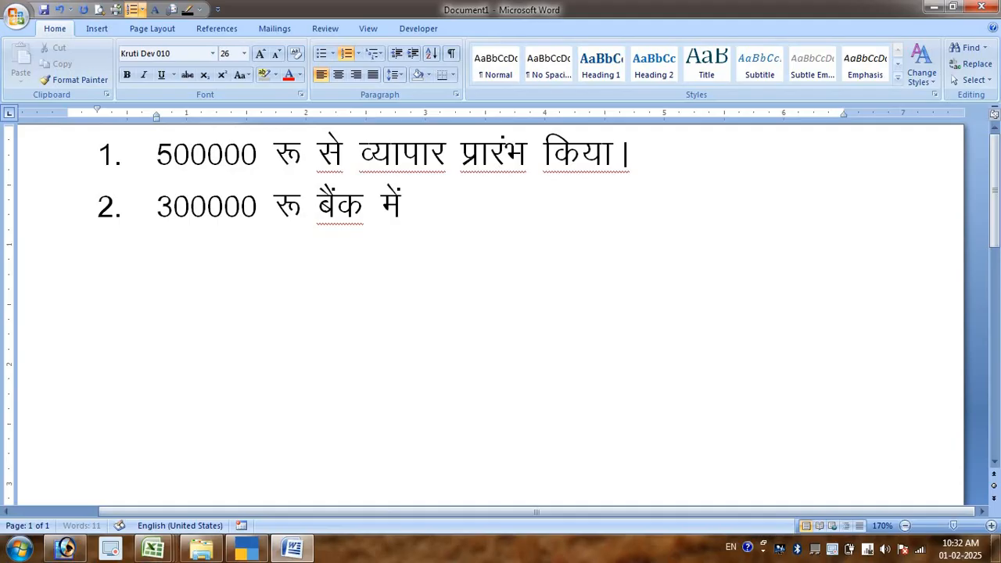
pyautogui.write('f')
pyautogui.press('BackSpace')
pyautogui.write('fMiks')
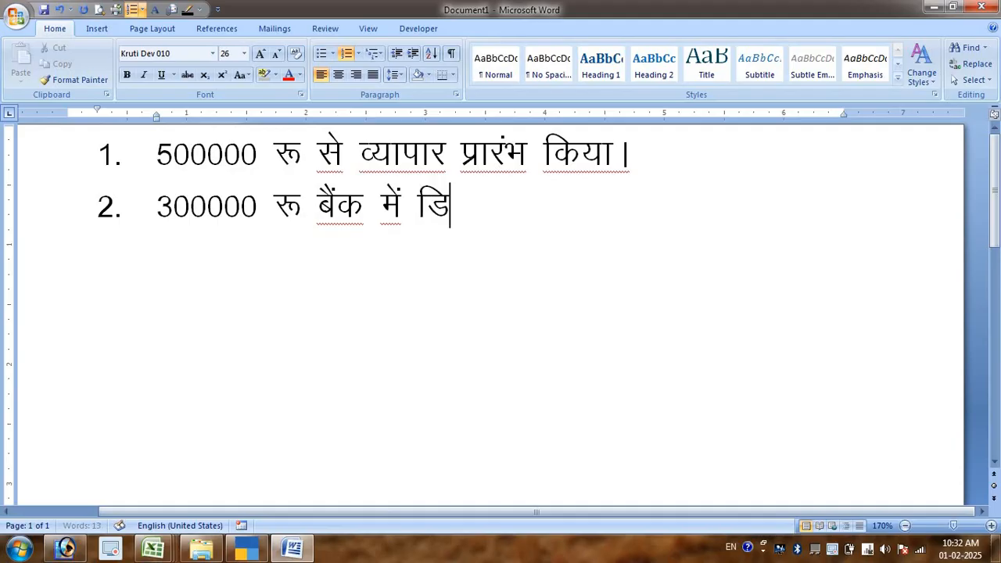
pyautogui.write('ft+')
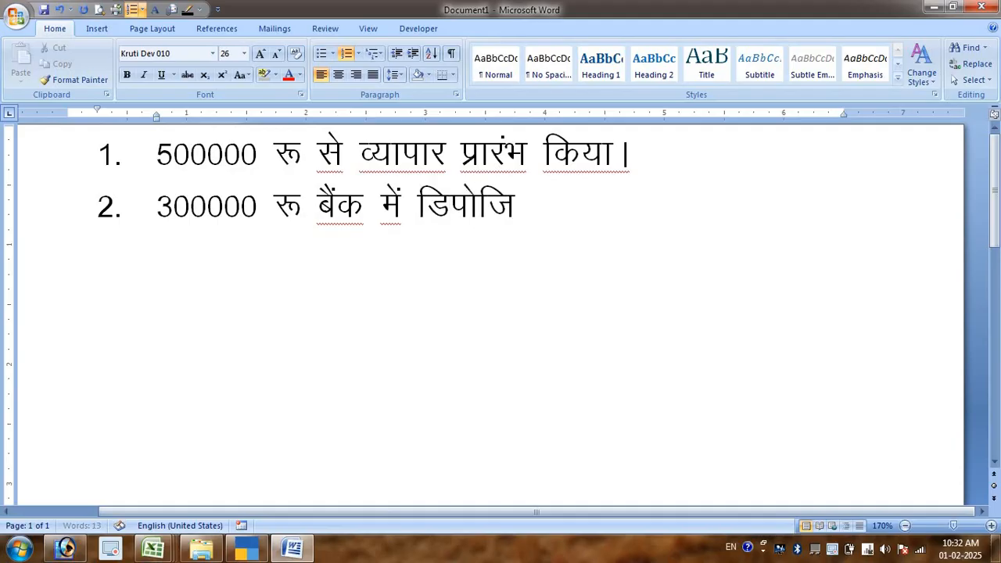
pyautogui.write('v')
pyautogui.press('BackSpace')
pyautogui.write('V fd;kA')
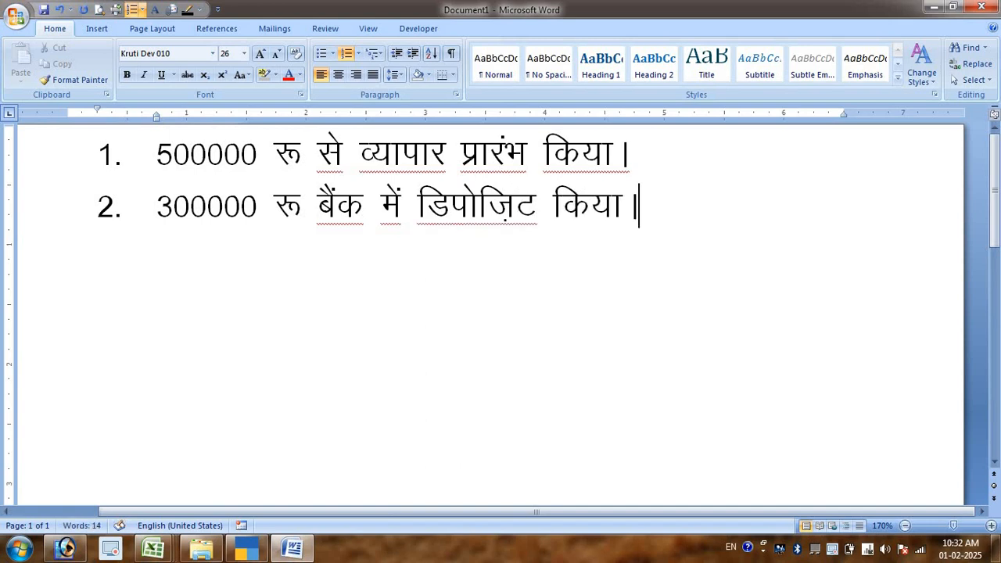
pyautogui.press('Return')
# - Switch to TallyPrime and start a new Contra voucher dated 2-Apr-24
pyautogui.hotkey('alt', 'Tab')
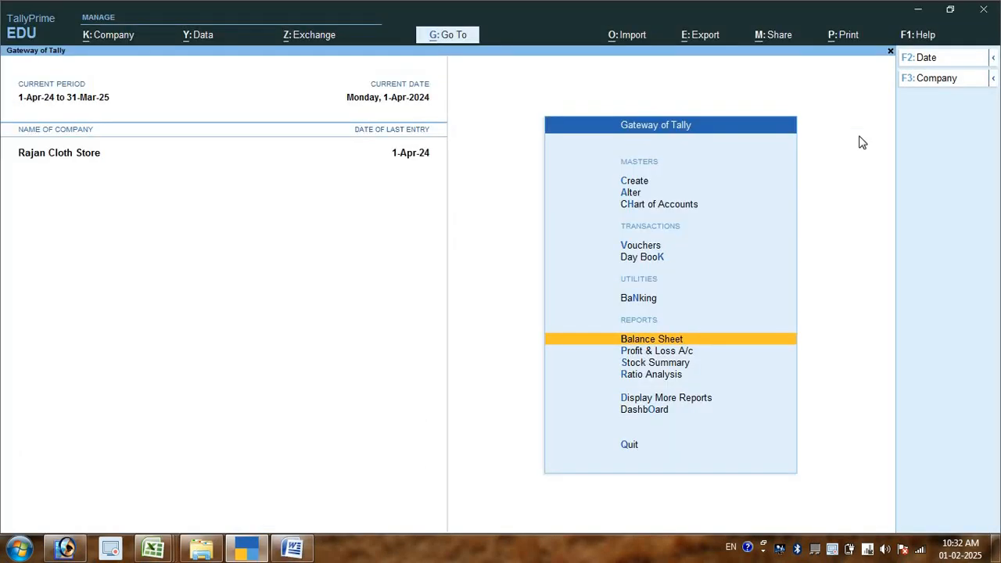
pyautogui.press('Up')
pyautogui.press('Up')
pyautogui.press('Up')
pyautogui.press('Return')
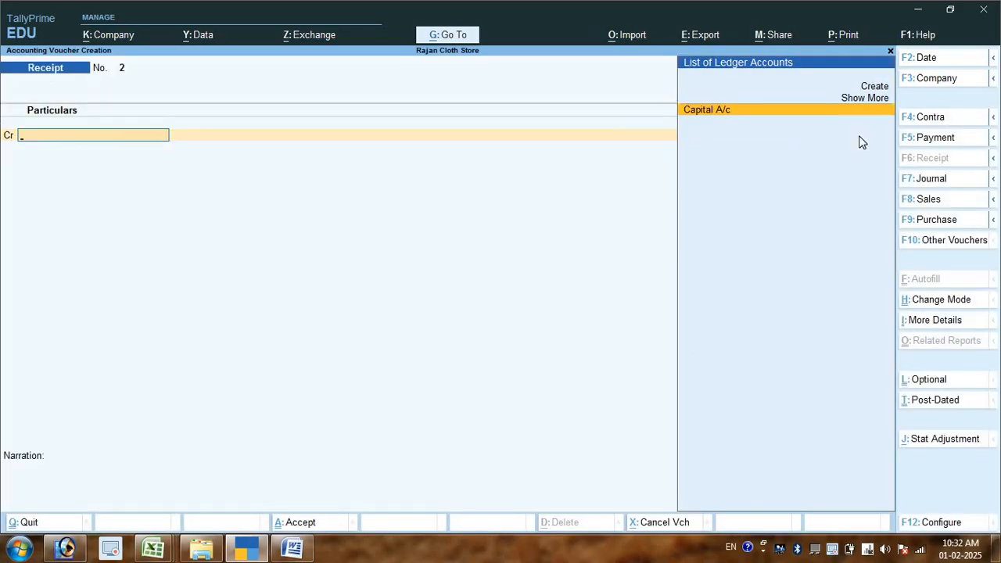
pyautogui.press('F2')
pyautogui.press('Return')
pyautogui.press('F4')
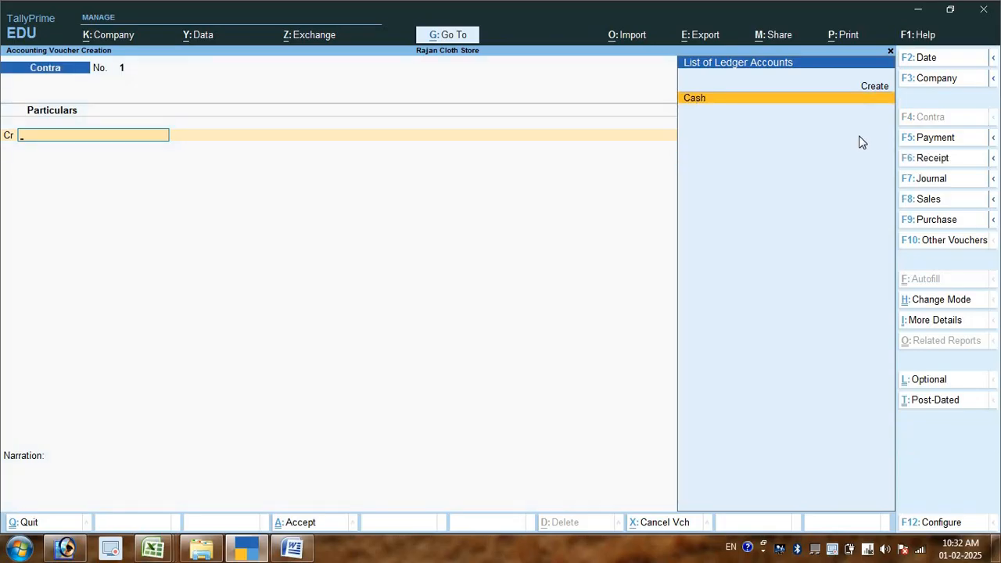
# - Credit Cash with 300000 in the Contra voucher
pyautogui.press('Return')
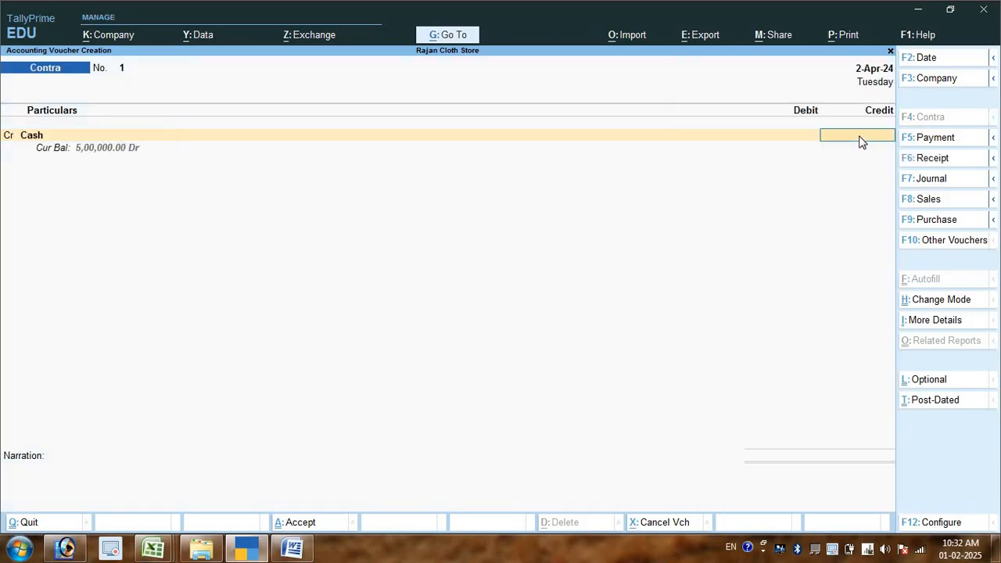
pyautogui.write('300000')
pyautogui.press('Return')
# - Create a ledger named Bank A/c under the Bank Accounts group with a bank account number, for the voucher's debit line
pyautogui.press('Return')
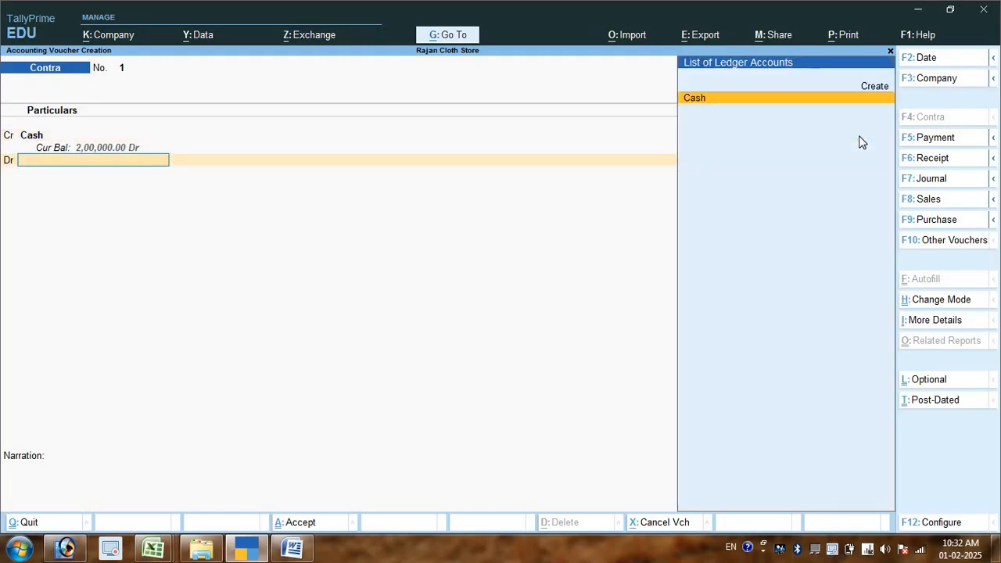
pyautogui.press('Up')
pyautogui.press('Return')
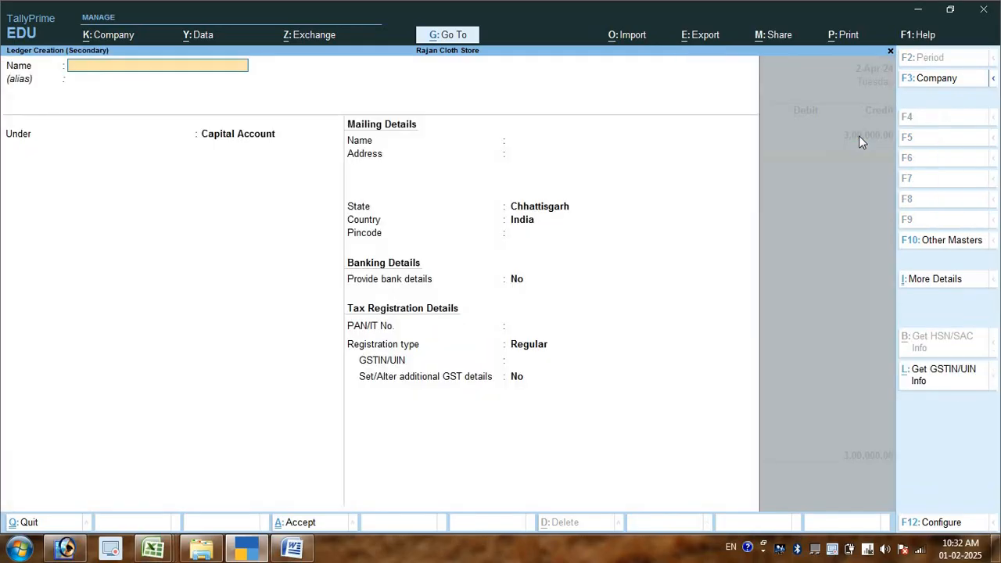
pyautogui.write('Bank a/c')
pyautogui.press('Return')
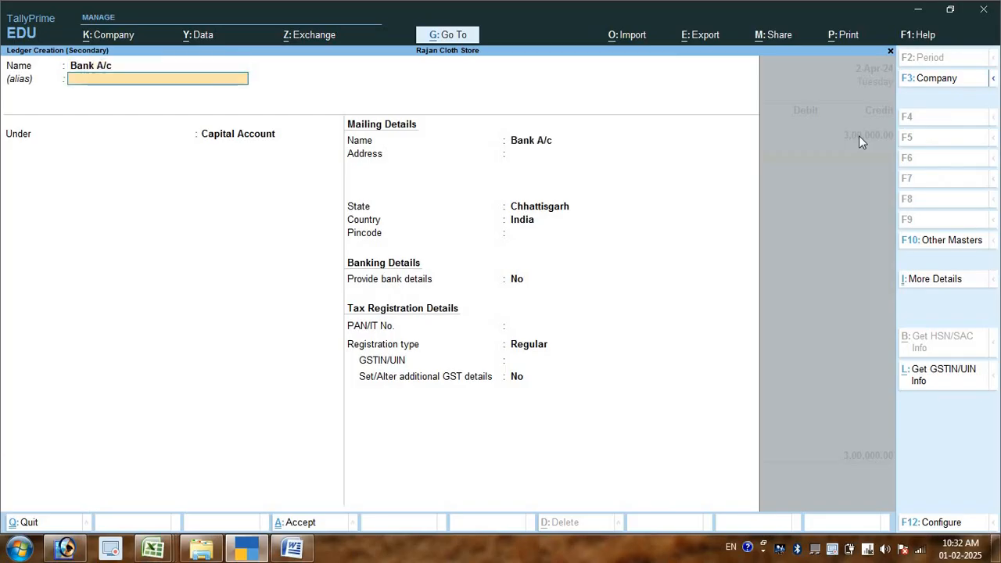
pyautogui.press('Return')
pyautogui.write('Bank')
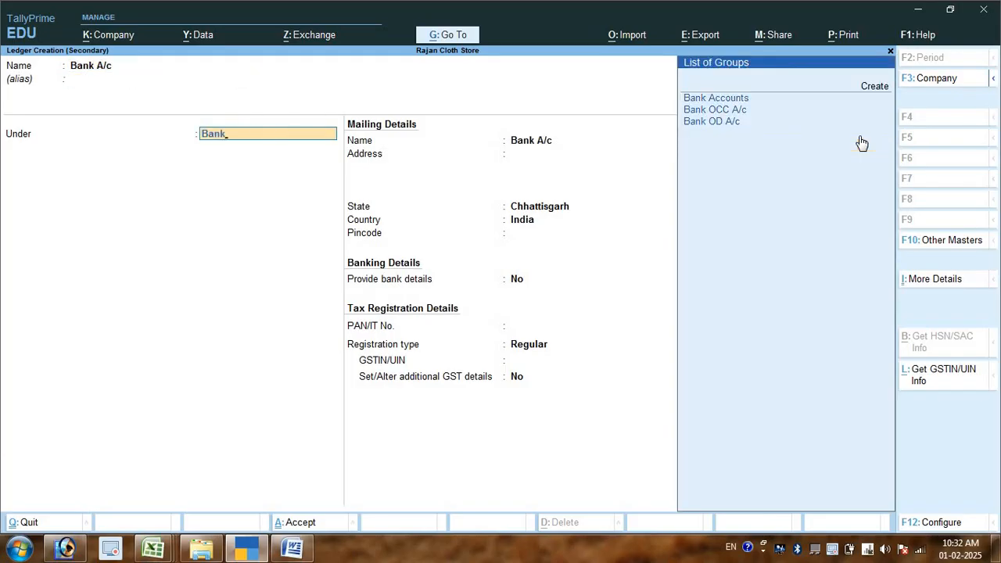
pyautogui.press('Return')
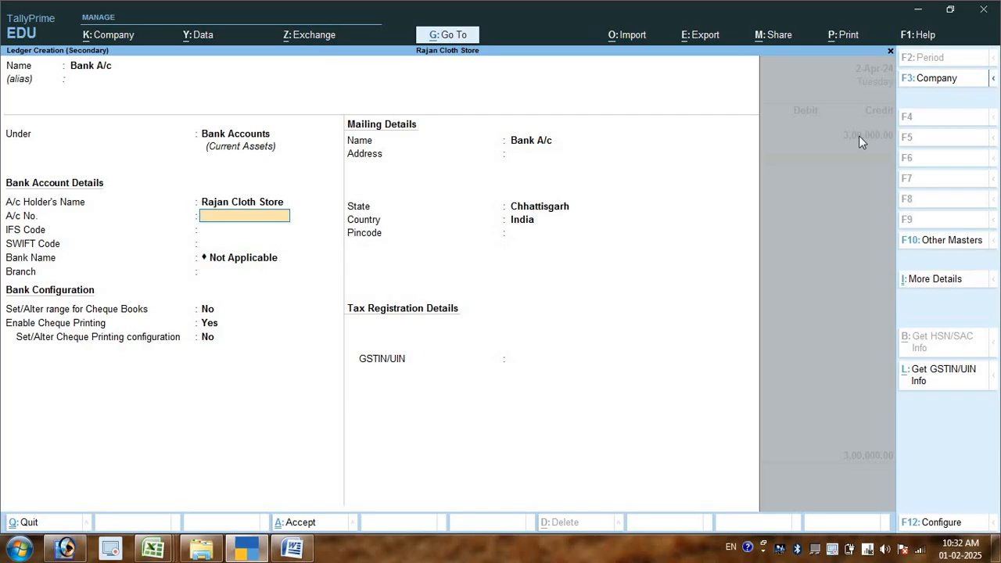
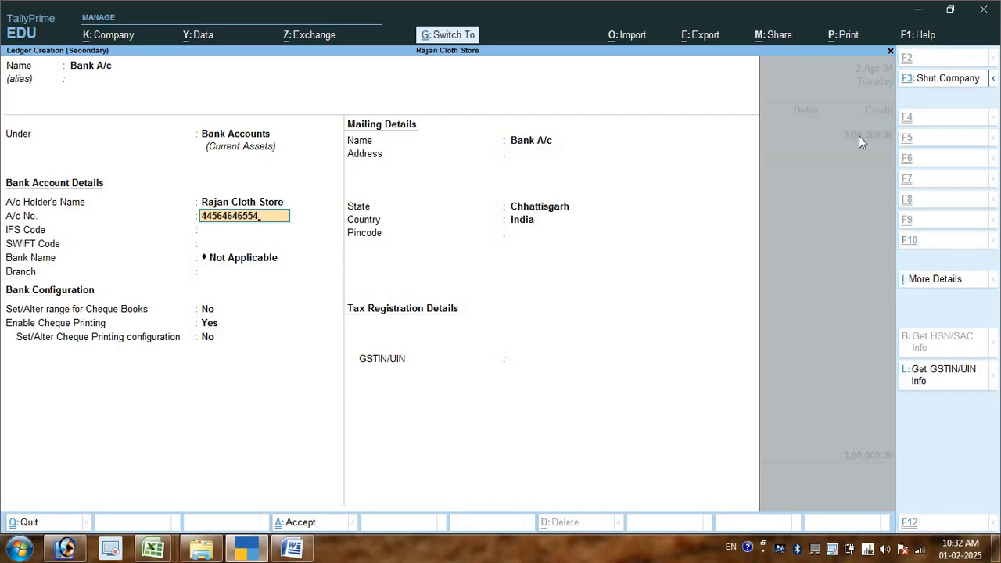
pyautogui.hotkey('ctrl', 'a')
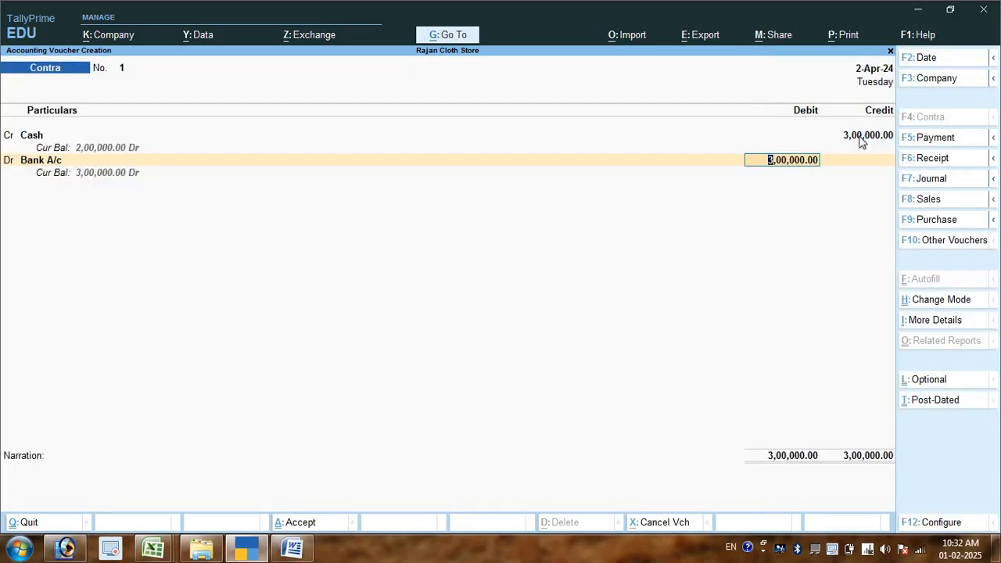
# - Debit Bank A/c with 3,00,000.00 as a cash deposit and set its denominations to 150 notes of 2000
pyautogui.press('Return')
pyautogui.press('Return')
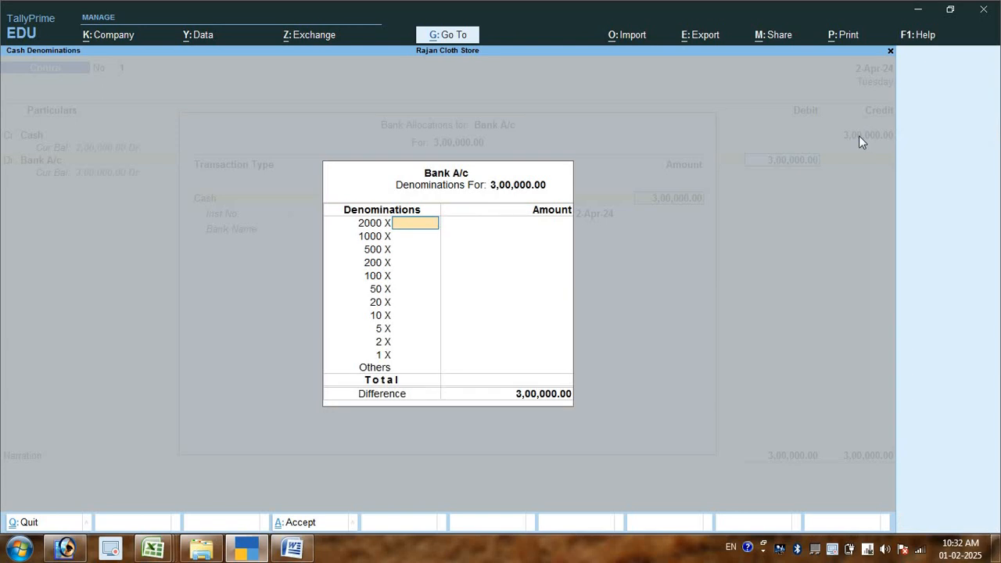
pyautogui.write('60')
pyautogui.press('Return')
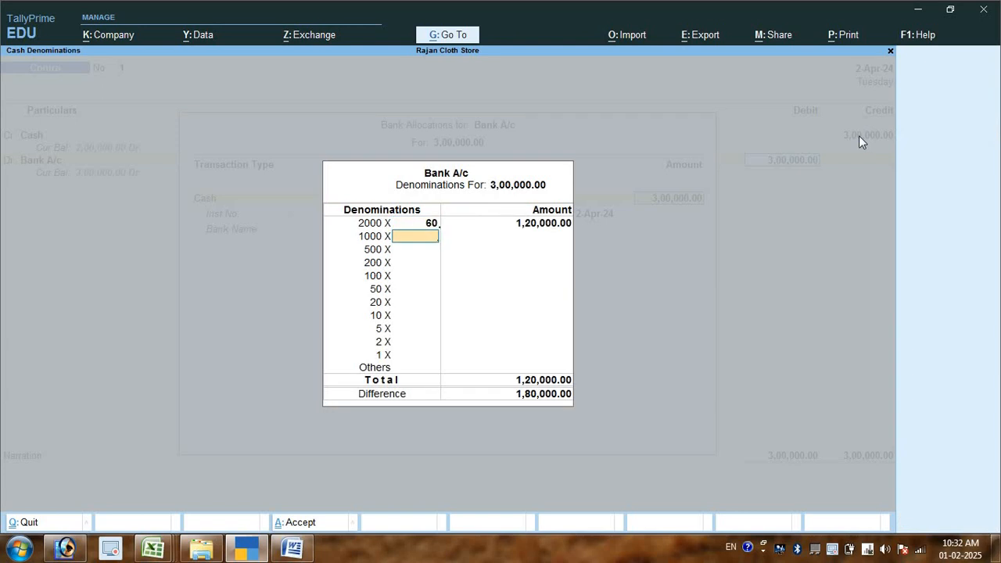
pyautogui.press('BackSpace')
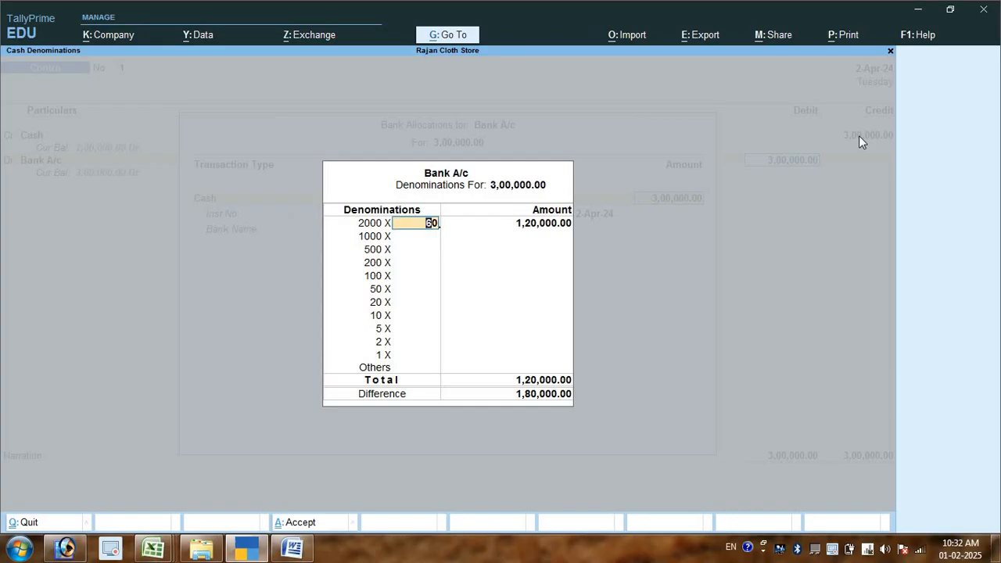
pyautogui.write('150')
pyautogui.press('Return')
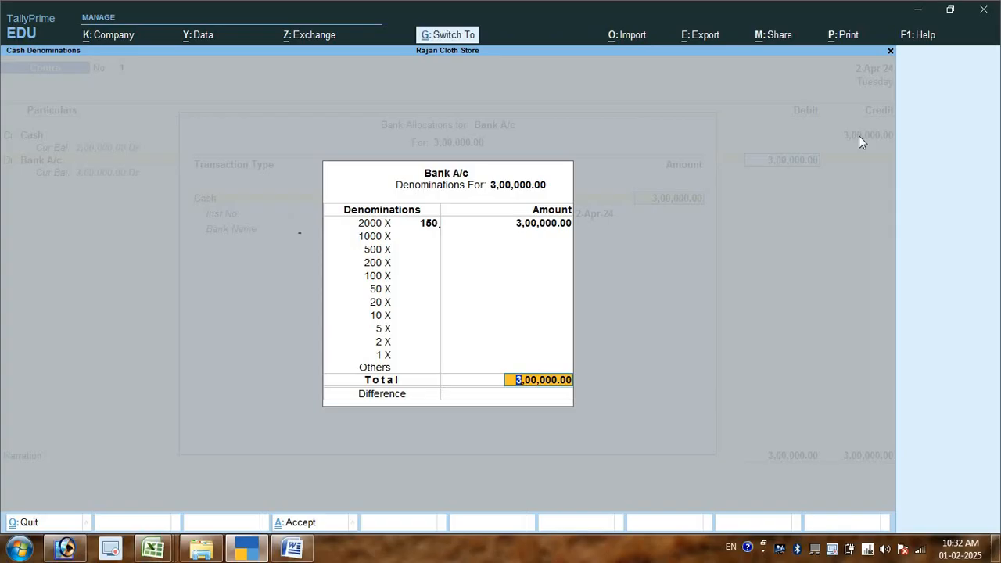
# - Accept the bank allocation, save the Contra voucher without a narration and return to the Gateway of Tally
pyautogui.press('Return')
pyautogui.press('Return')
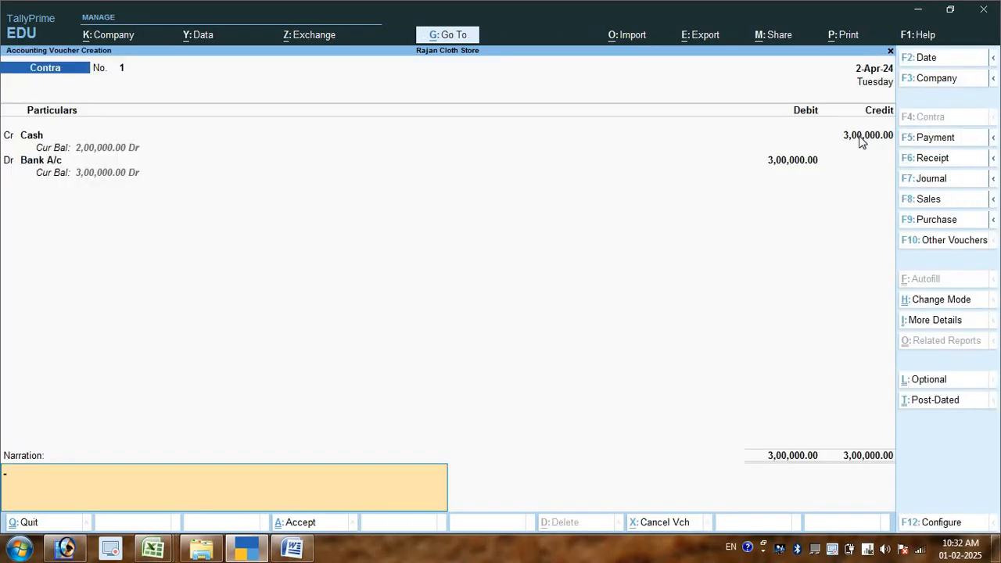
pyautogui.press('Return')
pyautogui.press('Return')
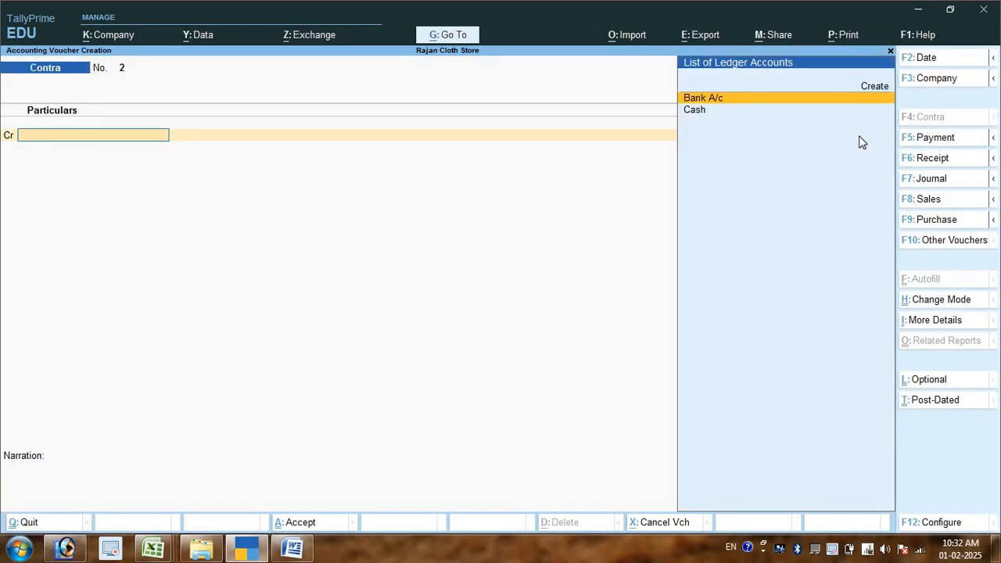
pyautogui.press('Escape')
pyautogui.press('Escape')
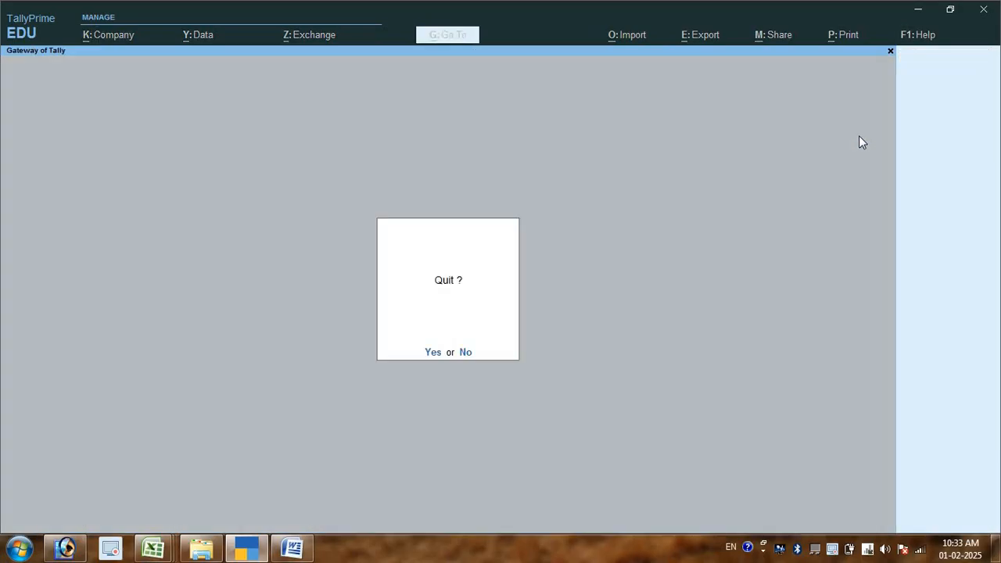
pyautogui.press('n')
# - Open the Balance Sheet in detailed form and examine the Closing Stock, Cash-in-Hand and Bank Accounts lines under Current Assets
pyautogui.press('Down')
pyautogui.press('Down')
pyautogui.press('Down')
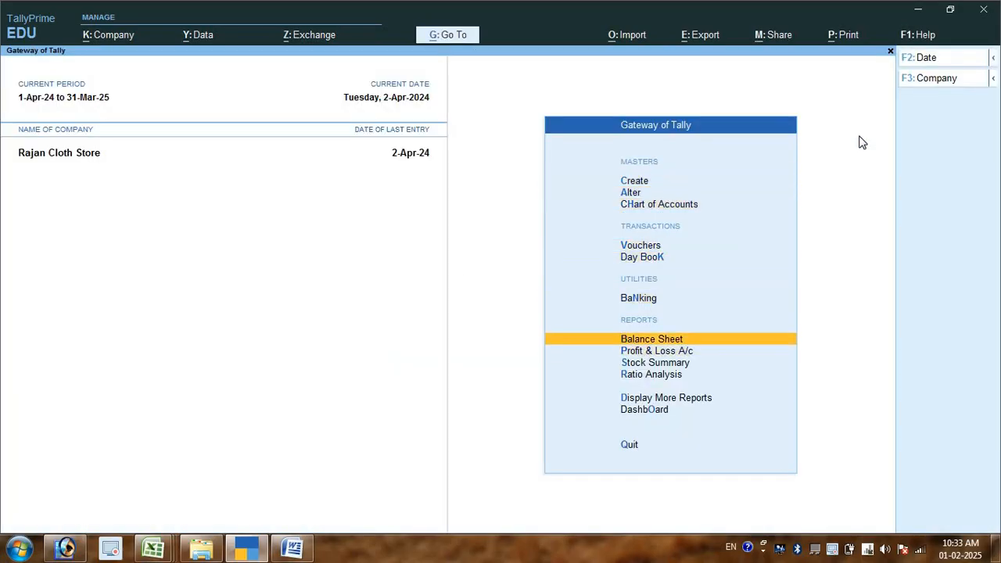
pyautogui.press('Return')
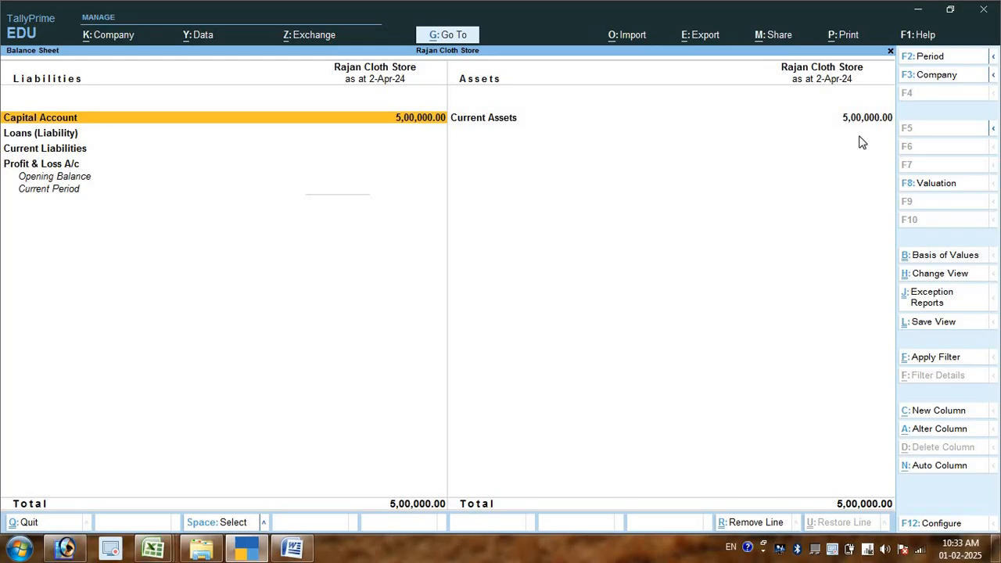
pyautogui.press('Right')
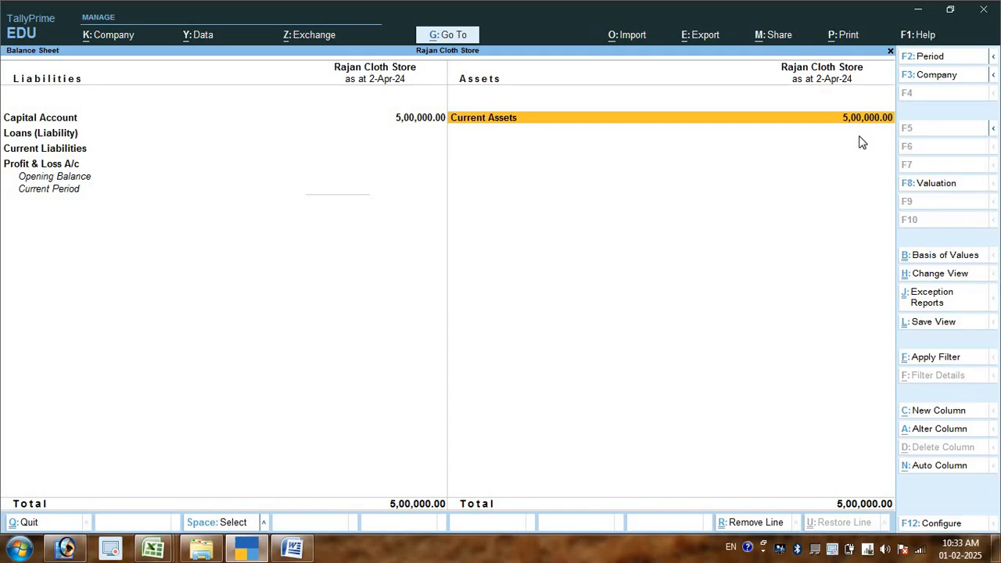
pyautogui.hotkey('alt', 'F5')
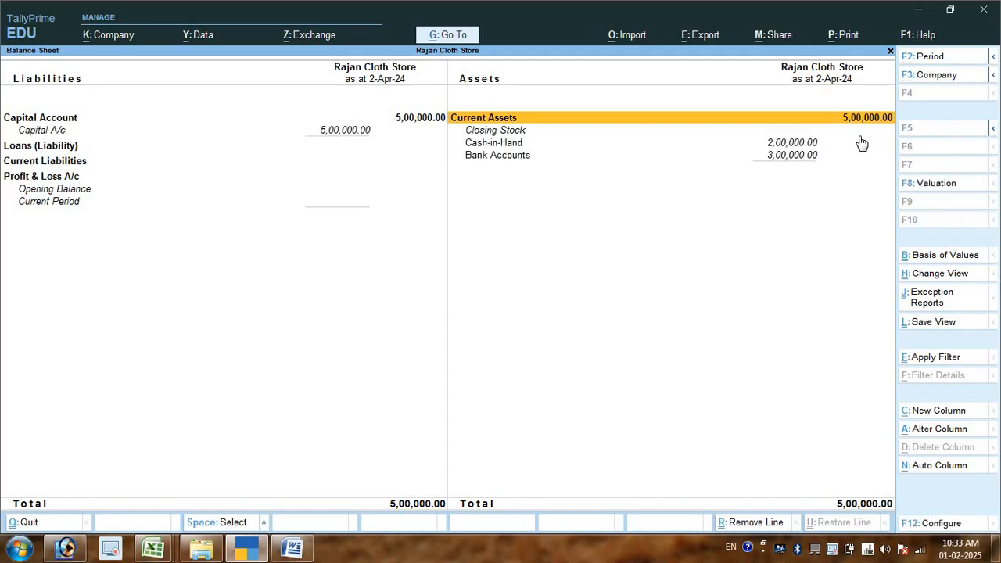
pyautogui.press('Down')
pyautogui.press('Down')
pyautogui.press('Up')
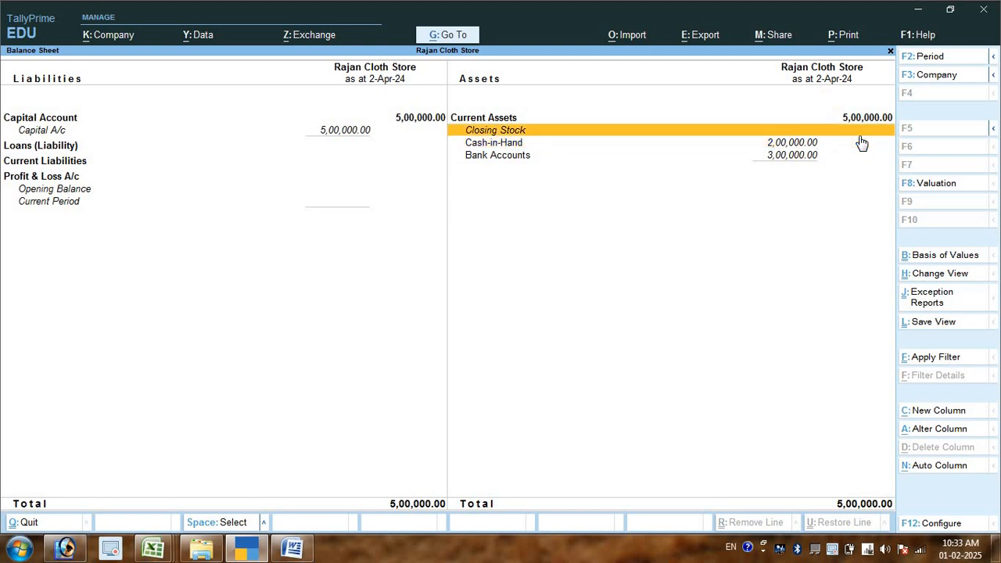
pyautogui.press('Down')
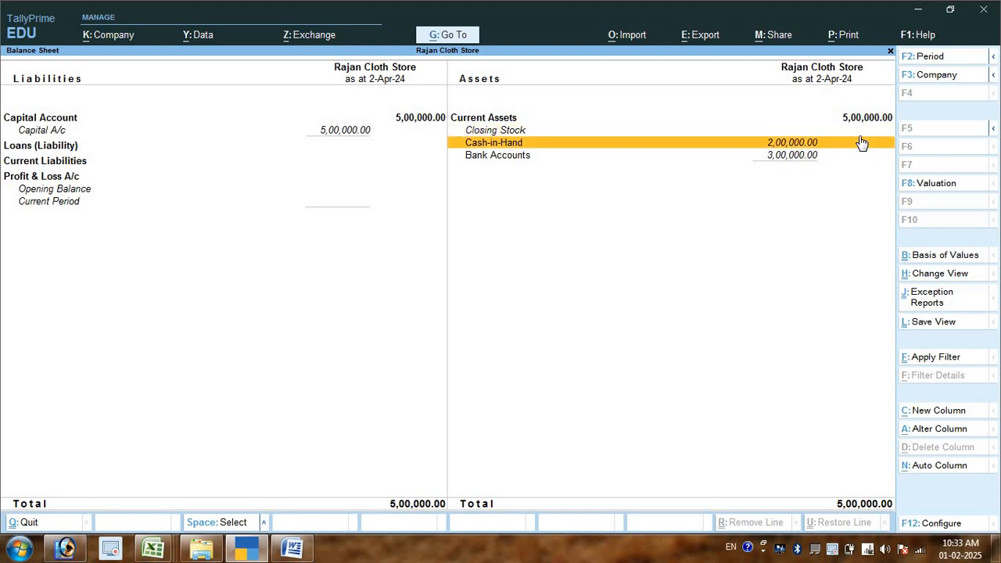
pyautogui.press('Down')
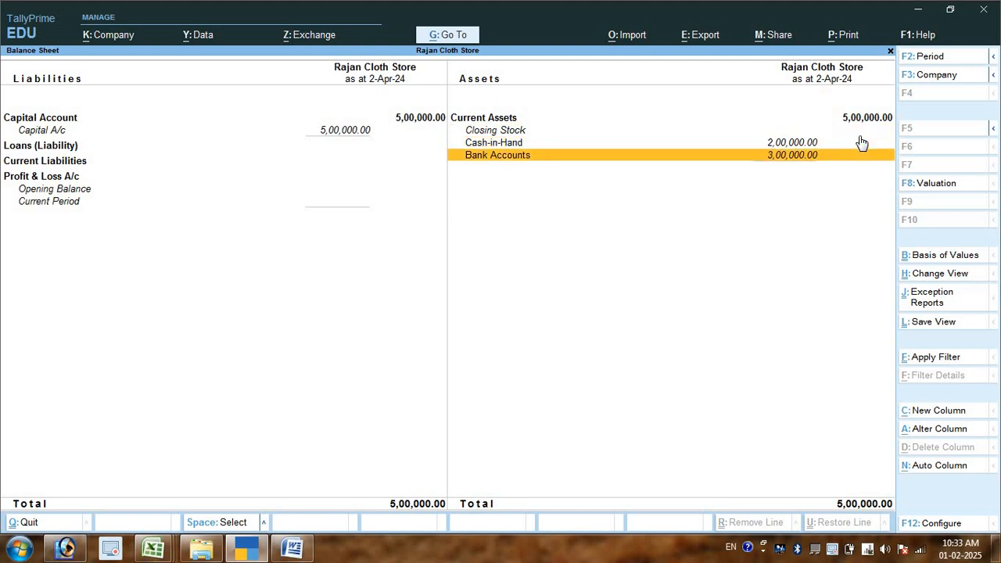
# - Close the Balance Sheet and open a new Purchase voucher from the voucher entry screen
pyautogui.press('Up')
pyautogui.press('Down')
pyautogui.press('Escape')
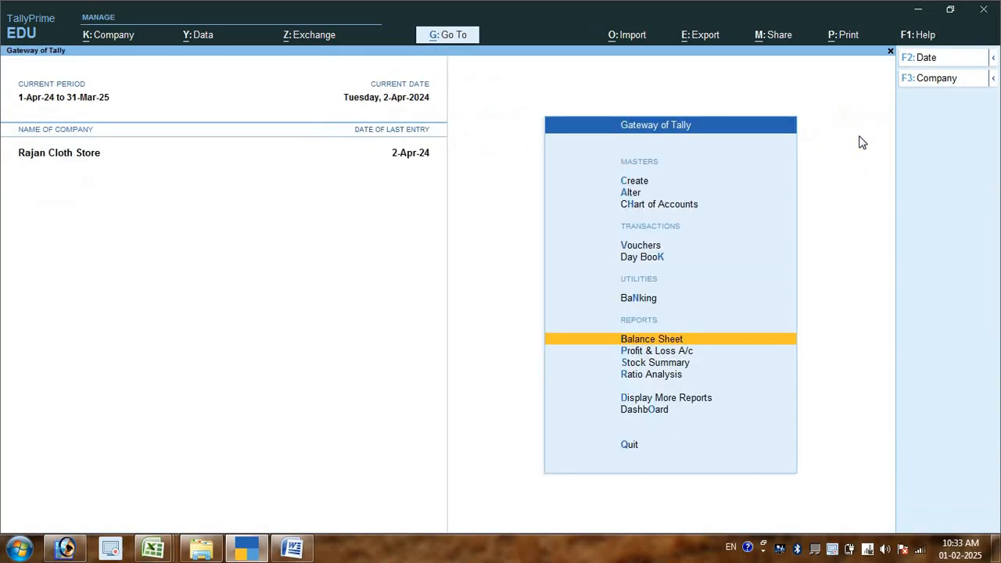
pyautogui.press('Home')
pyautogui.press('Down')
pyautogui.press('Down')
pyautogui.press('Down')
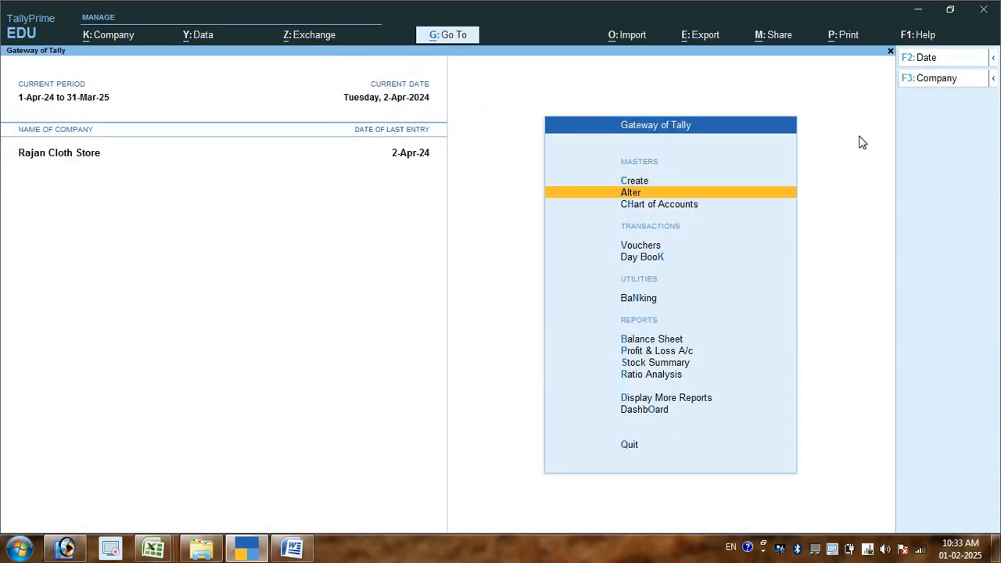
pyautogui.press('Return')
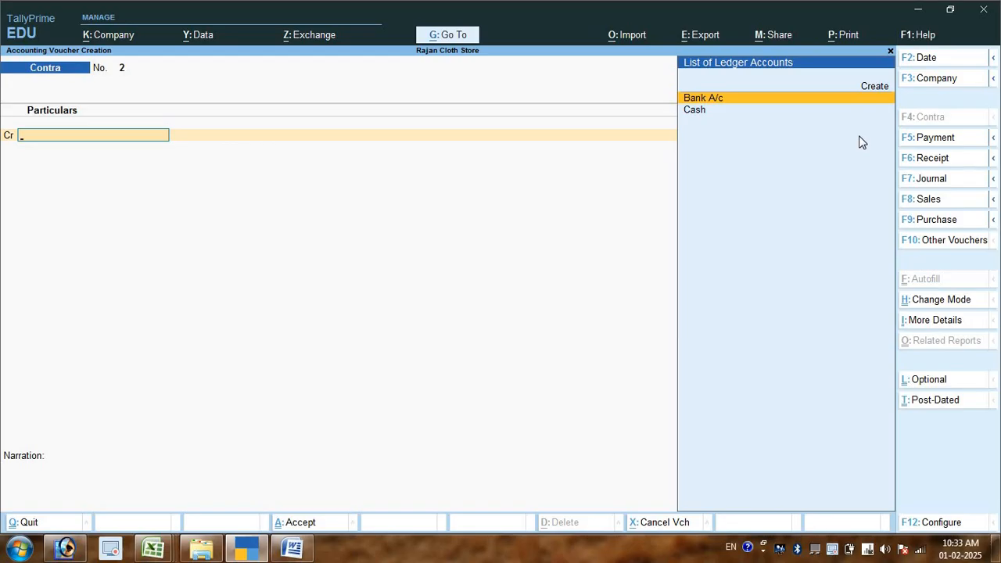
pyautogui.press('F9')
# - Switch to Word and write the third transaction as "700000 रू का माल अजय ट्रेडर्स से उधार खरीदा।", followed by a new line
pyautogui.hotkey('alt', 'Tab')
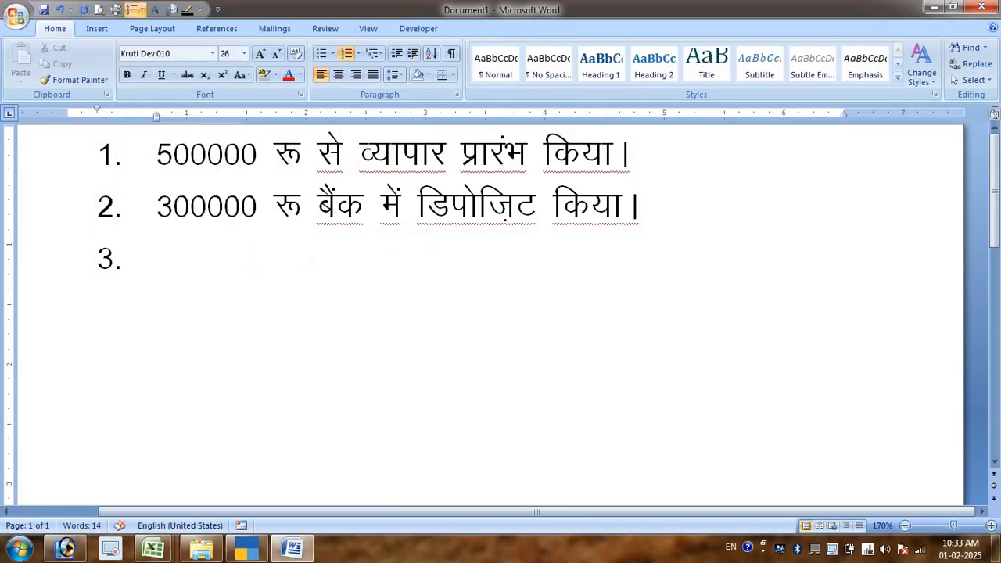
pyautogui.write('70000')
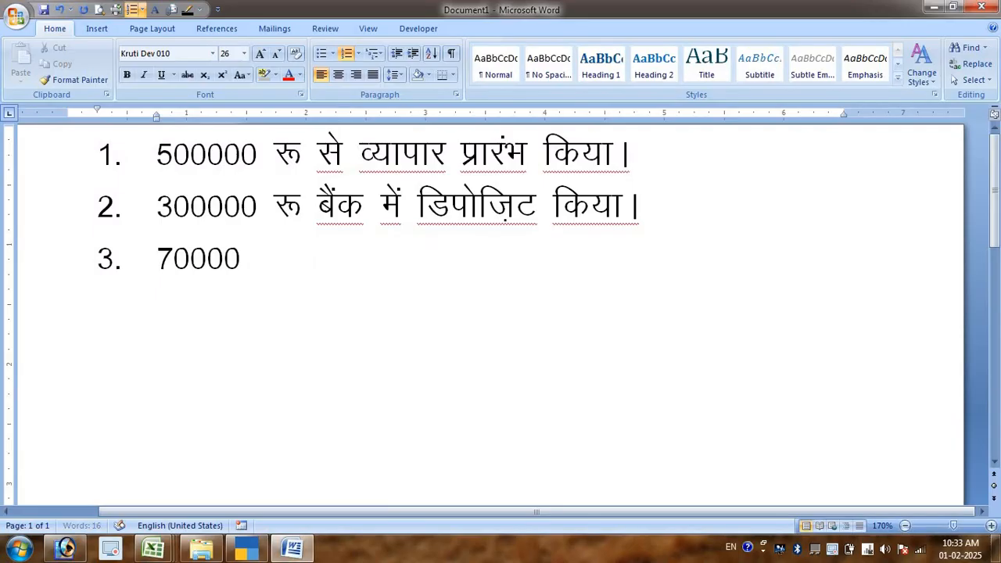
pyautogui.write('0 ष्')
pyautogui.press('BackSpace')
pyautogui.write('रू का माल ')
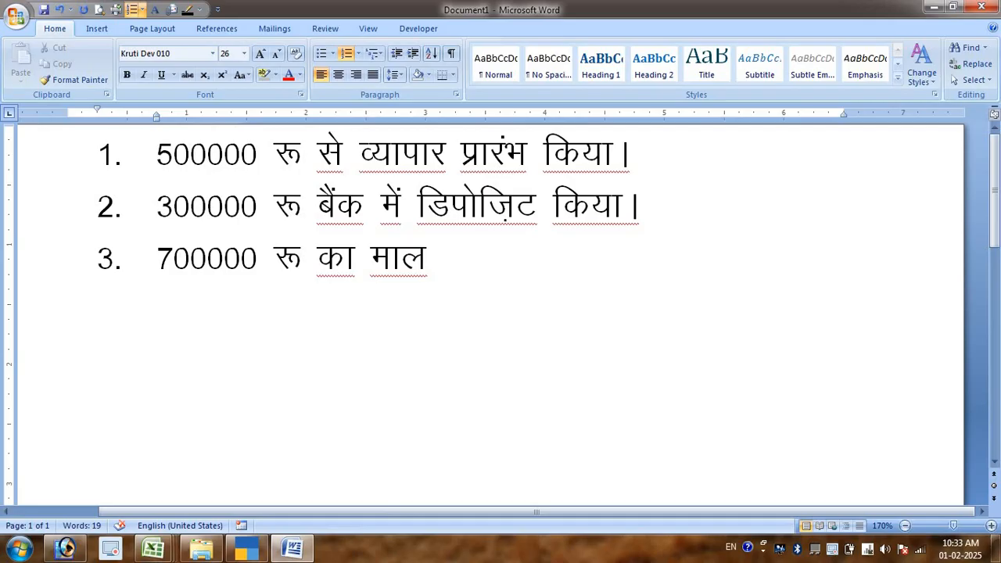
pyautogui.write('अजय ट')
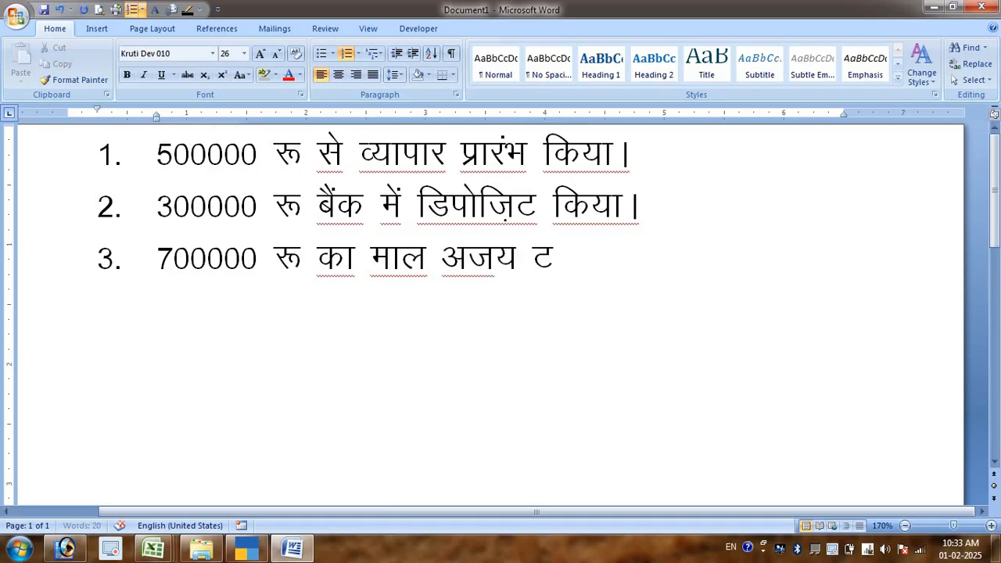
pyautogui.write('्रेडर्स से ')
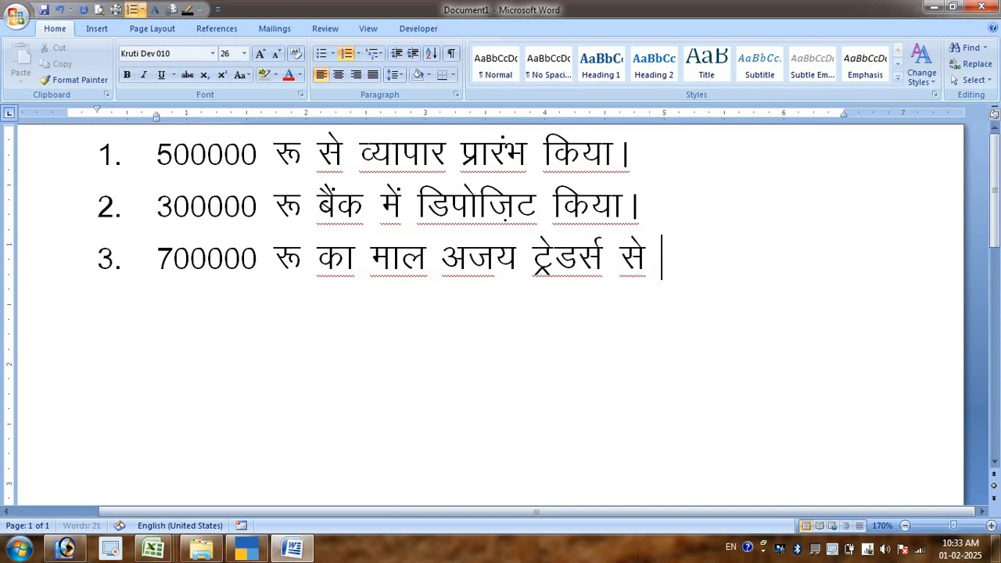
pyautogui.write('उधार खरीदा')
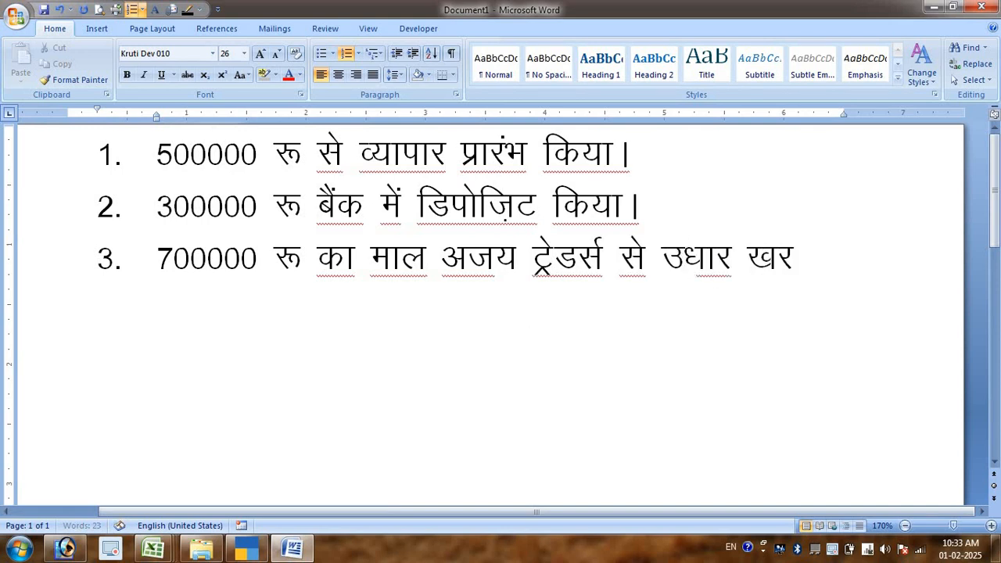
pyautogui.write('।')
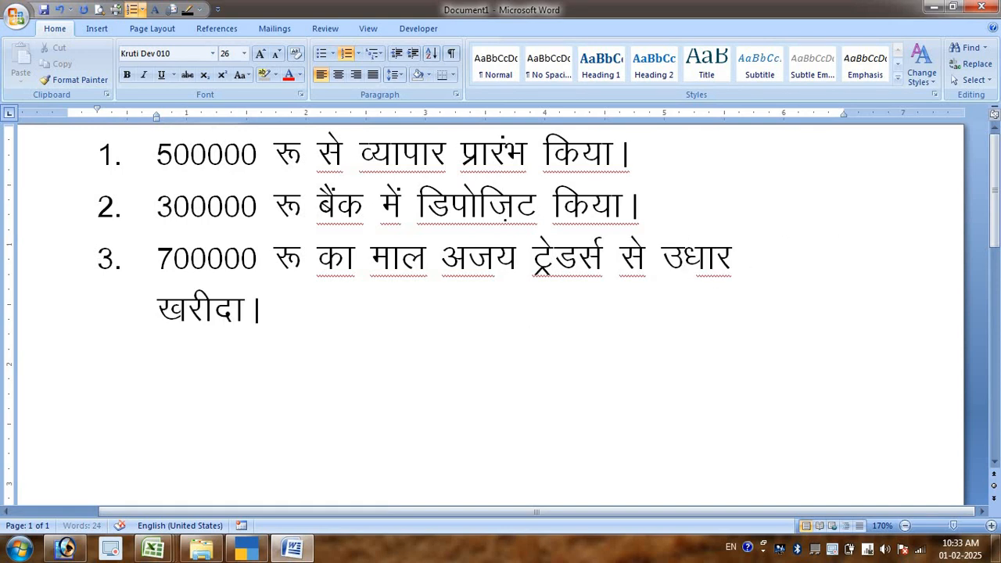
pyautogui.press('Return')
# - Switch back to TallyPrime and change the Purchase voucher's mode to As Voucher, leaving the supplier invoice number blank
pyautogui.hotkey('alt', 'Tab')
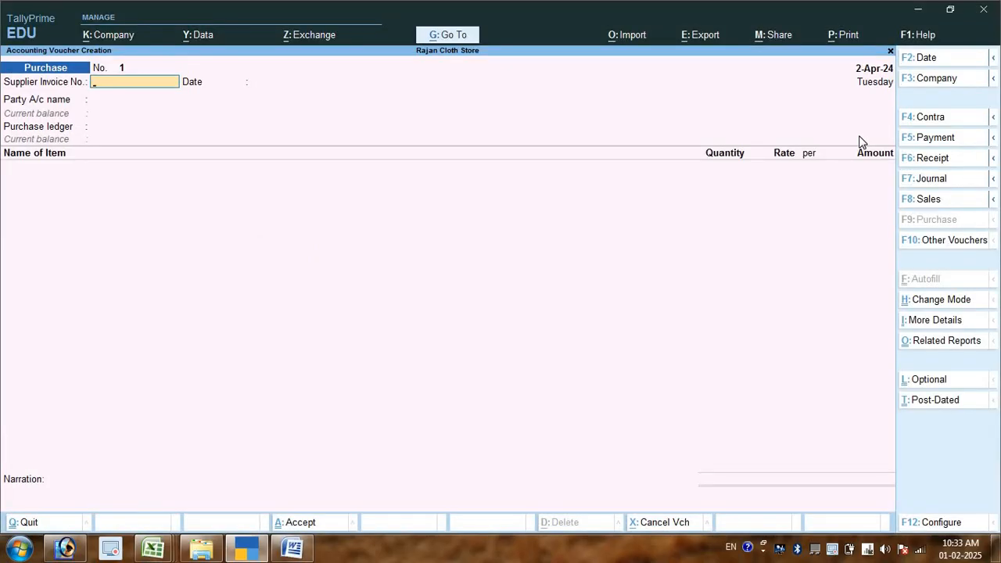
pyautogui.hotkey('ctrl', 'h')
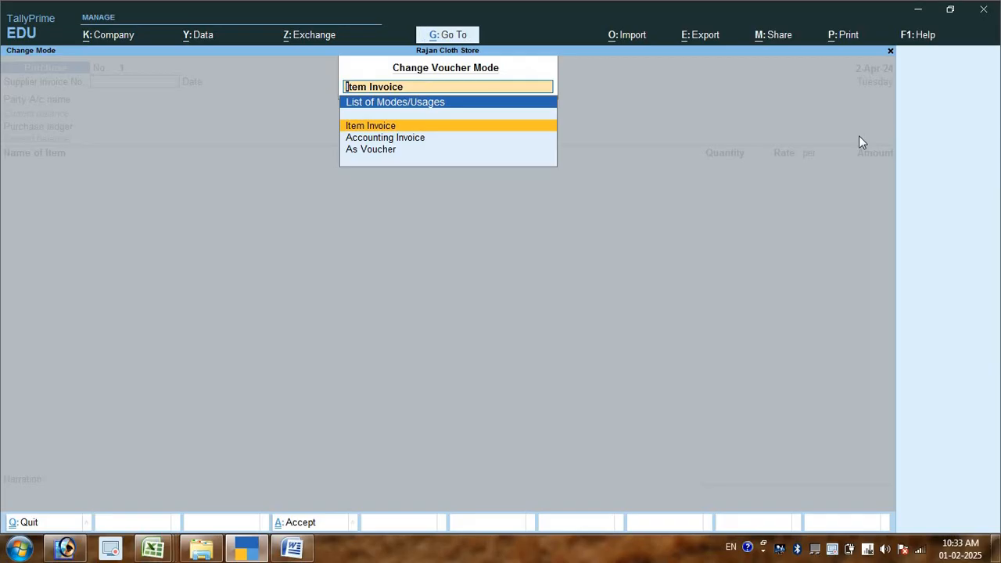
pyautogui.press('Down')
pyautogui.press('Down')
pyautogui.press('Return')
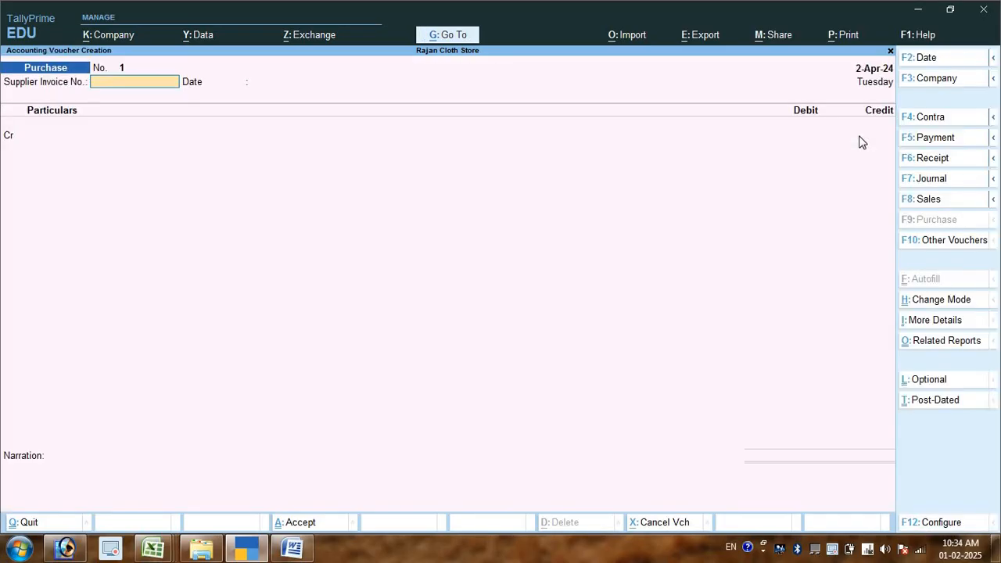
pyautogui.press('Return')
pyautogui.press('Return')
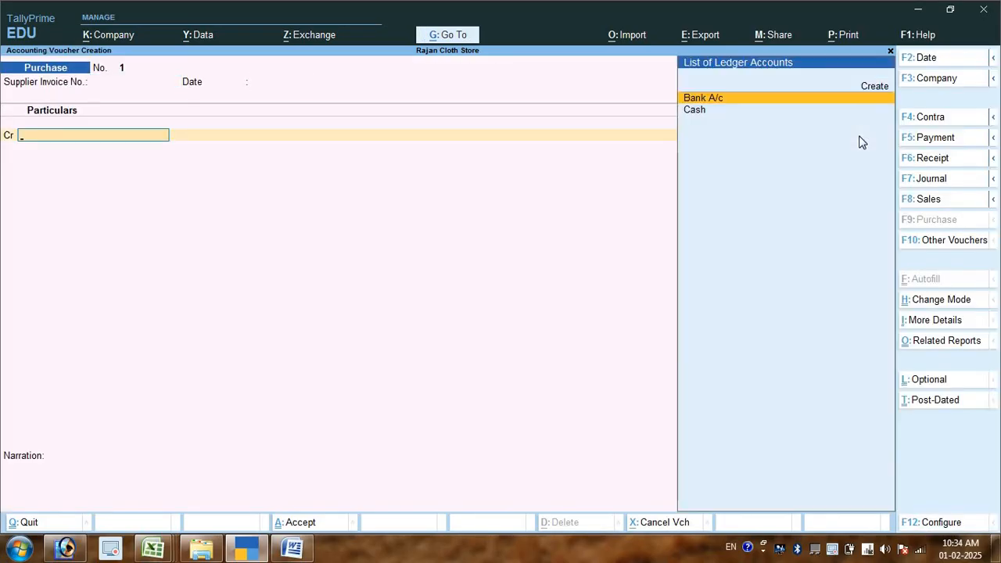
# - Create a ledger named Ajay Traders A/c under the Sundry Creditors group for the voucher's credit line
pyautogui.hotkey('alt', 'c')
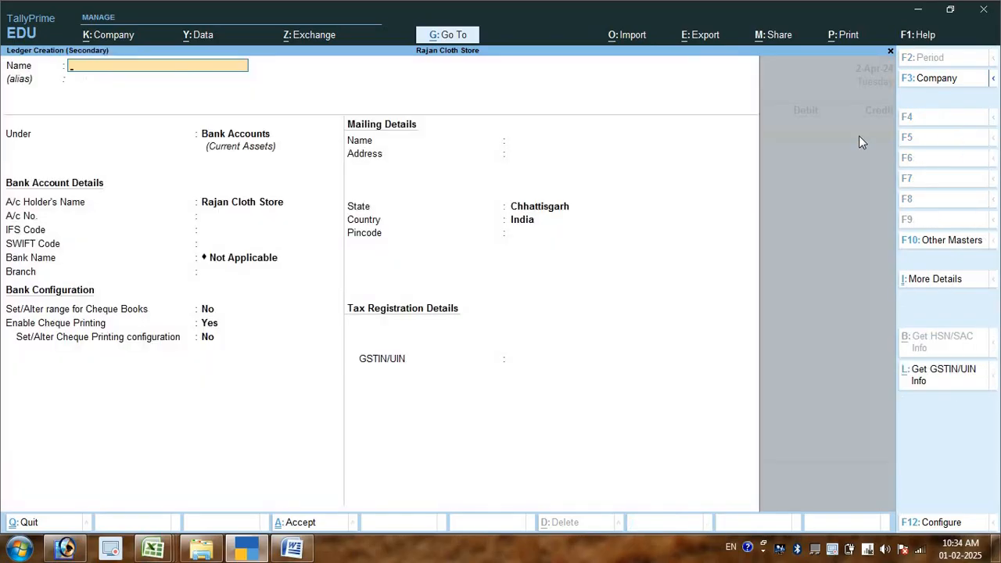
pyautogui.write('Ajay Traders A/c')
pyautogui.press('Return')
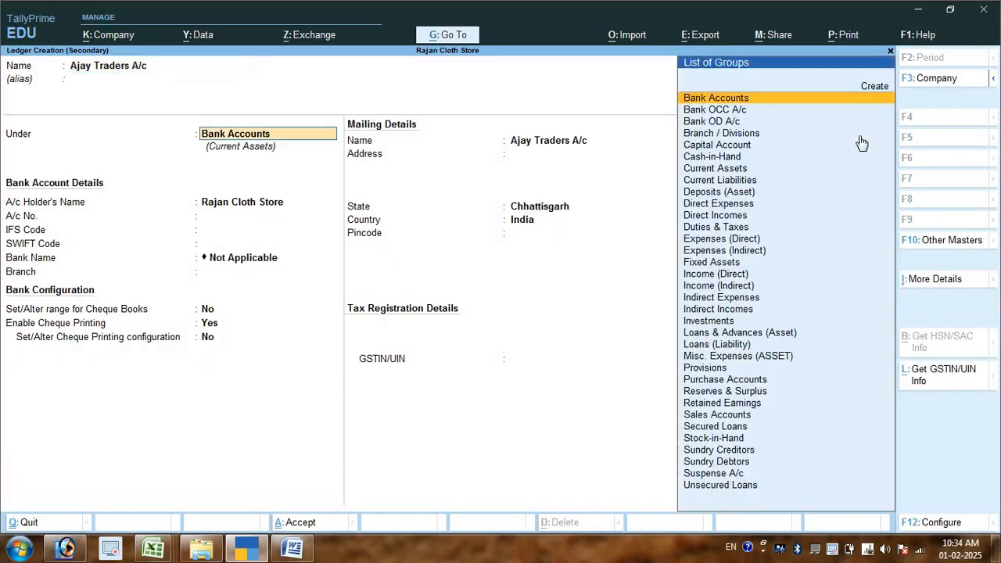
pyautogui.write('Su')
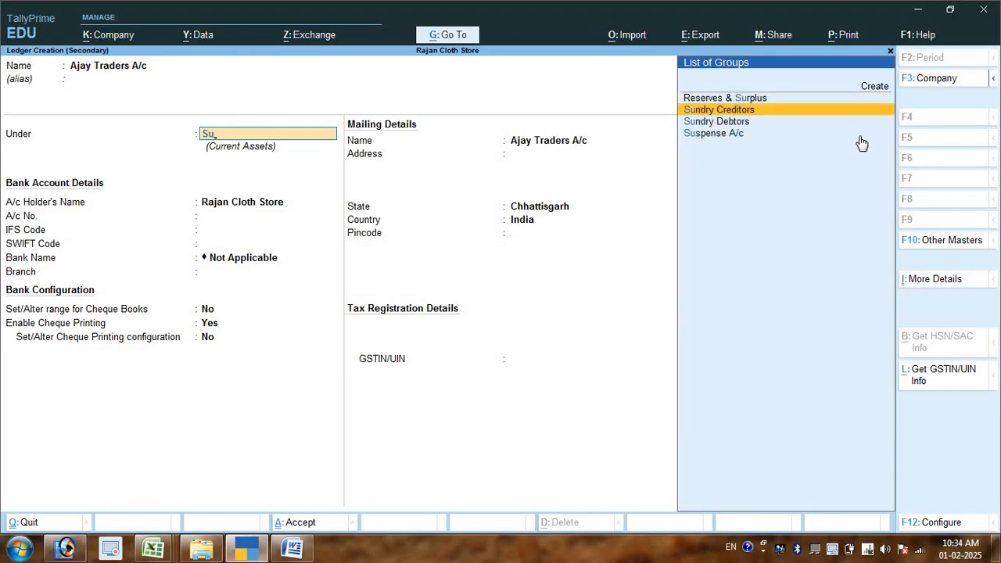
pyautogui.press('Return')
pyautogui.hotkey('ctrl', 'a')
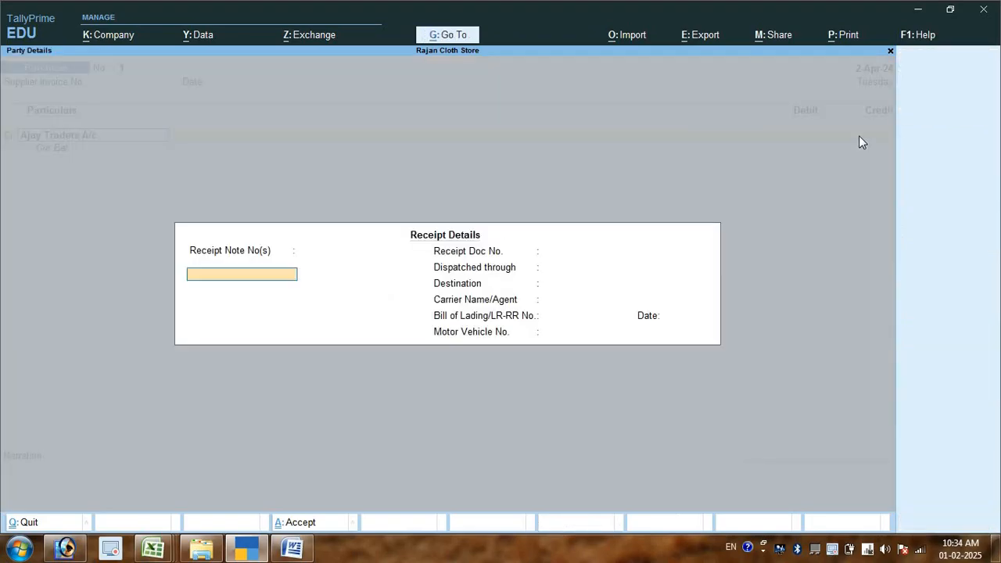
# - Accept the default receipt and party details, then credit Ajay Traders A/c with 7,00,000.00 as New Ref 1
pyautogui.hotkey('ctrl', 'a')
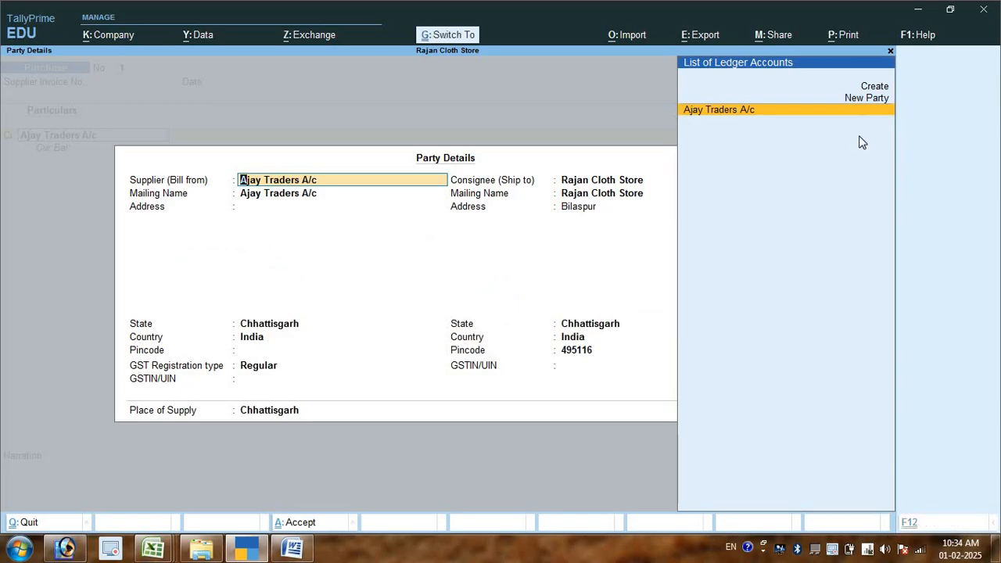
pyautogui.hotkey('ctrl', 'a')
pyautogui.write('700000')
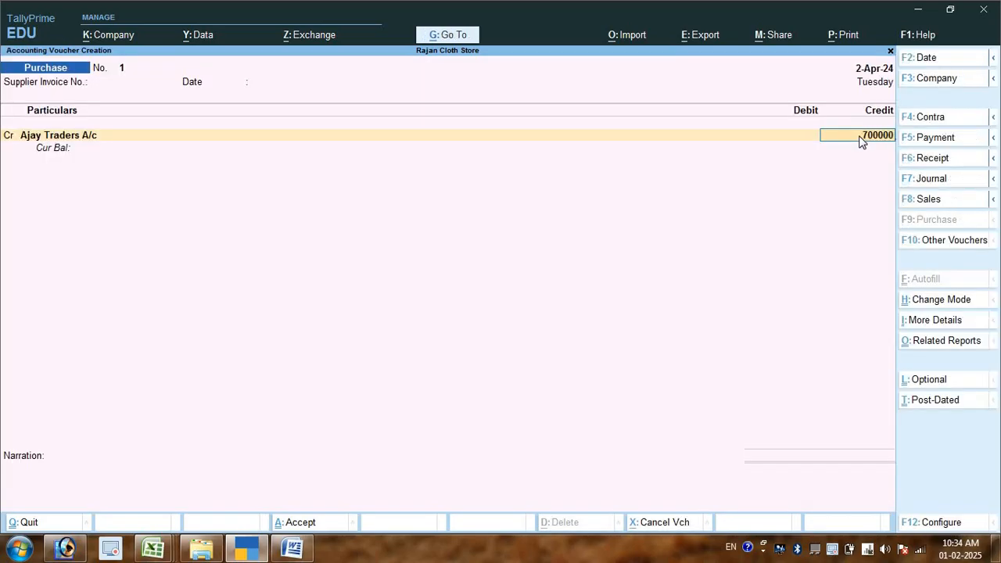
pyautogui.press('Return')
pyautogui.press('Return')
pyautogui.press('Return')
pyautogui.press('Return')
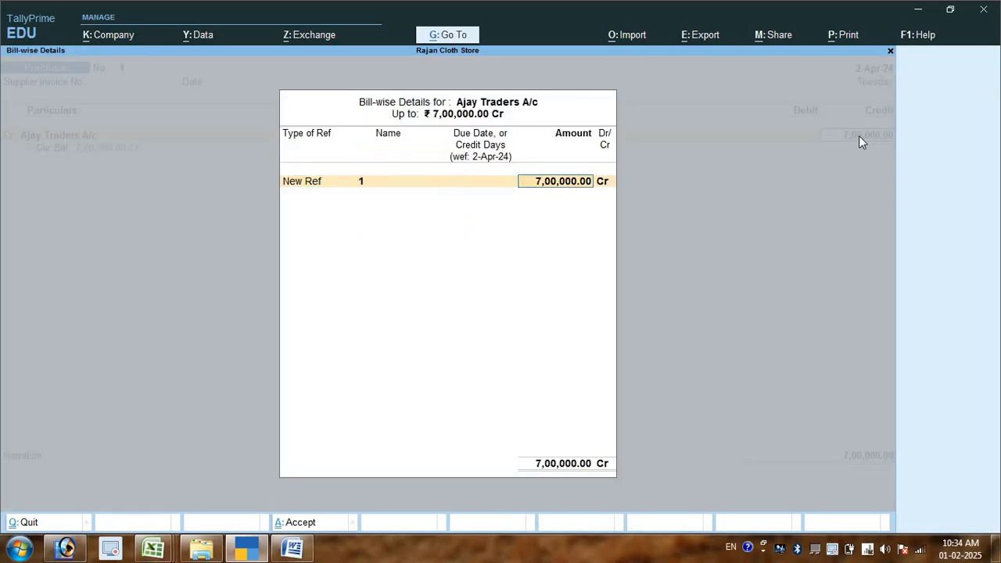
pyautogui.press('Return')
pyautogui.press('Return')
pyautogui.press('Return')
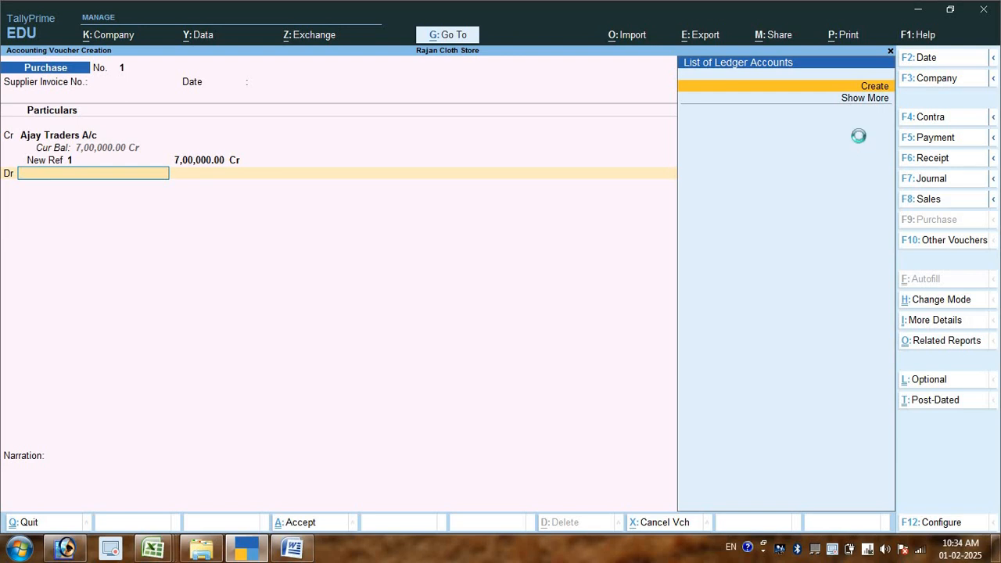
# - Create a ledger named Purchase A/c under the Purchase Accounts group for the voucher's debit line
pyautogui.write('Purc')
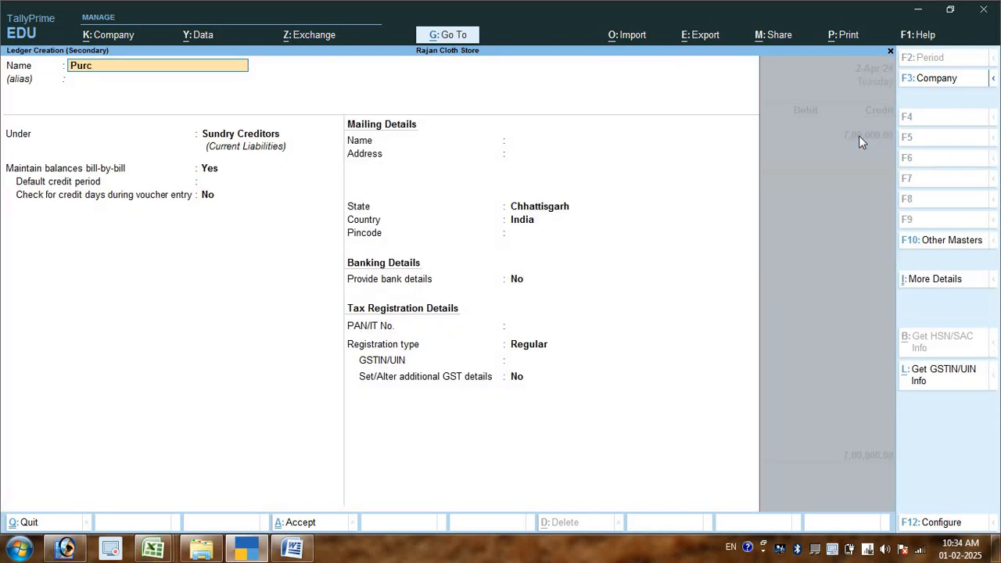
pyautogui.write('hase a/c')
pyautogui.press('Return')
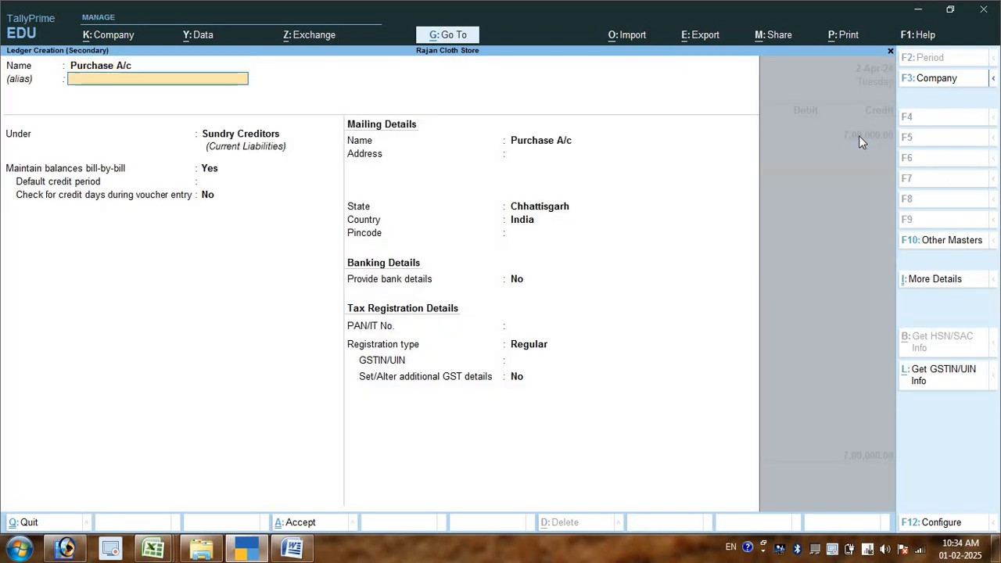
pyautogui.press('Return')
pyautogui.write('Pur')
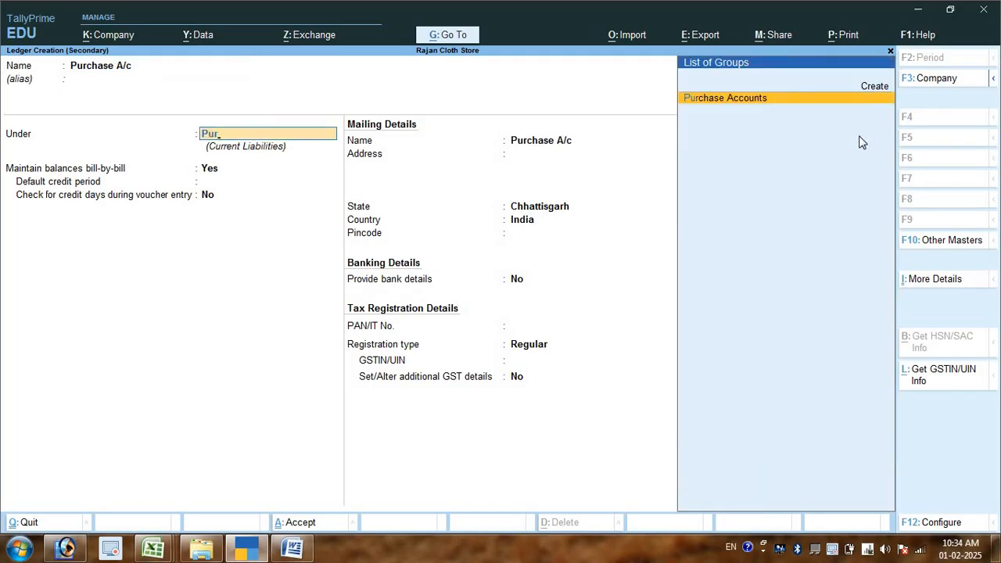
pyautogui.press('Return')
pyautogui.hotkey('ctrl', 'a')
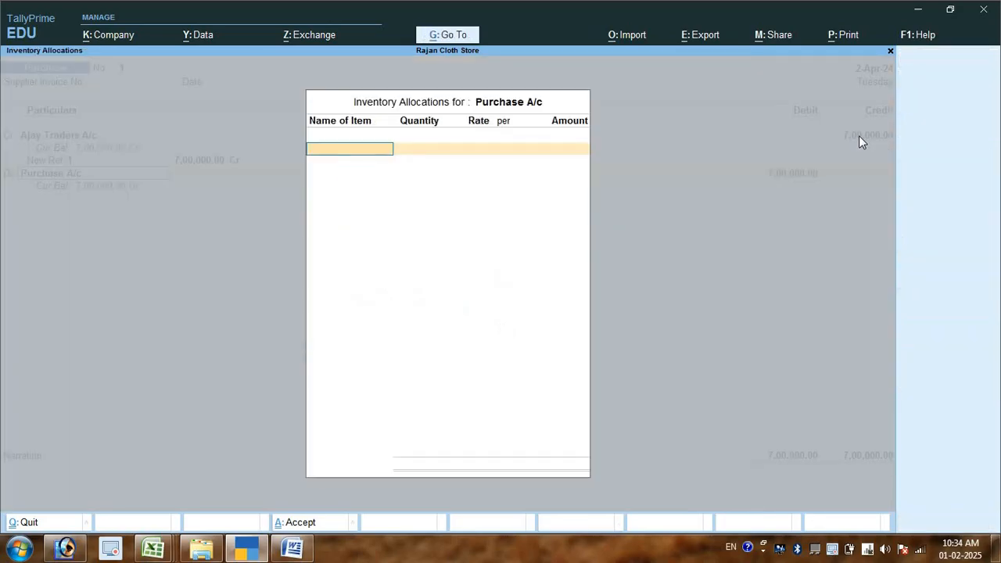
# - Debit Purchase A/c with 7,00,000.00 without inventory allocations, save the voucher without a narration and return to the Gateway of Tally
pyautogui.press('Escape')
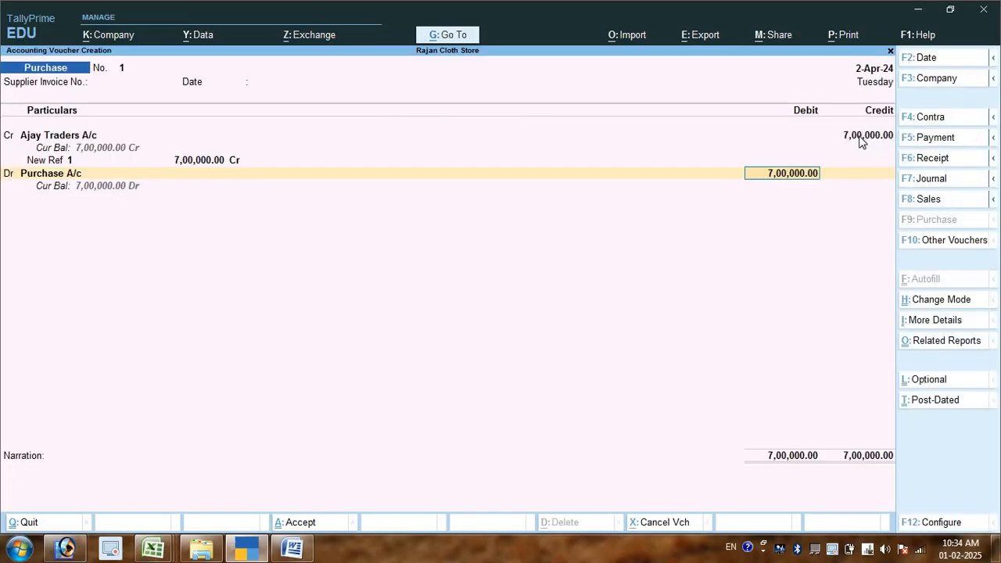
pyautogui.press('Return')
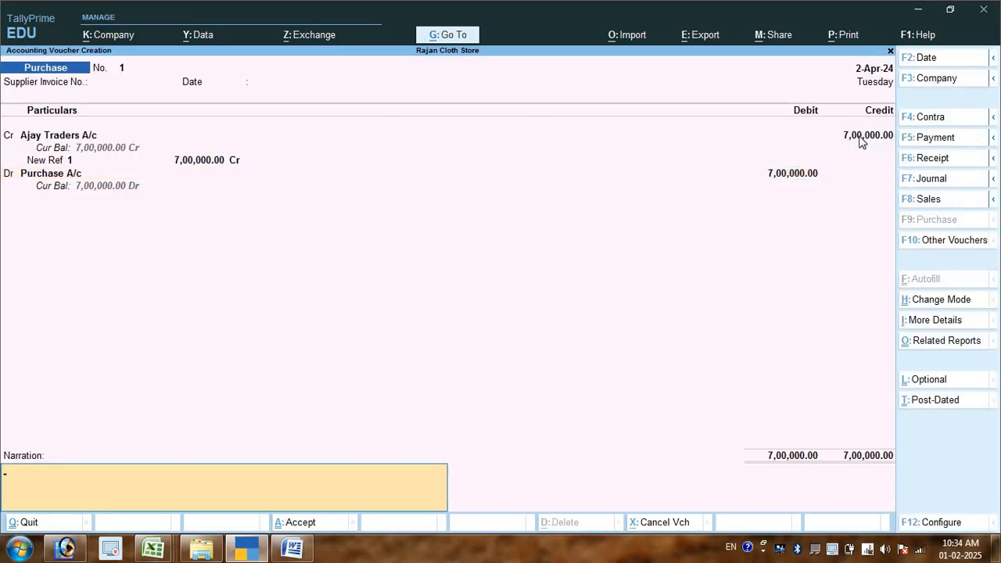
pyautogui.press('Return')
pyautogui.press('Return')
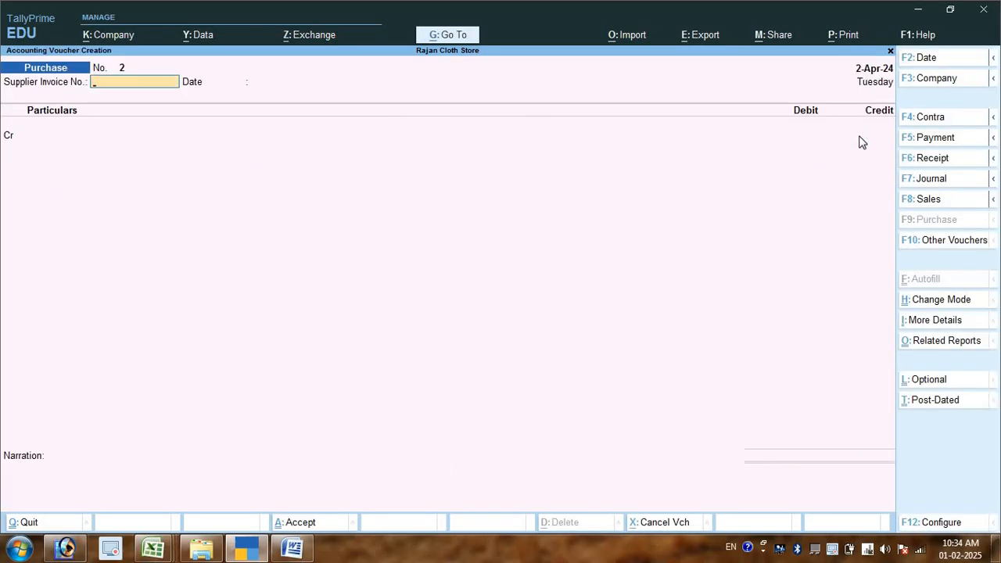
pyautogui.press('Escape')
pyautogui.press('Return')
pyautogui.press('Escape')
pyautogui.press('Escape')
# - Open the Balance Sheet in detailed form, examine the Current Liabilities and Sundry Creditors lines, and leave the report
pyautogui.press('Down')
pyautogui.press('Down')
pyautogui.press('Down')
pyautogui.press('Down')
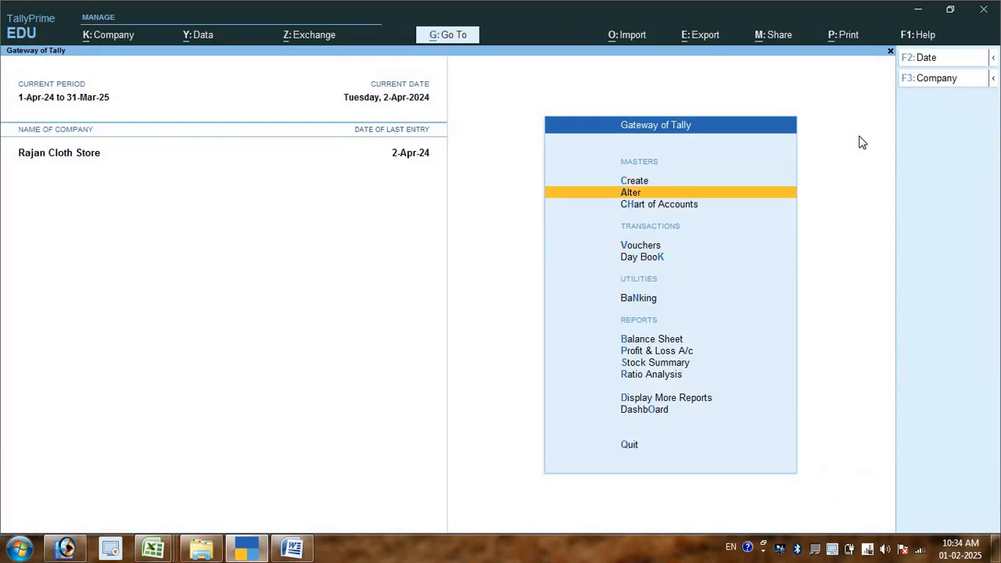
pyautogui.press('Down')
pyautogui.press('Down')
pyautogui.press('Down')
pyautogui.press('Up')
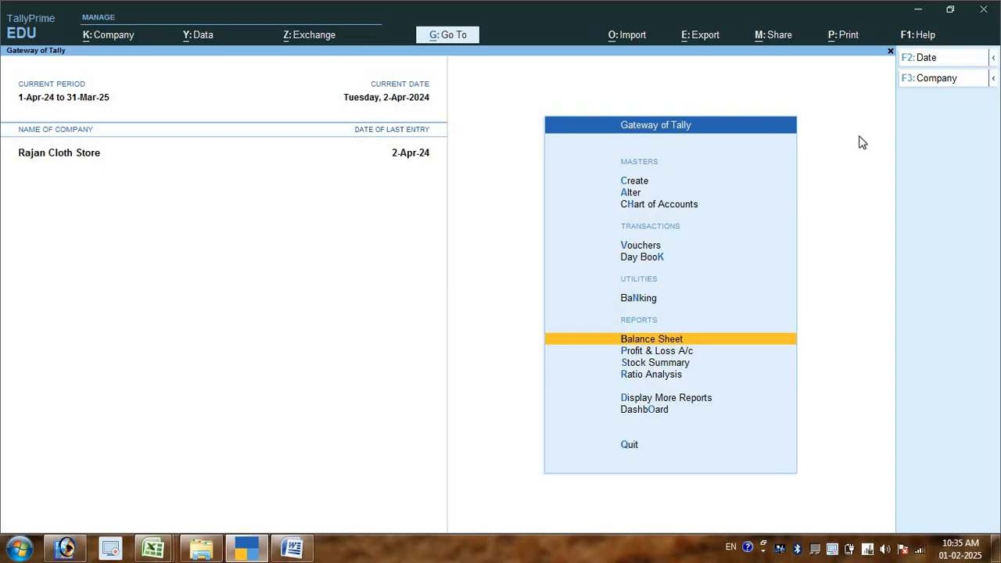
pyautogui.press('Return')
pyautogui.press('Down')
pyautogui.press('Down')
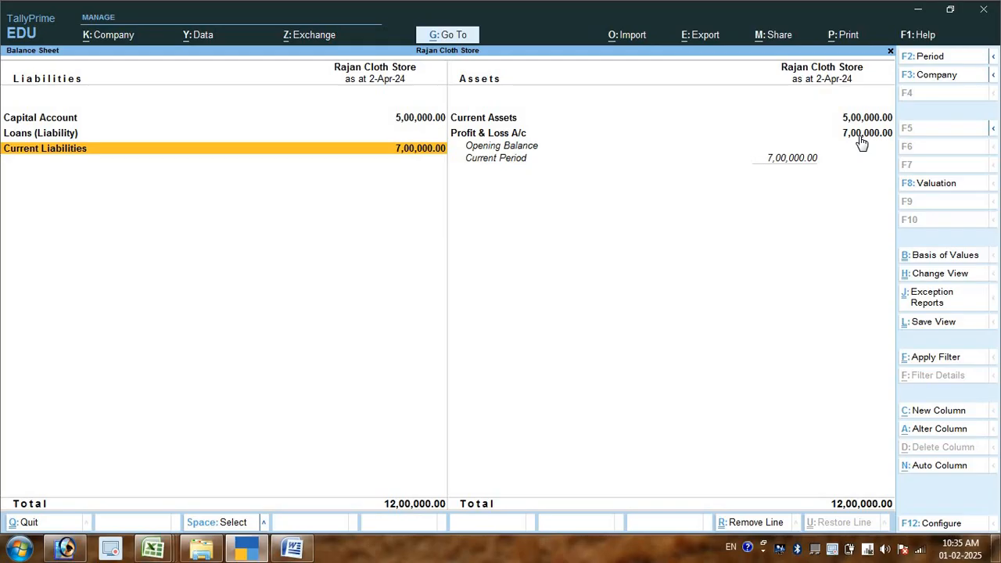
pyautogui.hotkey('alt', 'F5')
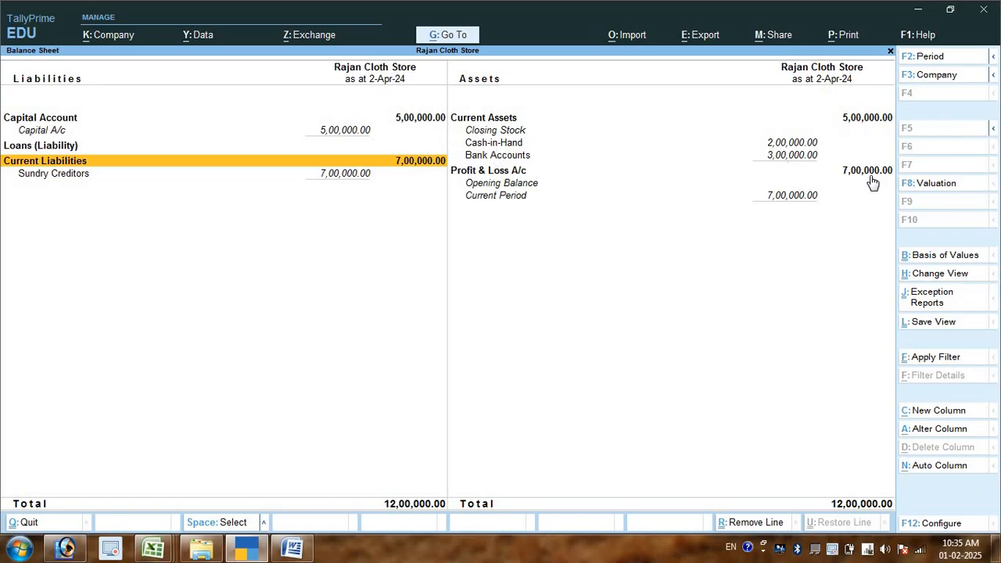
pyautogui.press('Down')
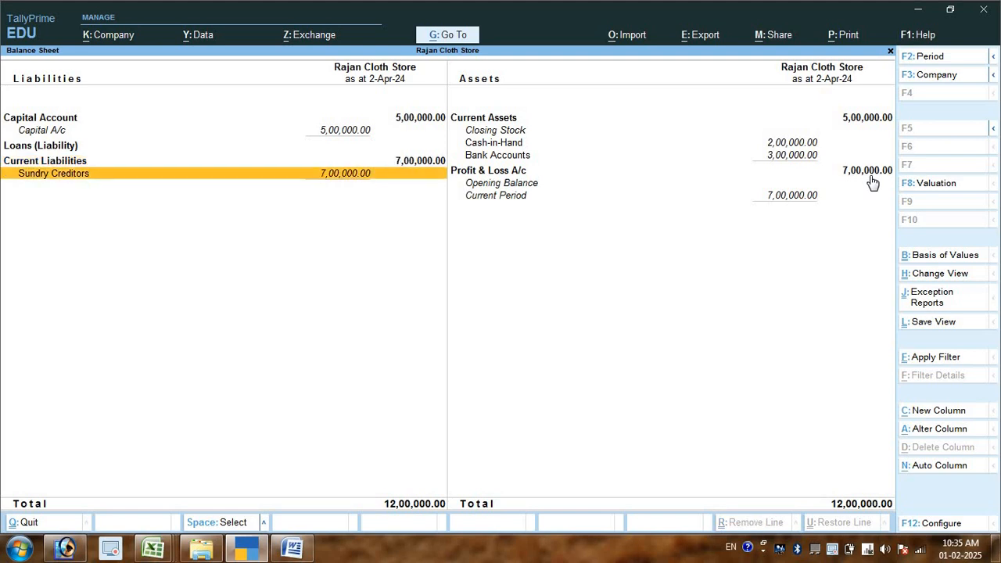
pyautogui.press('Escape')
pyautogui.press('Escape')
pyautogui.press('Escape')
pyautogui.press('Escape')
pyautogui.press('Escape')
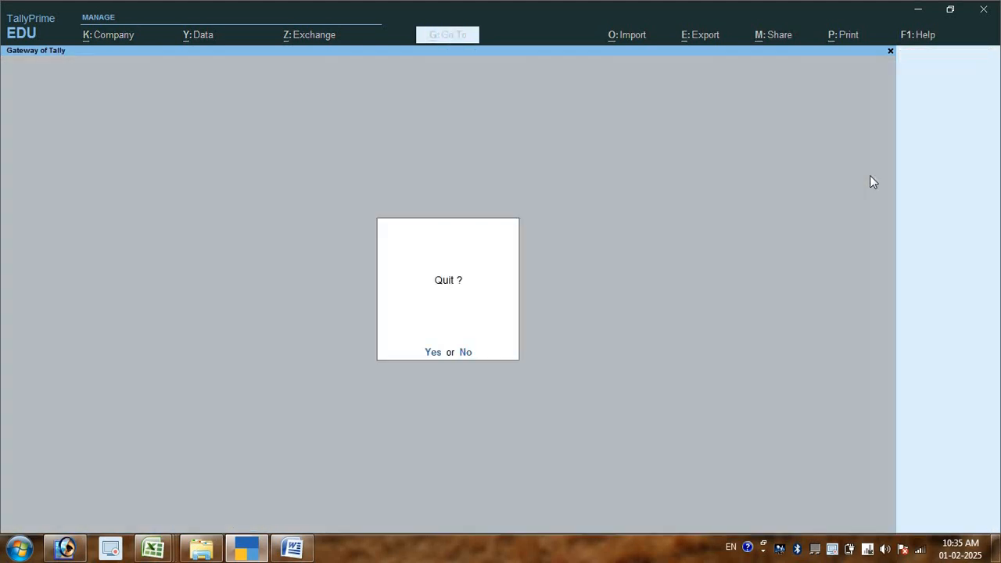
# - Switch to Word and write transaction 4 in Hindi: goods worth 900000 रू sold on credit (उधार बेचा) to the named customer
pyautogui.hotkey('alt', 'Tab')
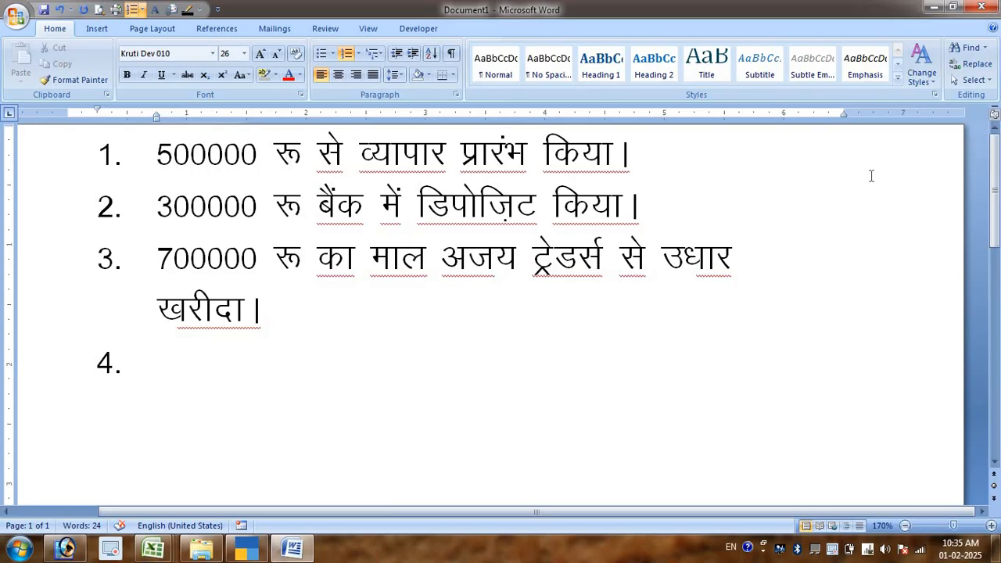
pyautogui.write('900000 #')
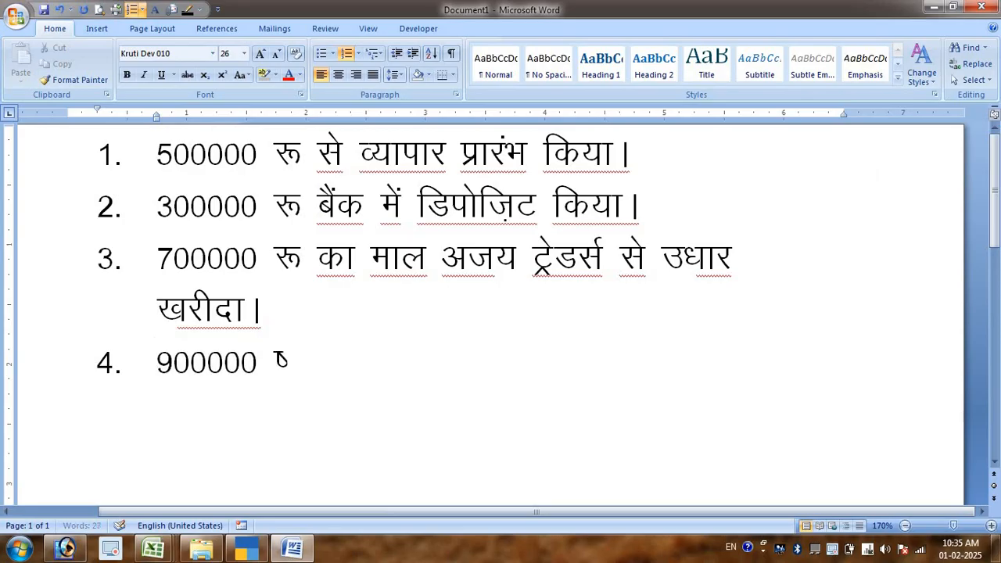
pyautogui.write(' dk ek')
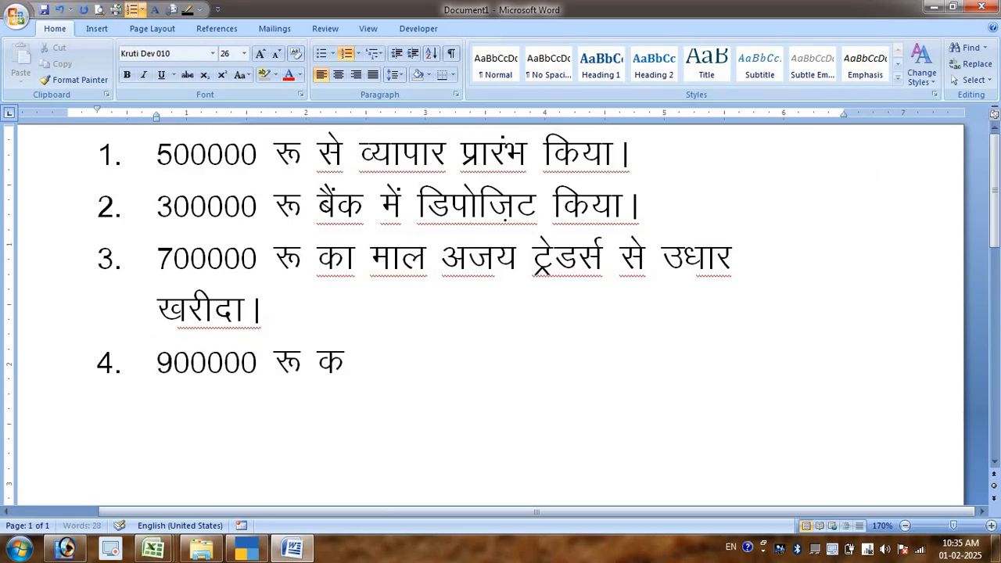
pyautogui.write('y ')
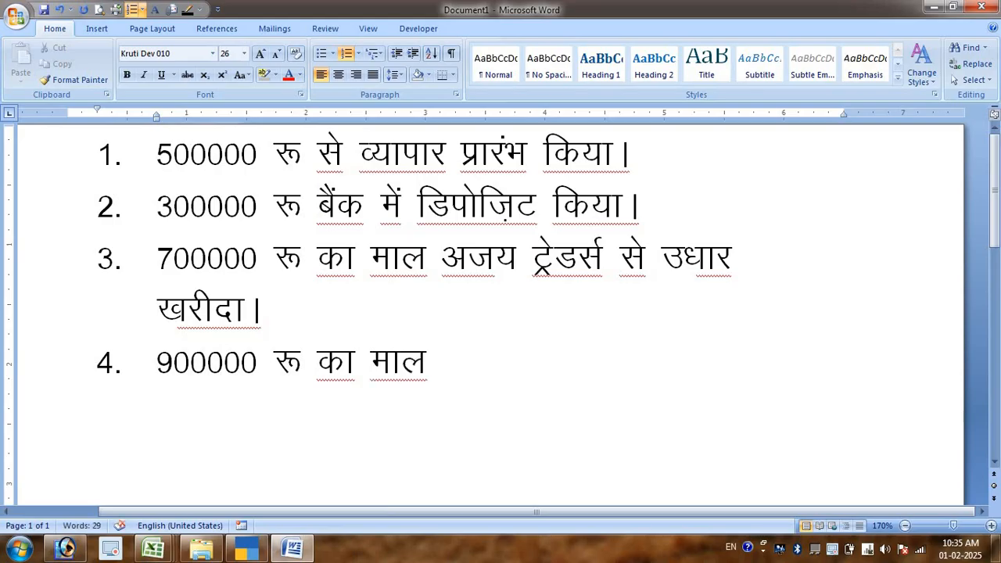
pyautogui.write('j?q ')
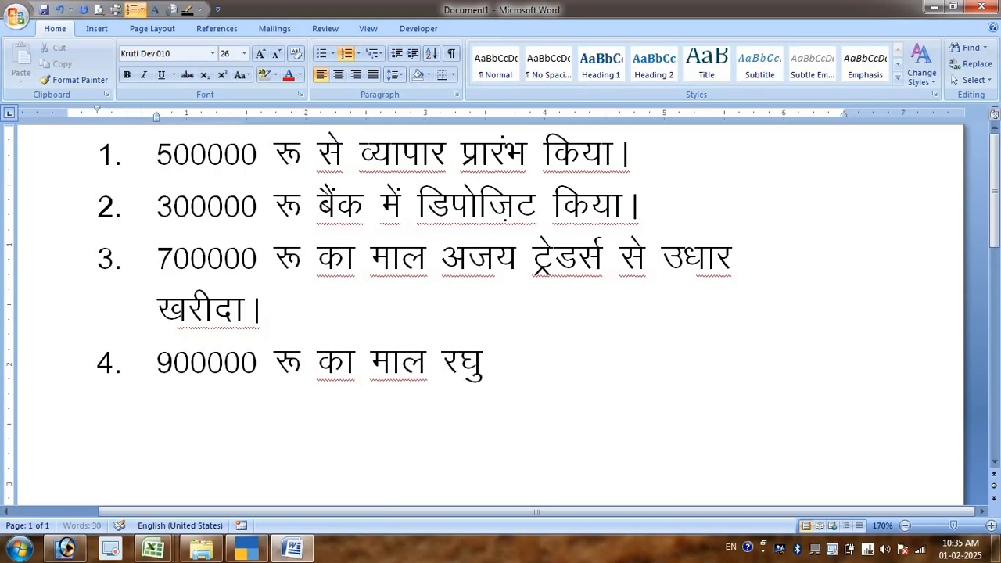
pyautogui.write('dks m/k')
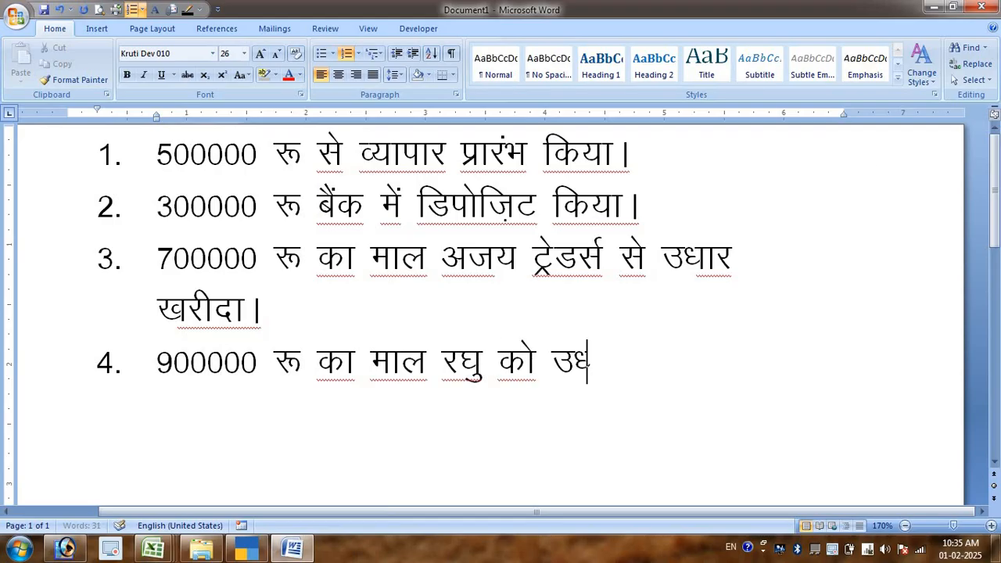
pyautogui.write('j cspkA')
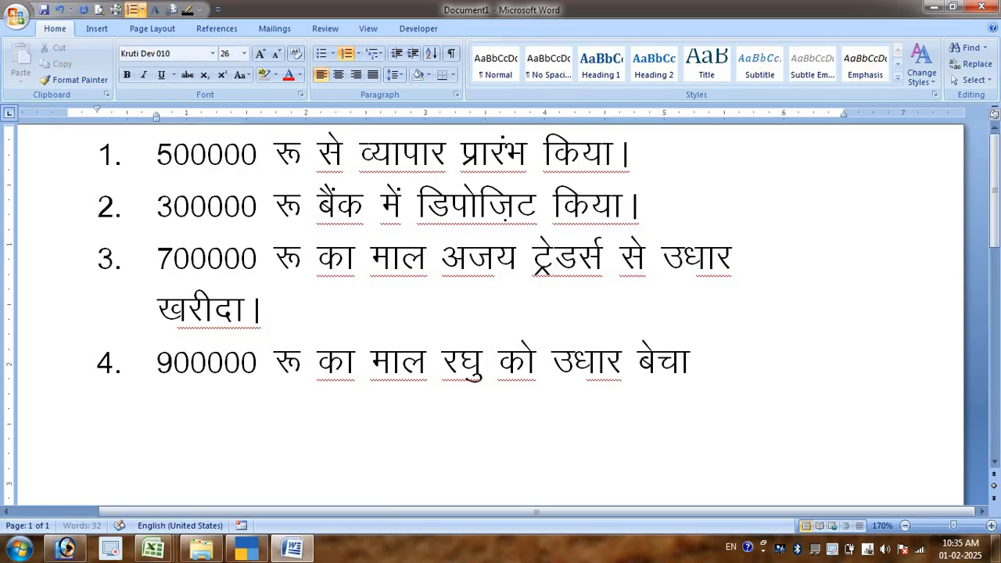
# - Switch to TallyPrime and start a Sales voucher in As Voucher mode
pyautogui.hotkey('alt', 'Tab')
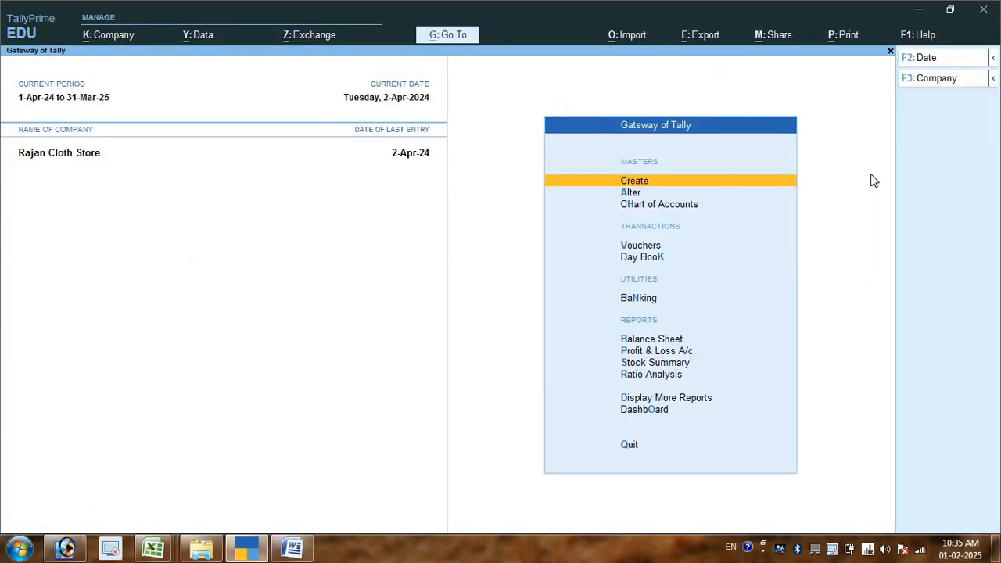
pyautogui.press('Down')
pyautogui.press('Down')
pyautogui.press('Down')
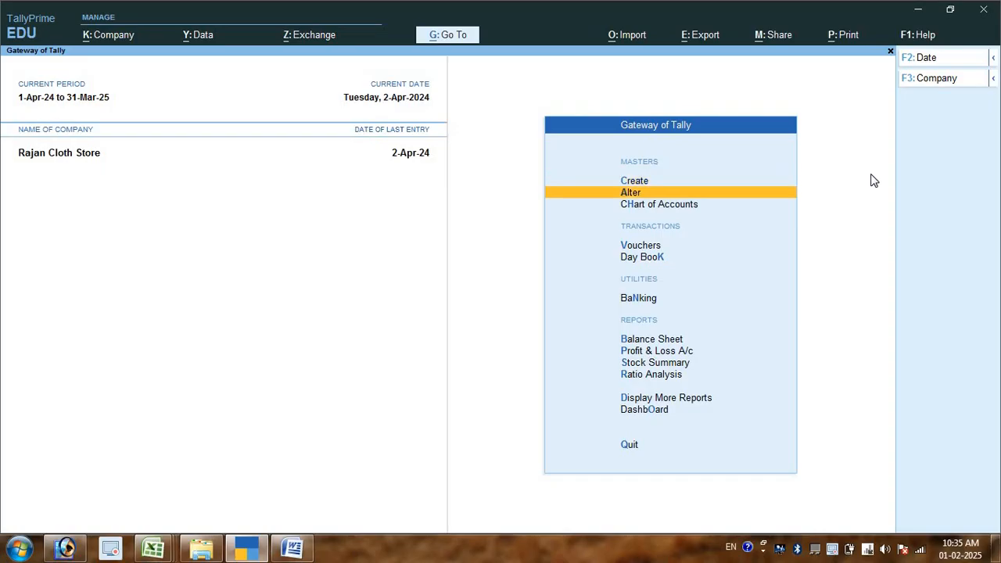
pyautogui.press('Return')
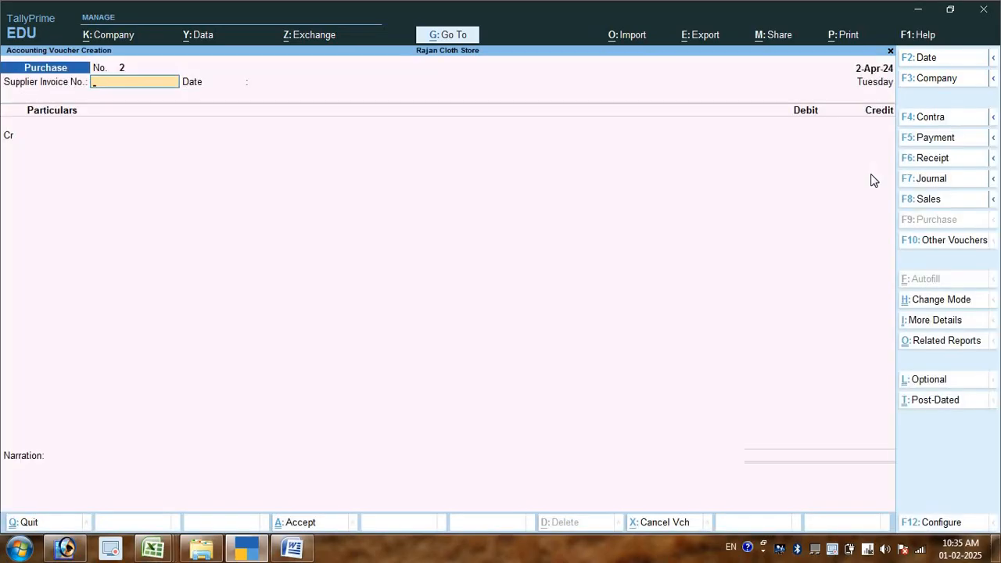
pyautogui.press('F8')
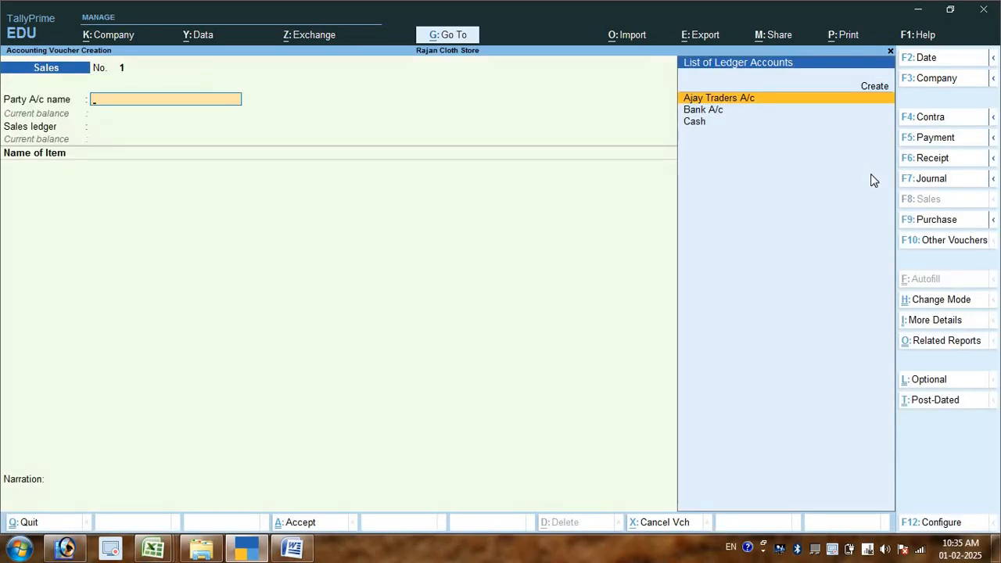
pyautogui.hotkey('ctrl', 'h')
pyautogui.press('Down')
pyautogui.press('Down')
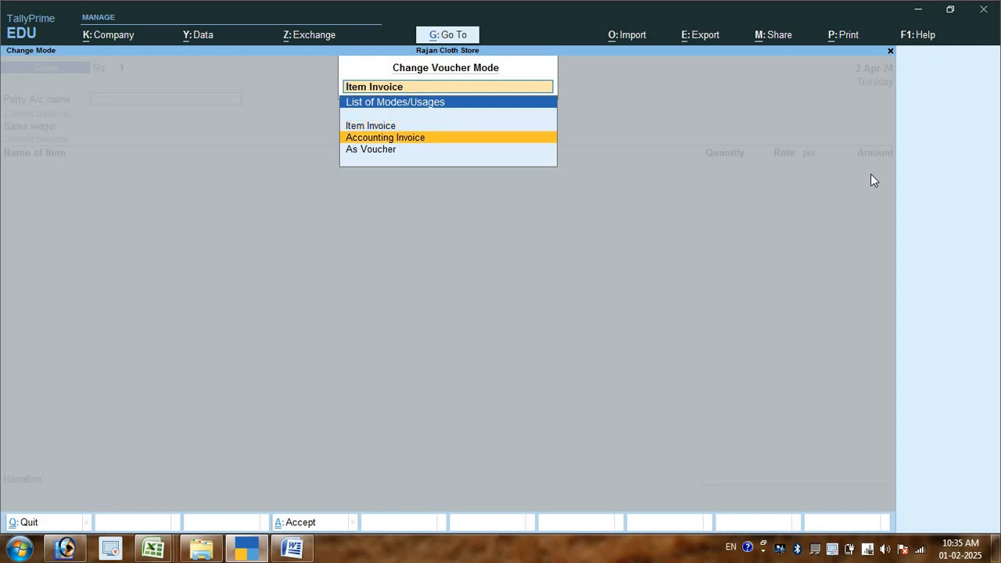
pyautogui.press('Return')
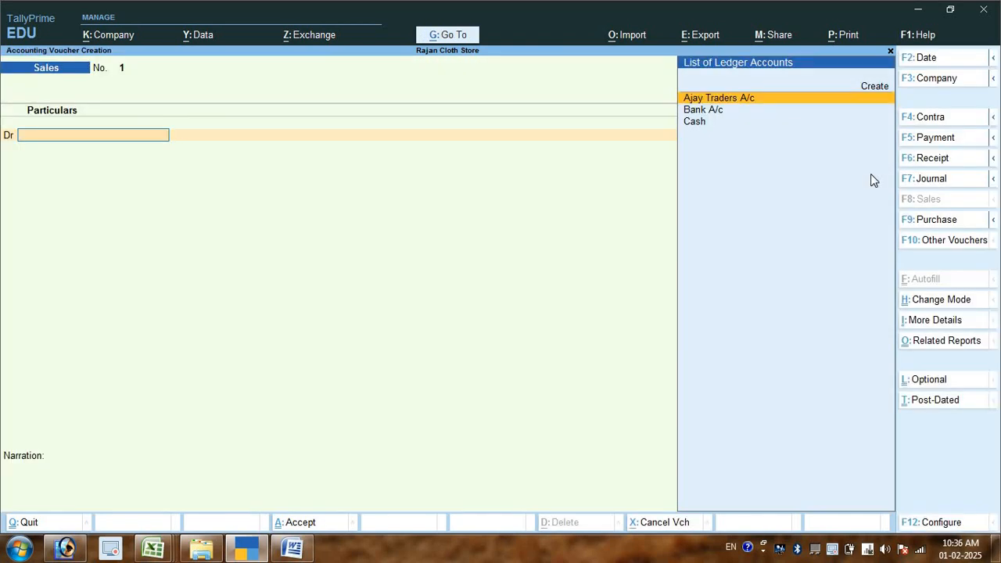
# - Create a ledger in the customer's name with the suffix A/c under the Sundry Debtors group for the debit line
pyautogui.press('Up')
pyautogui.press('Return')
pyautogui.write('Raghu')
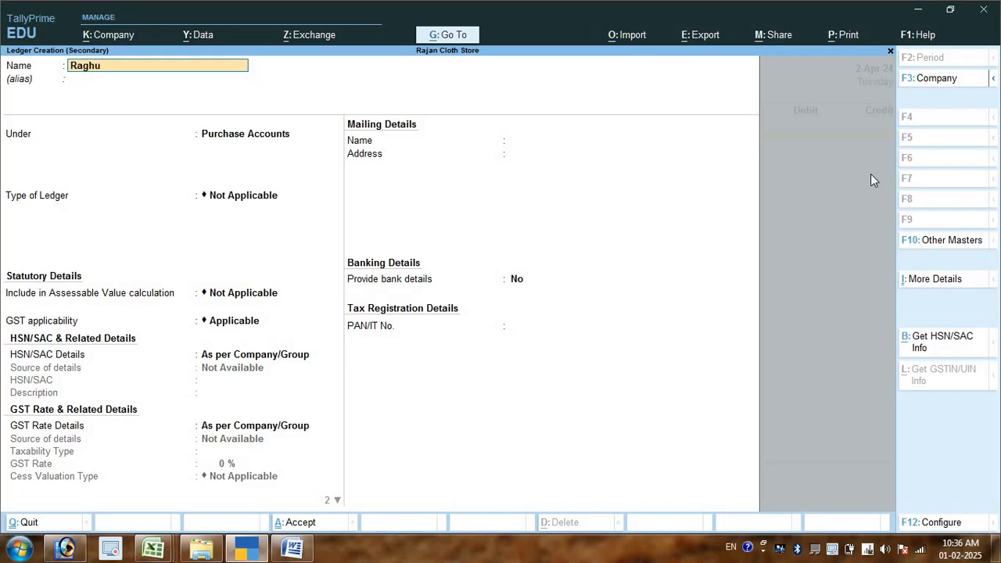
pyautogui.write(' A/c')
pyautogui.press('Return')
pyautogui.write('Su')
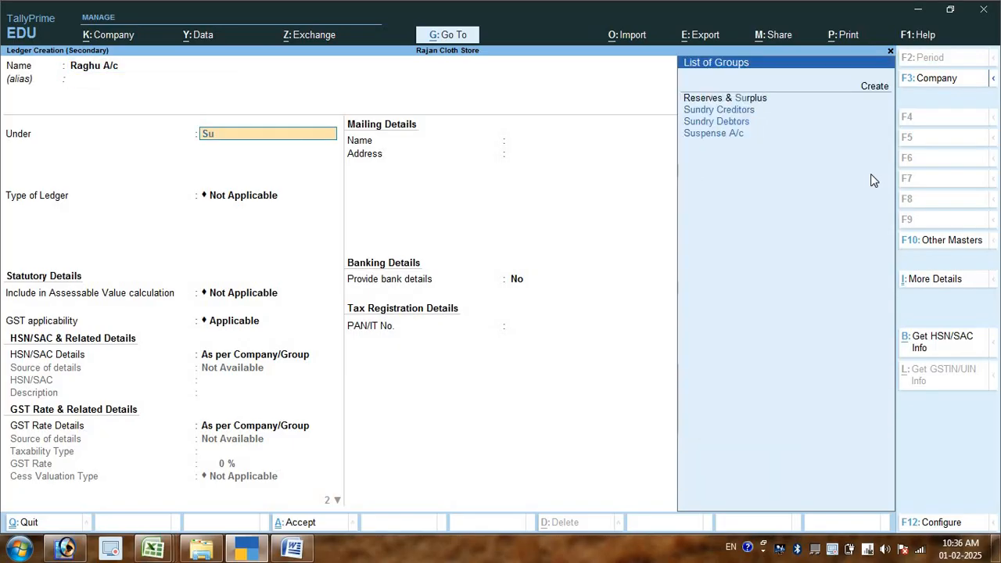
pyautogui.press('Down')
pyautogui.press('Down')
pyautogui.press('Down')
pyautogui.press('Up')
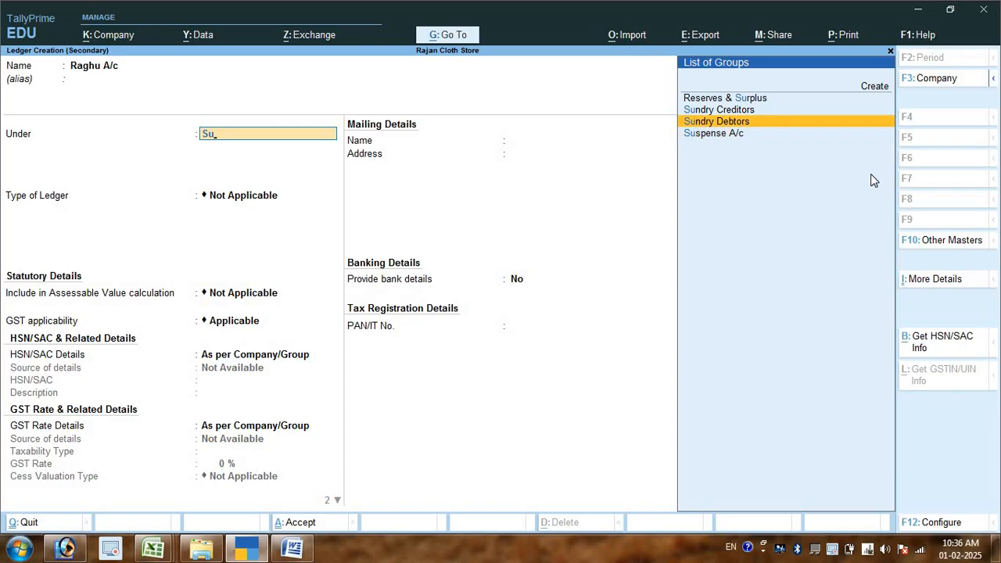
pyautogui.press('Return')
pyautogui.hotkey('ctrl', 'a')
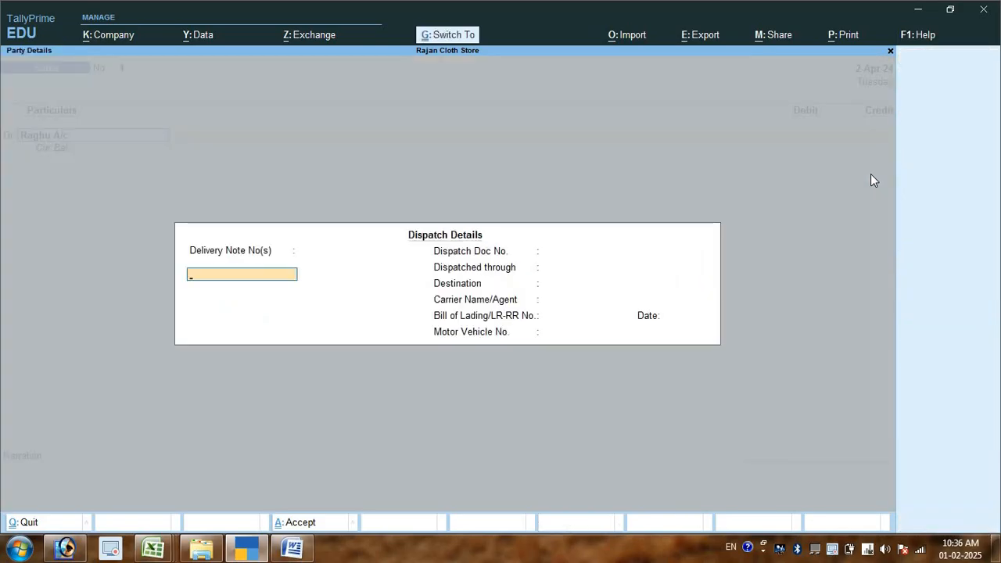
# - Accept the default dispatch and party details, then debit the customer's ledger with 9,00,000.00 as New Ref 1
pyautogui.hotkey('ctrl', 'a')
pyautogui.hotkey('ctrl', 'a')
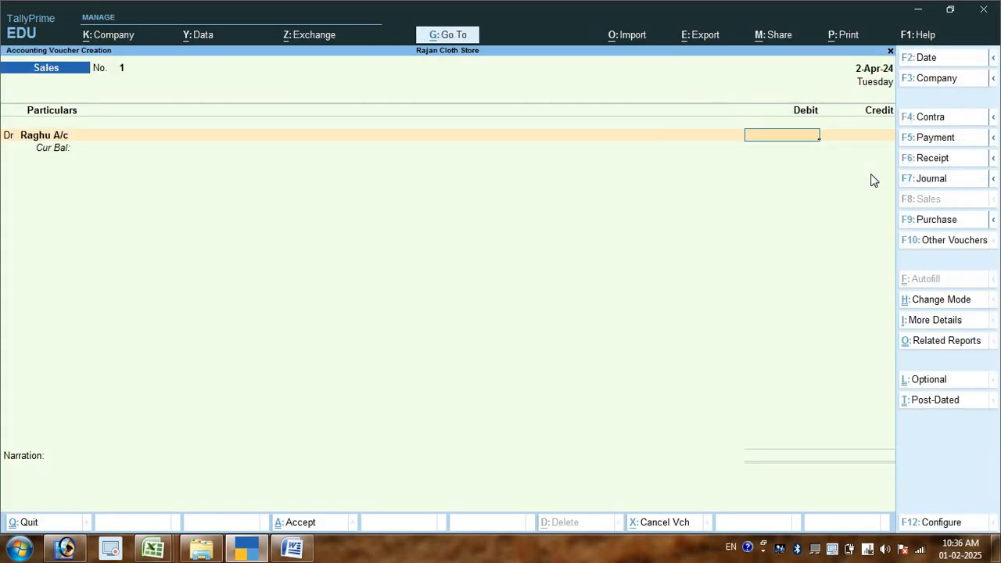
pyautogui.write('900000')
pyautogui.press('Return')
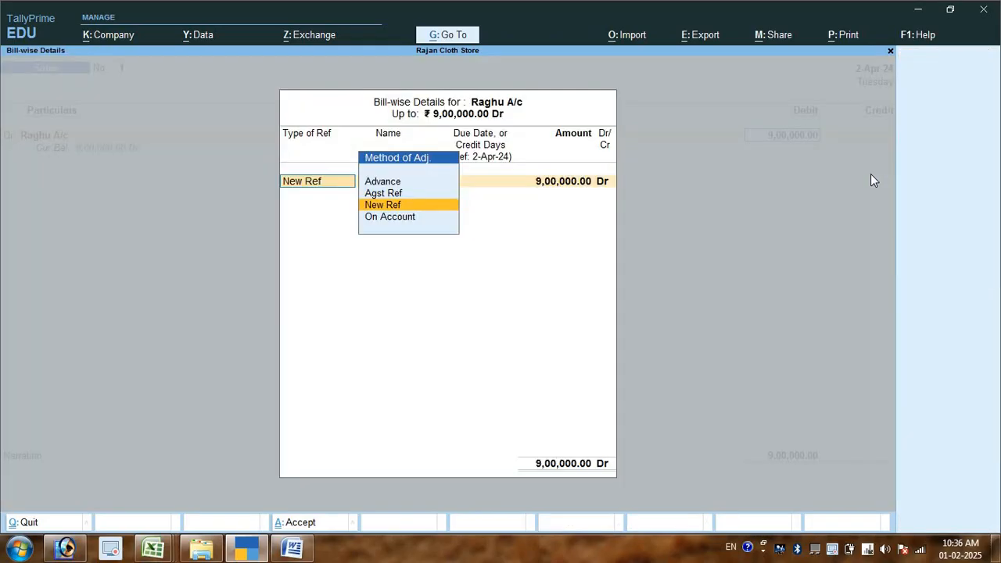
pyautogui.press('Return')
pyautogui.press('Return')
pyautogui.press('Return')
pyautogui.press('Return')
pyautogui.press('Return')
pyautogui.press('Return')
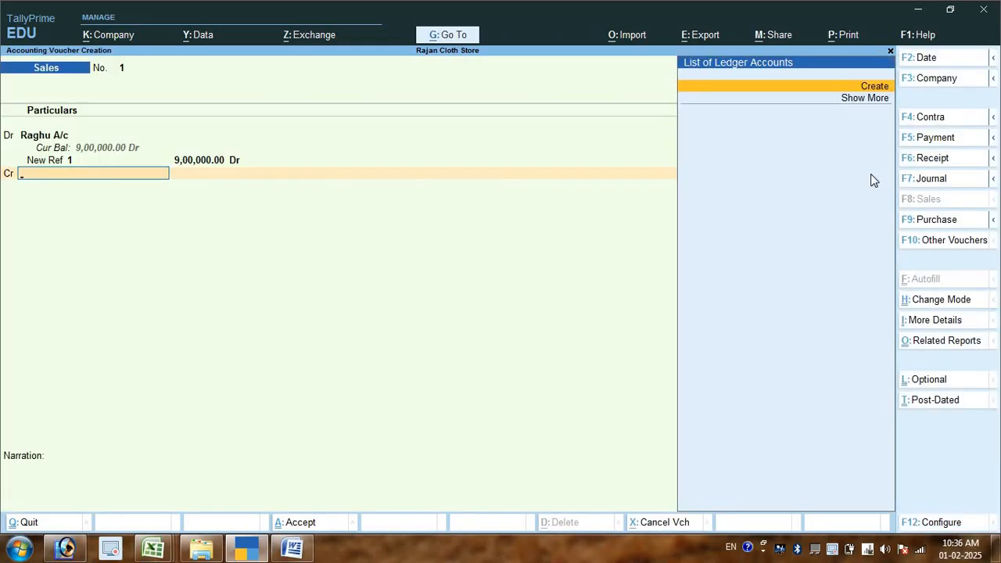
# - Create a ledger named Sales A/c under the Sales Accounts group for the voucher's credit line
pyautogui.hotkey('alt', 'c')
pyautogui.write('Sales')
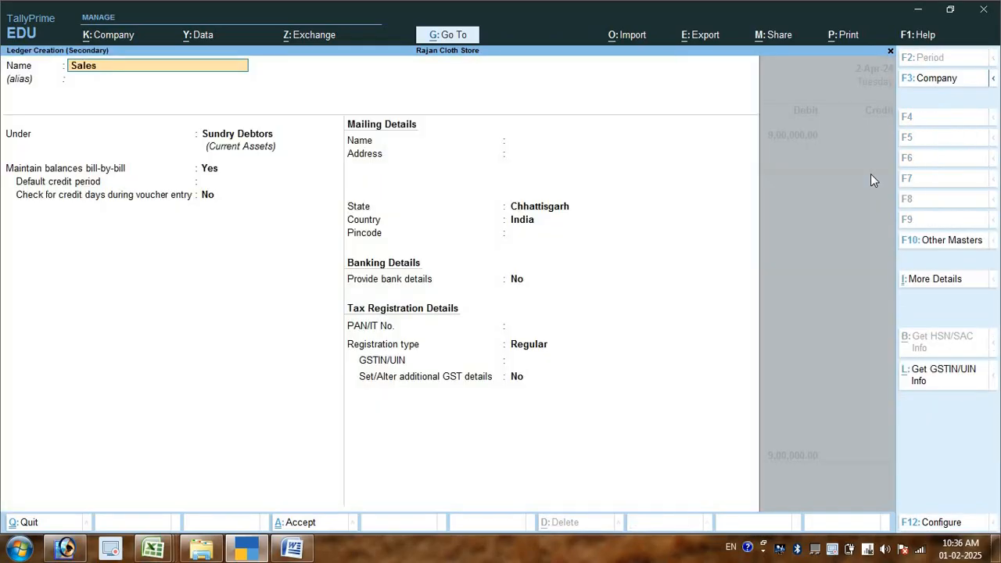
pyautogui.write(' A/c')
pyautogui.press('Return')
pyautogui.press('Return')
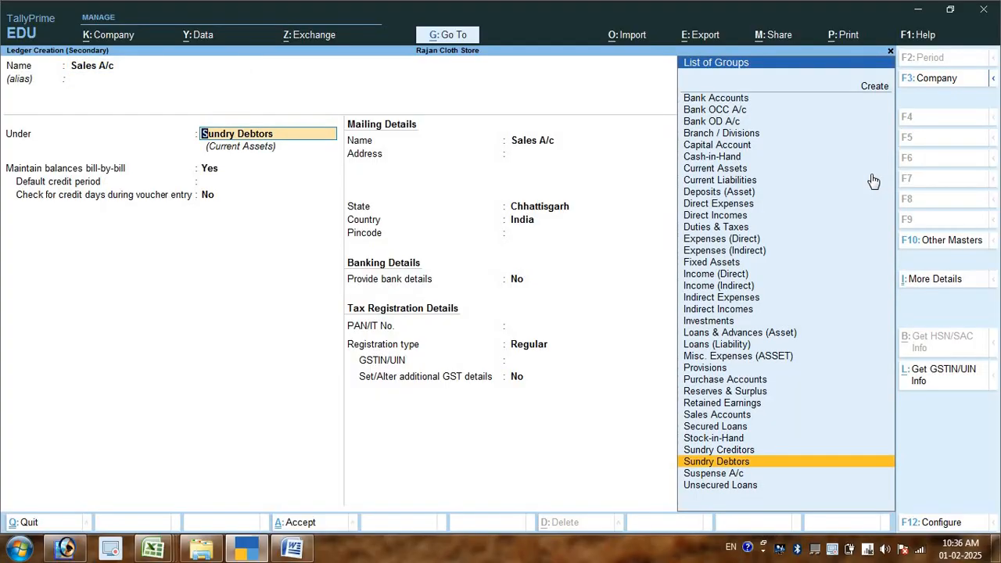
pyautogui.write('l')
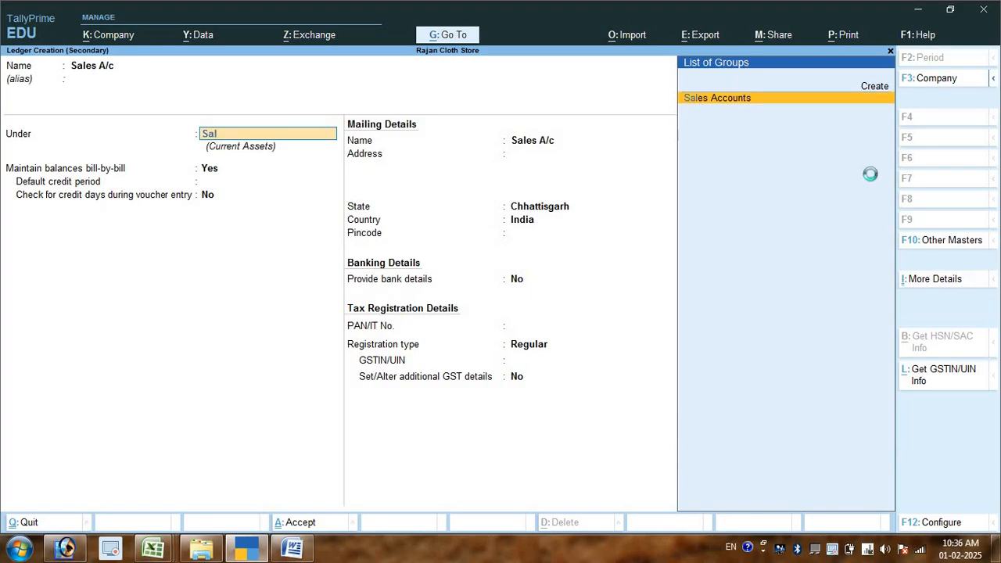
pyautogui.press('Return')
pyautogui.hotkey('ctrl', 'a')
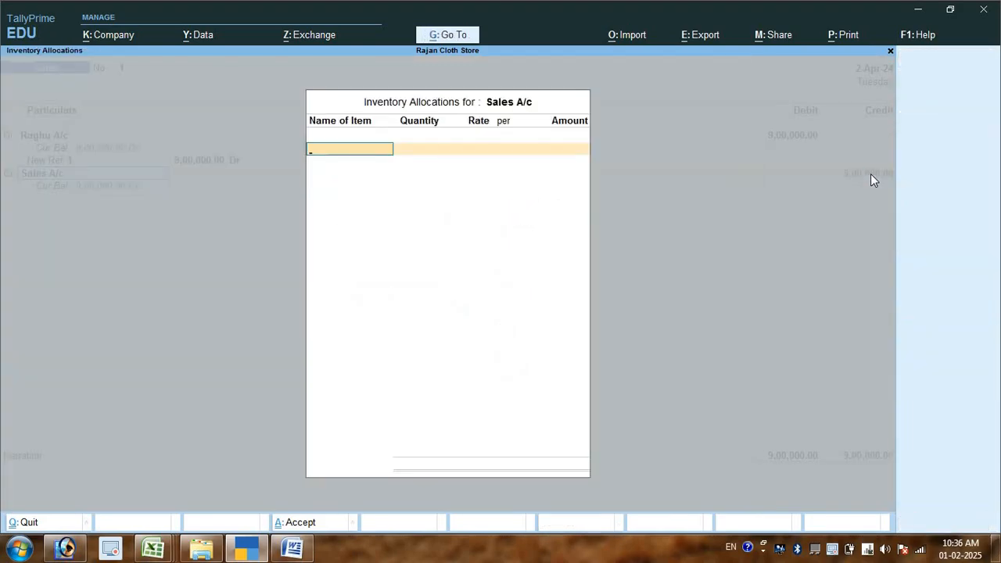
# - Leave the Sales A/c inventory allocations empty, save the sales voucher without a narration and return to the Gateway of Tally
pyautogui.press('Escape')
pyautogui.press('Return')
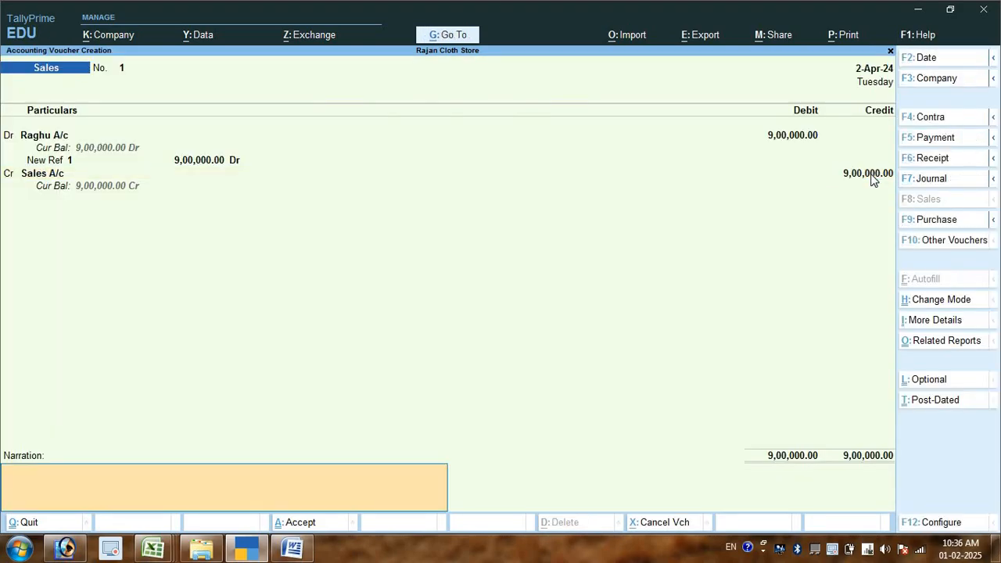
pyautogui.press('Return')
pyautogui.press('Return')
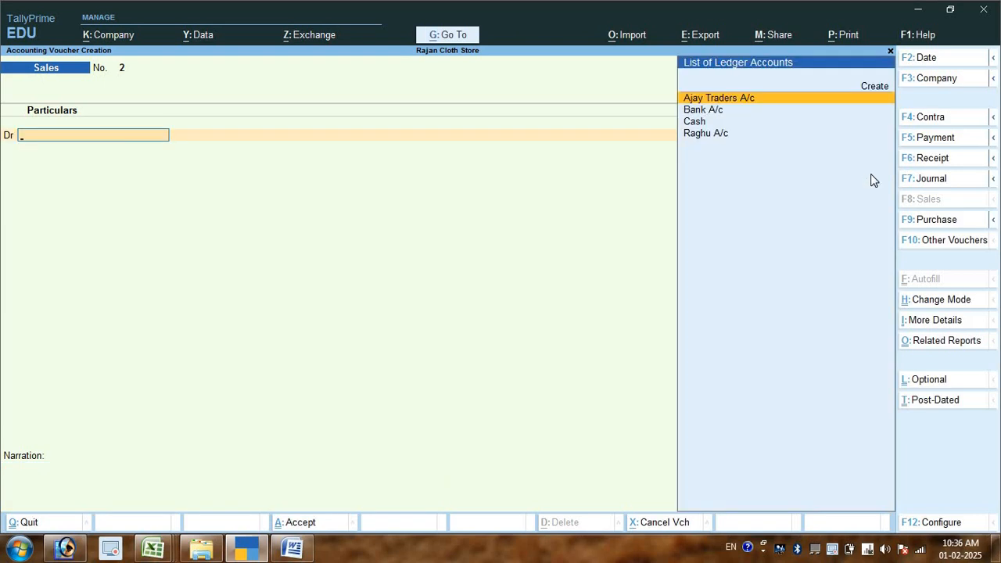
pyautogui.press('Escape')
pyautogui.press('Return')
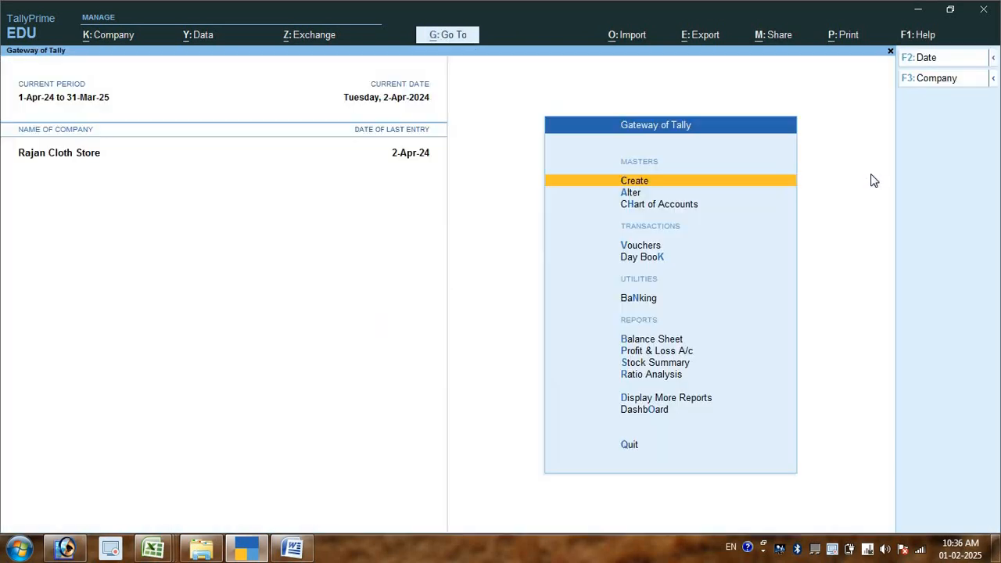
# - Open the Balance Sheet in detailed form, examine the Current Assets, Sundry Debtors and Profit & Loss A/c lines, and leave the report
pyautogui.press('Down')
pyautogui.press('Down')
pyautogui.press('Down')
pyautogui.press('Down')
pyautogui.press('Down')
pyautogui.press('Down')
pyautogui.press('Down')
pyautogui.press('Up')
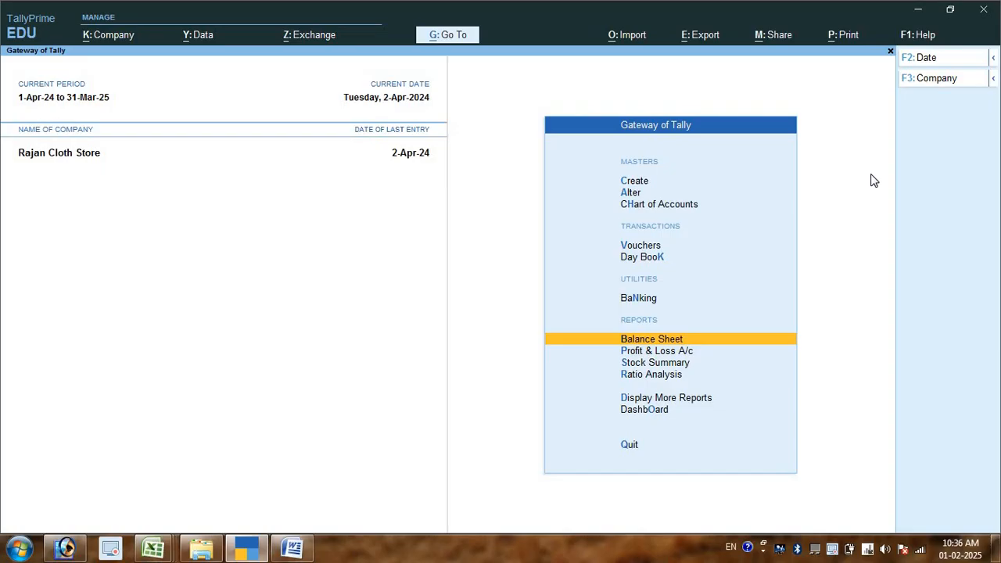
pyautogui.press('Return')
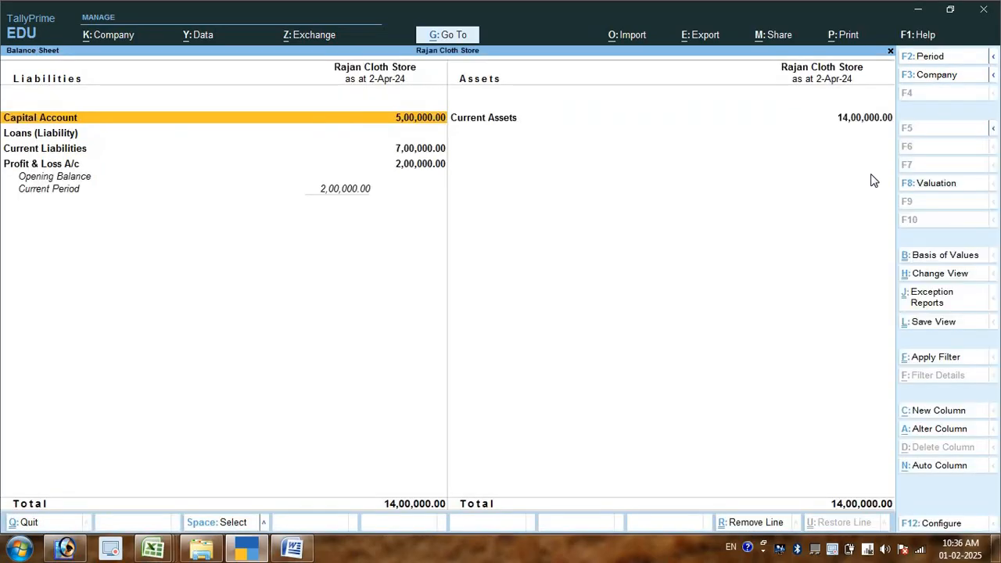
pyautogui.hotkey('alt', 'F5')
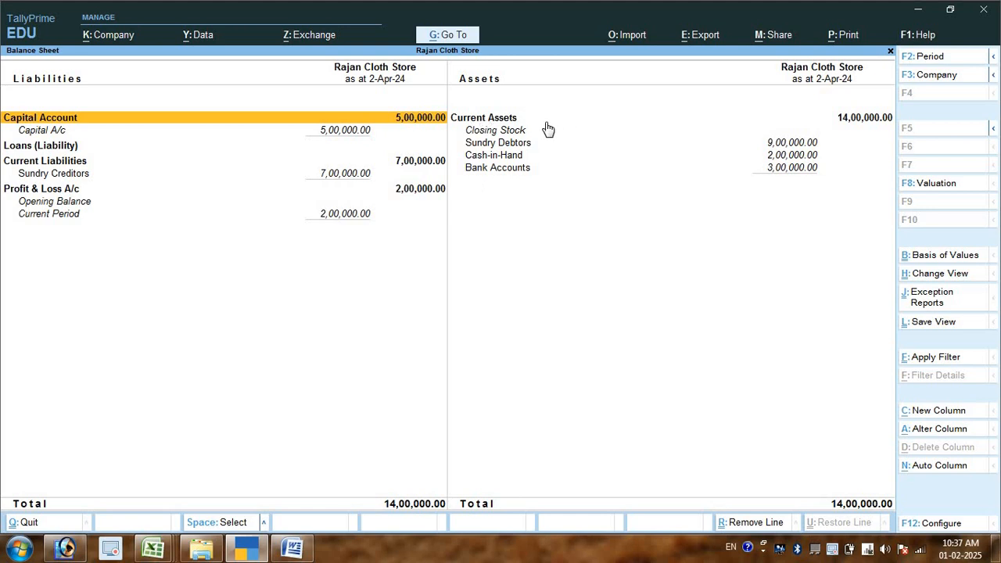
pyautogui.press('Escape')
pyautogui.press('Escape')
pyautogui.press('Escape')
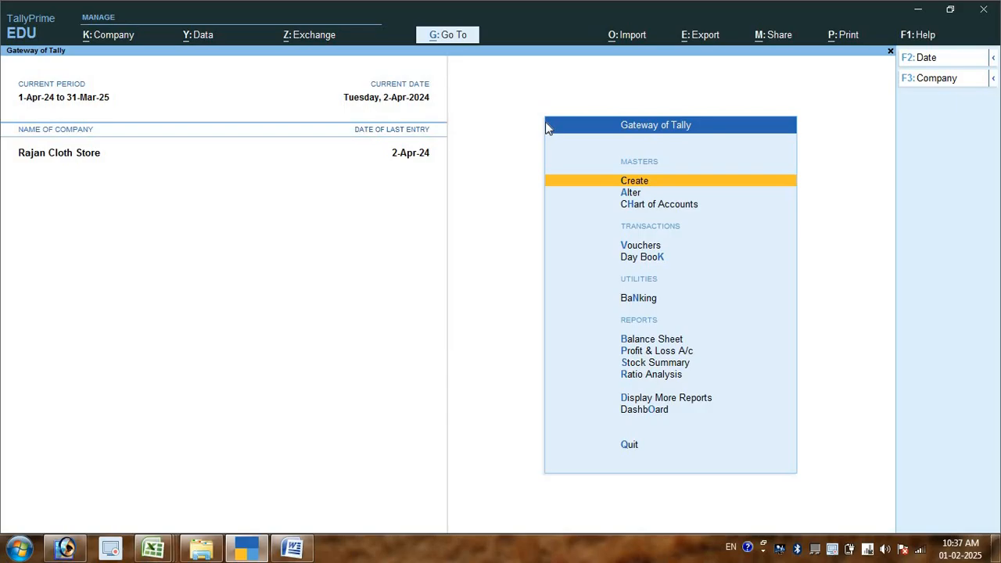
# - Switch to Word and add item 5 to the transaction list, beginning with "400000 रू अजय ट्रेडर्स ने"
pyautogui.hotkey('alt', 'Tab')
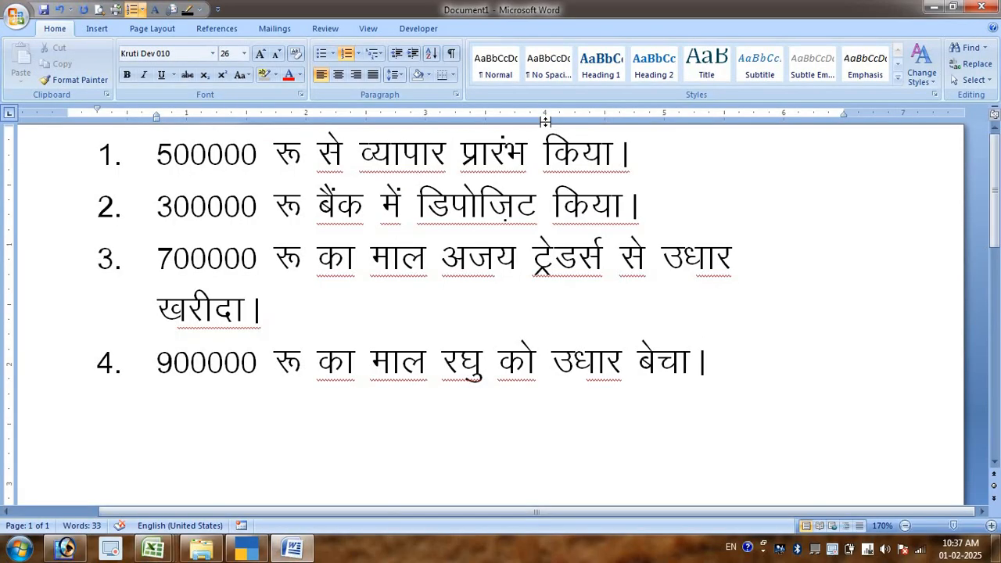
pyautogui.press('Return')
pyautogui.write('400000 ')
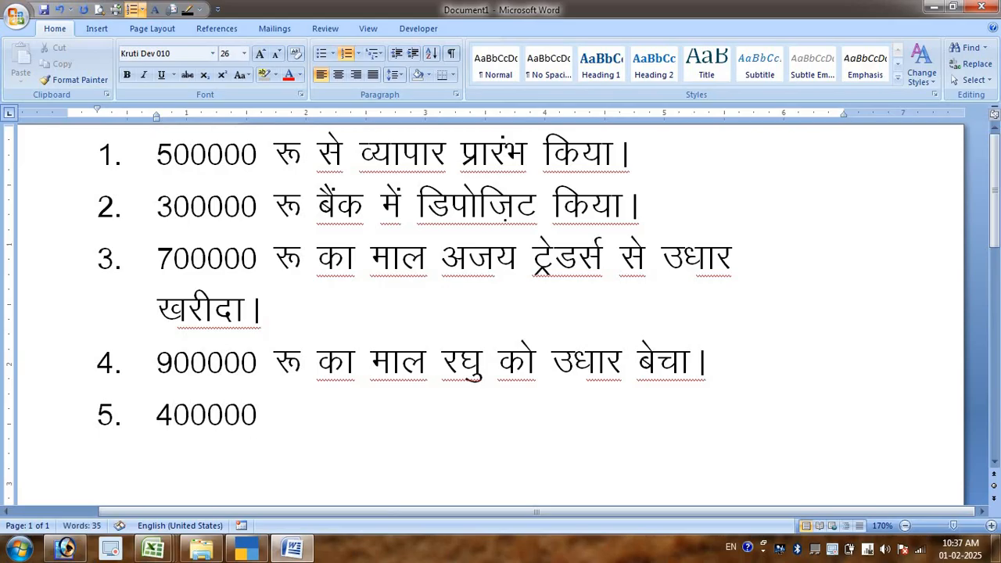
pyautogui.write('# dk')
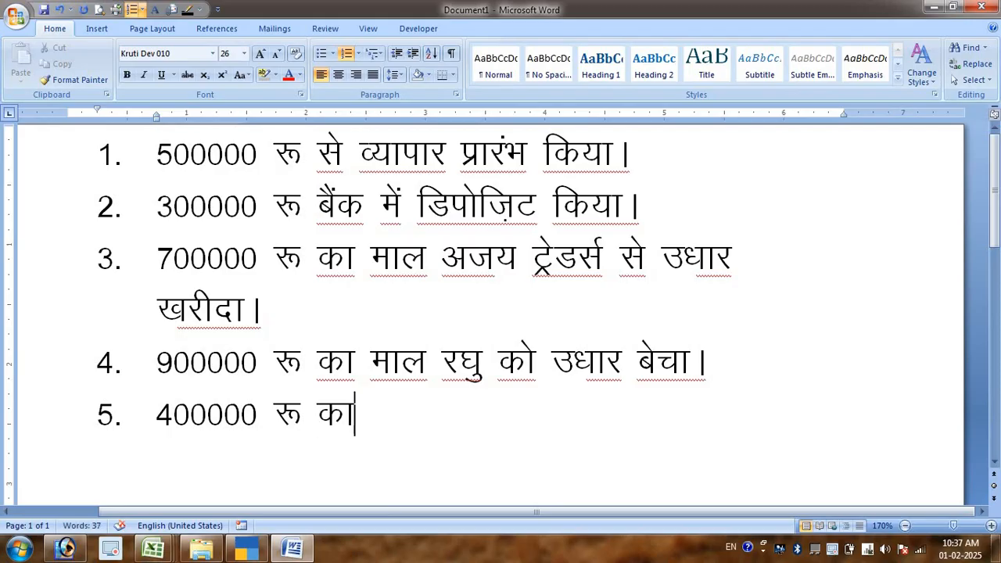
pyautogui.press('BackSpace')
pyautogui.press('BackSpace')
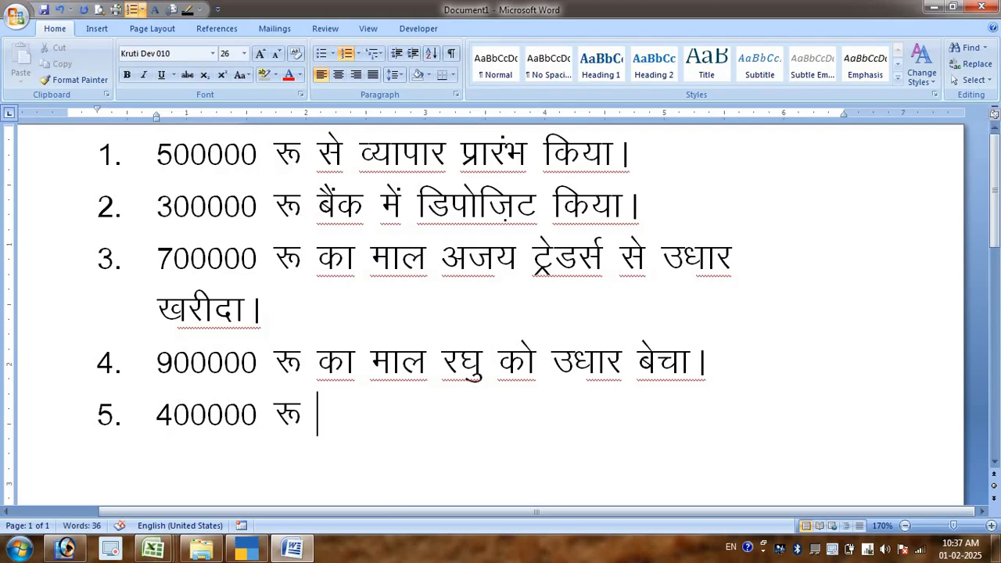
pyautogui.write('vt; V')
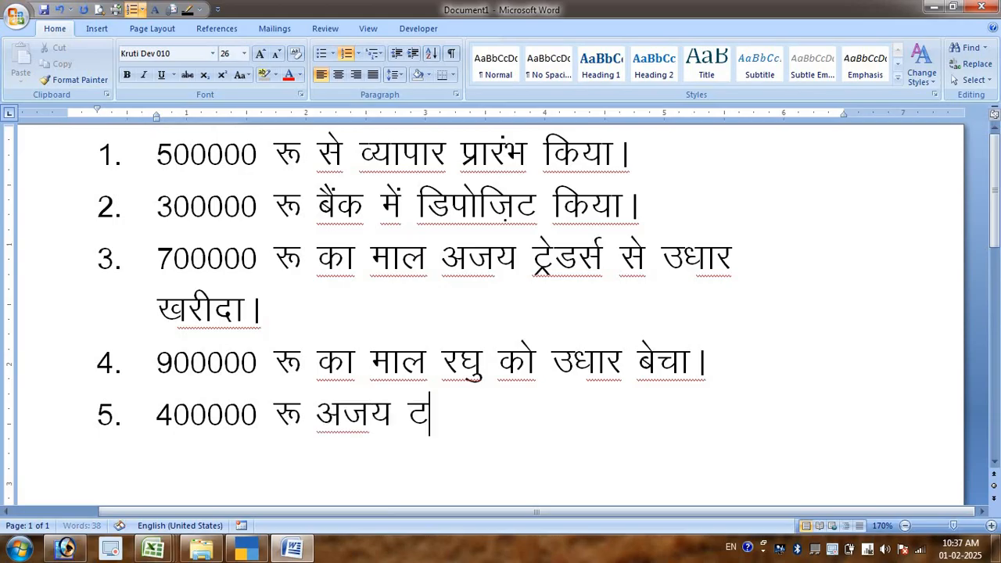
pyautogui.write('zsl')
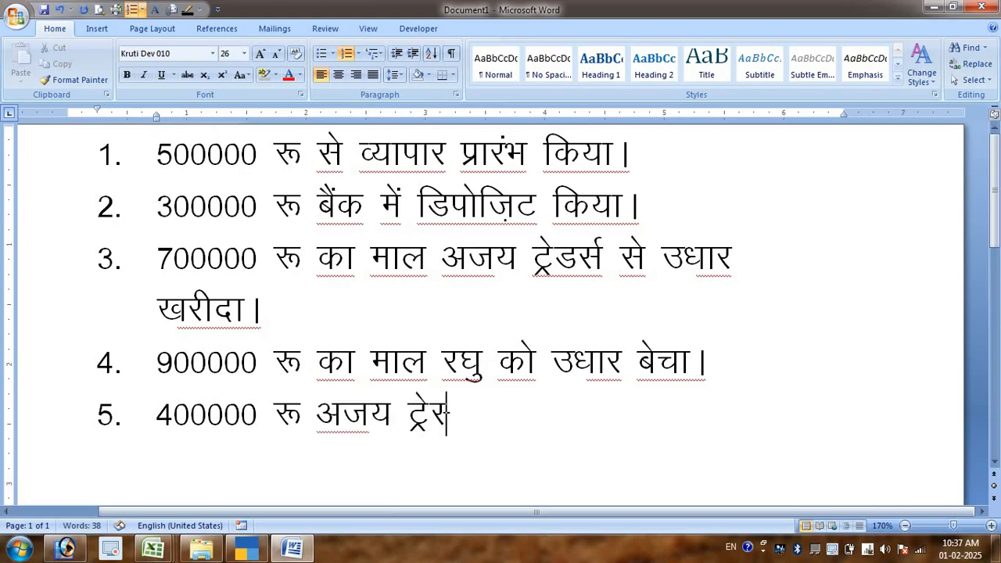
pyautogui.press('BackSpace')
pyautogui.write('MlZ ')
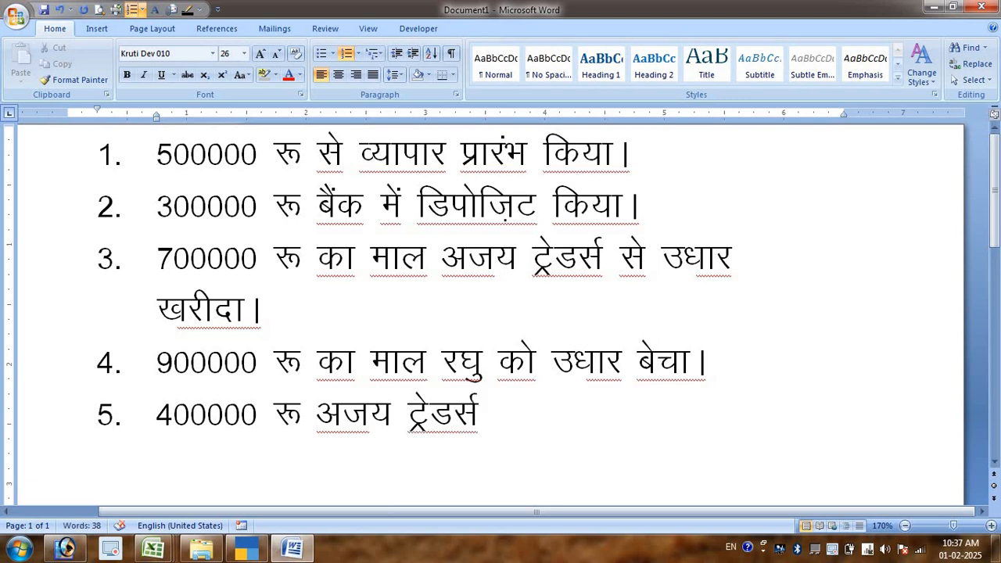
pyautogui.write('us vk')
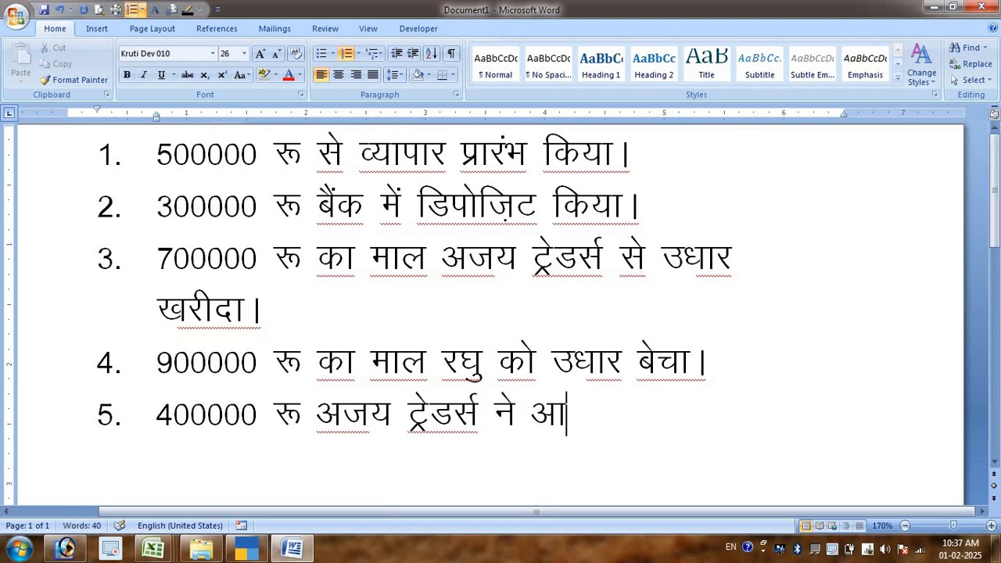
pyautogui.write('Qu')
# - Complete the sentence of item 5 with "ऑनलाइन ट्रांसफर किया।"
pyautogui.press('BackSpace')
pyautogui.press('BackSpace')
pyautogui.write('Wuykub')
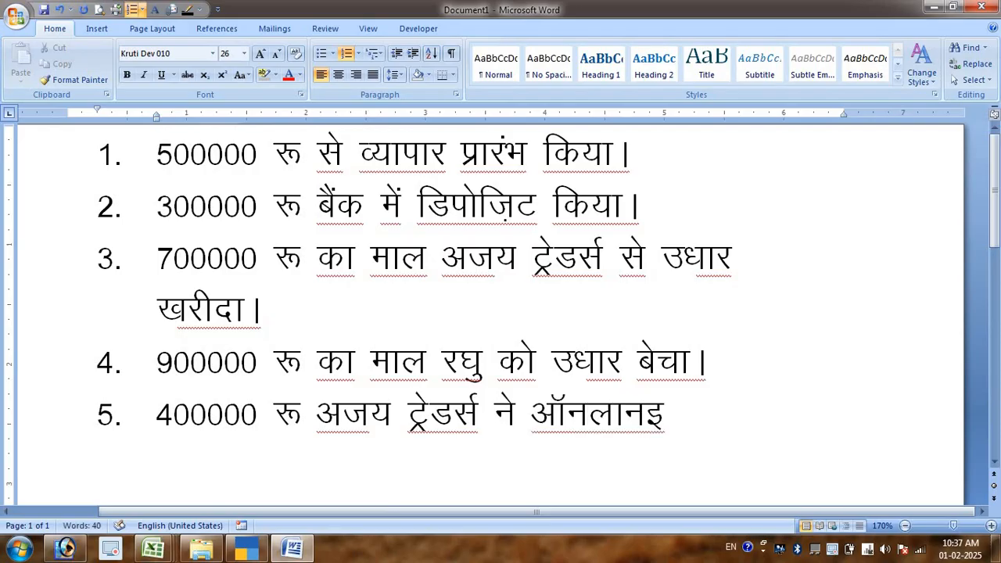
pyautogui.press('BackSpace')
pyautogui.press('BackSpace')
pyautogui.write('v')
pyautogui.press('BackSpace')
pyautogui.write('bu V')
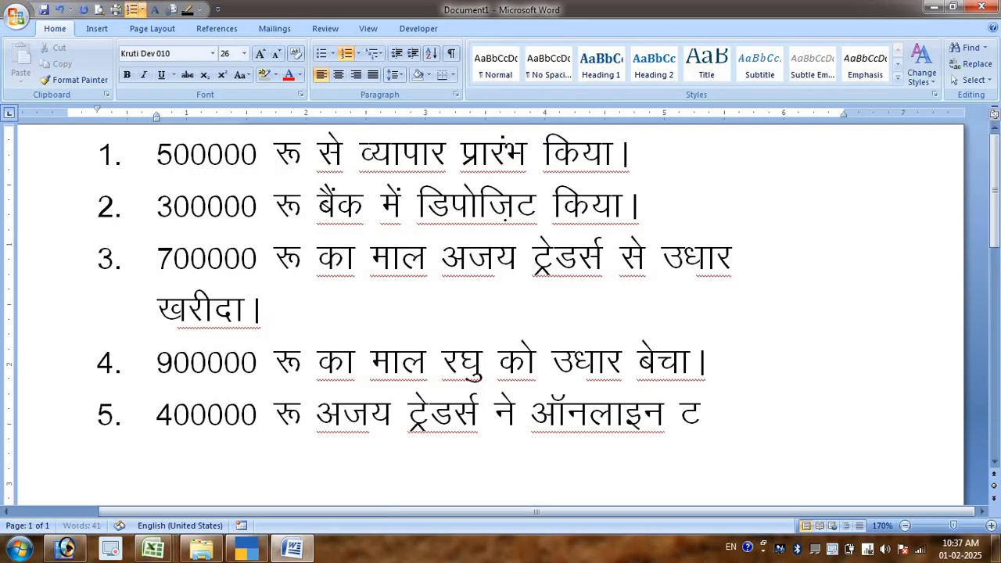
pyautogui.write('ªks')
pyautogui.press('BackSpace')
pyautogui.write('alQj fd;kA')
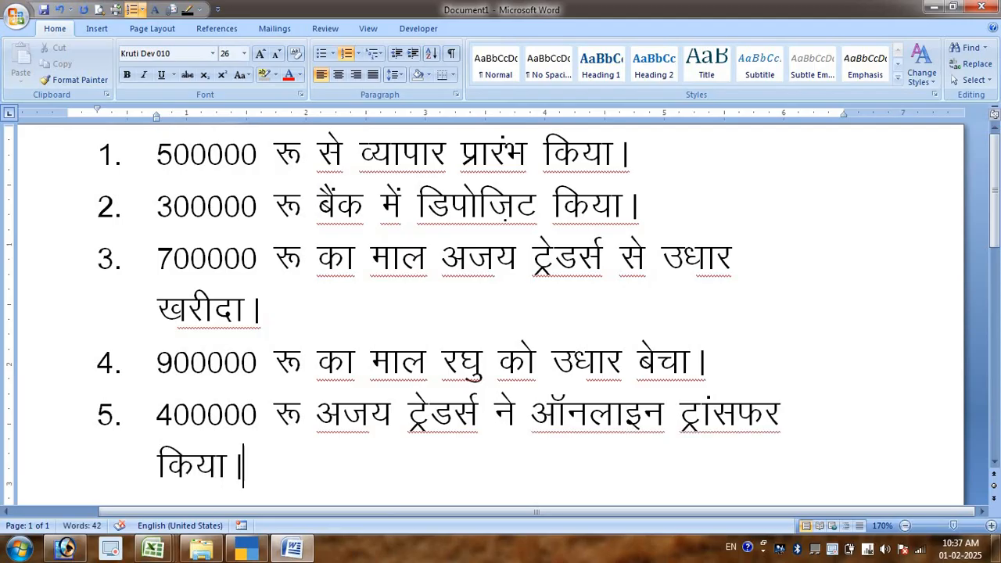
# - Collapse the ribbon and start an empty sixth item in the transaction list
pyautogui.doubleClick(201, 271)
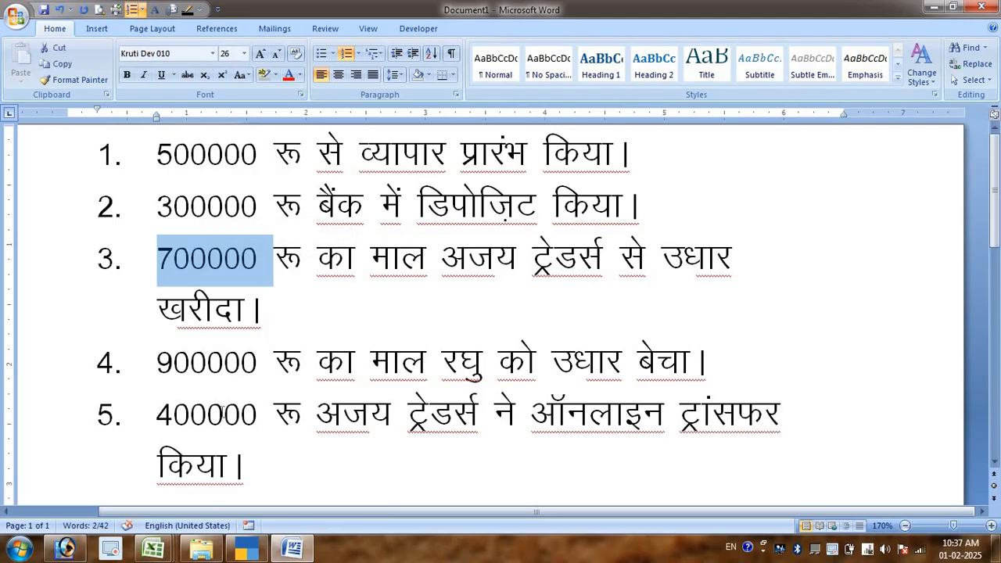
pyautogui.doubleClick(220, 414)
pyautogui.click(309, 478)
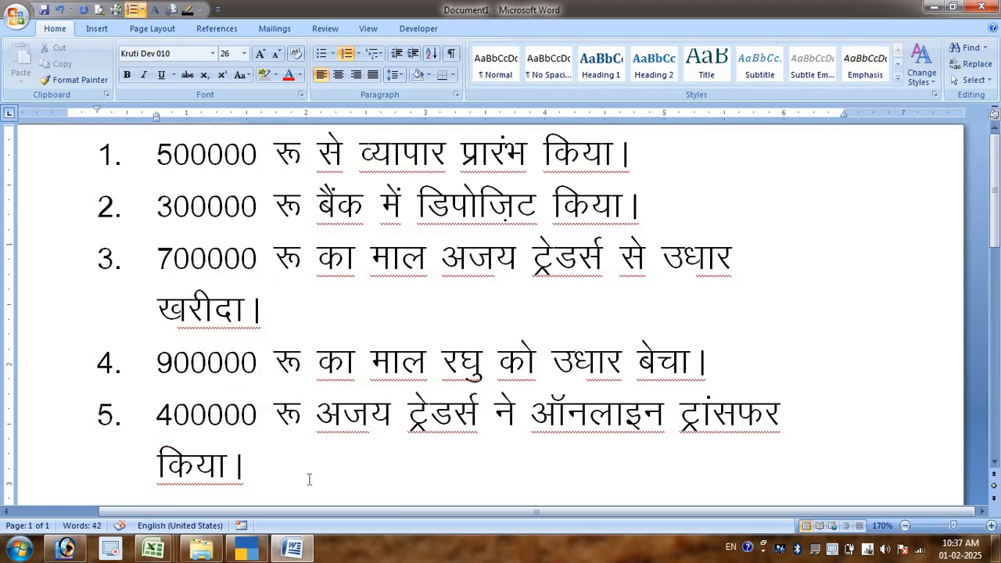
pyautogui.doubleClick(55, 28)
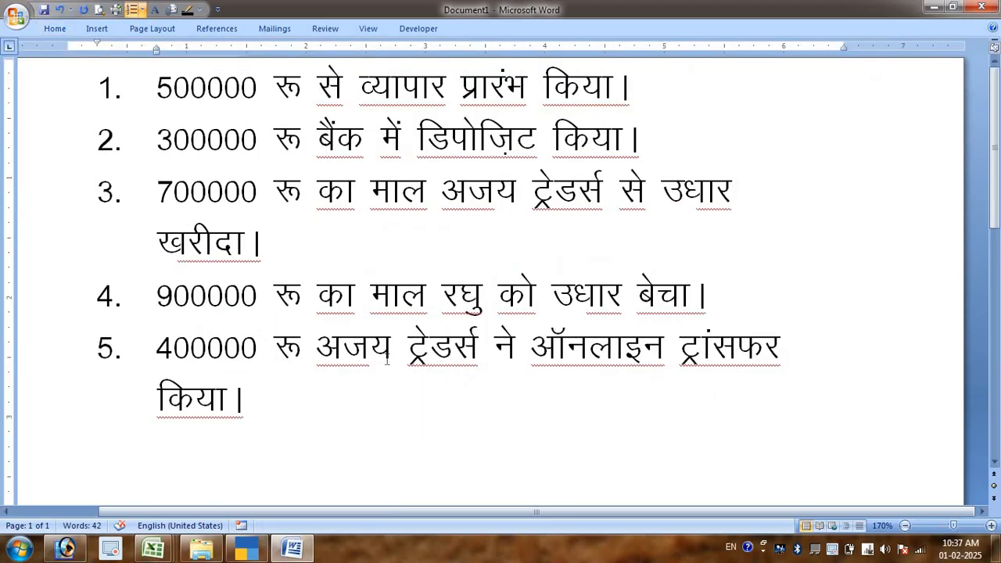
pyautogui.press('Return')
pyautogui.scroll(-1, 386, 360)
pyautogui.scroll(-2, 387, 360)
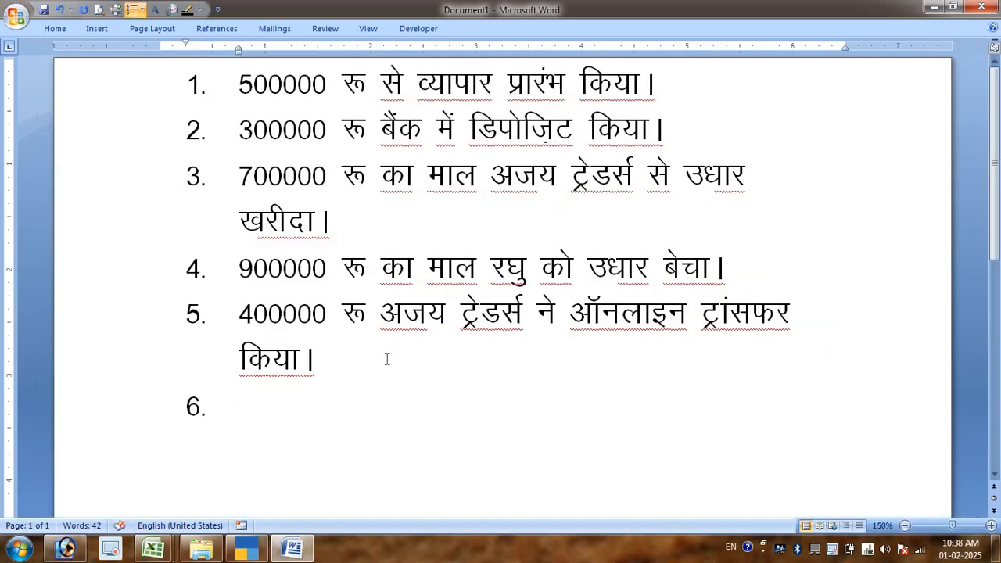
# - Switch to TallyPrime and open voucher entry for Rajan Cloth Store
pyautogui.hotkey('alt', 'Tab')
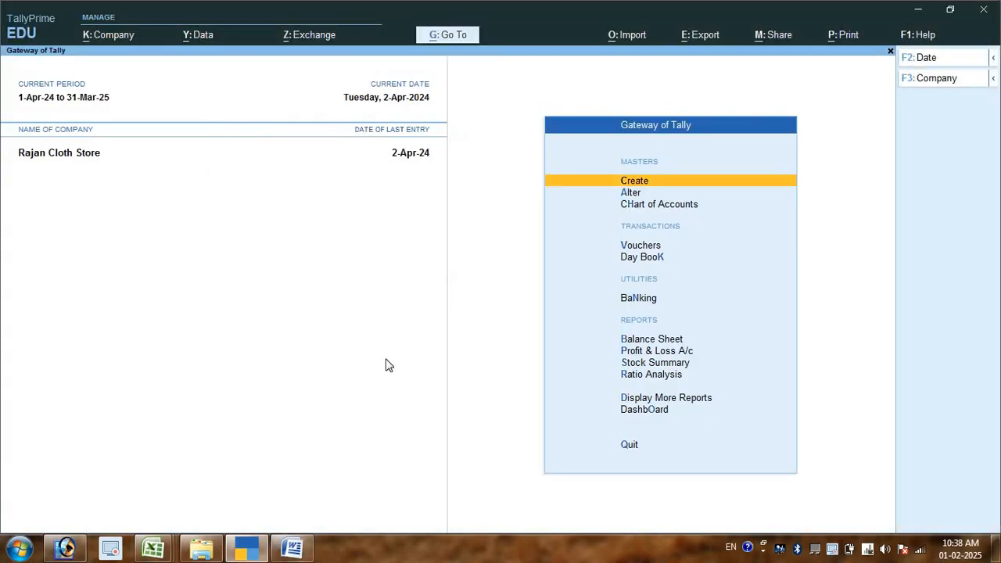
pyautogui.press('Down')
pyautogui.press('Down')
pyautogui.press('Down')
pyautogui.press('Return')
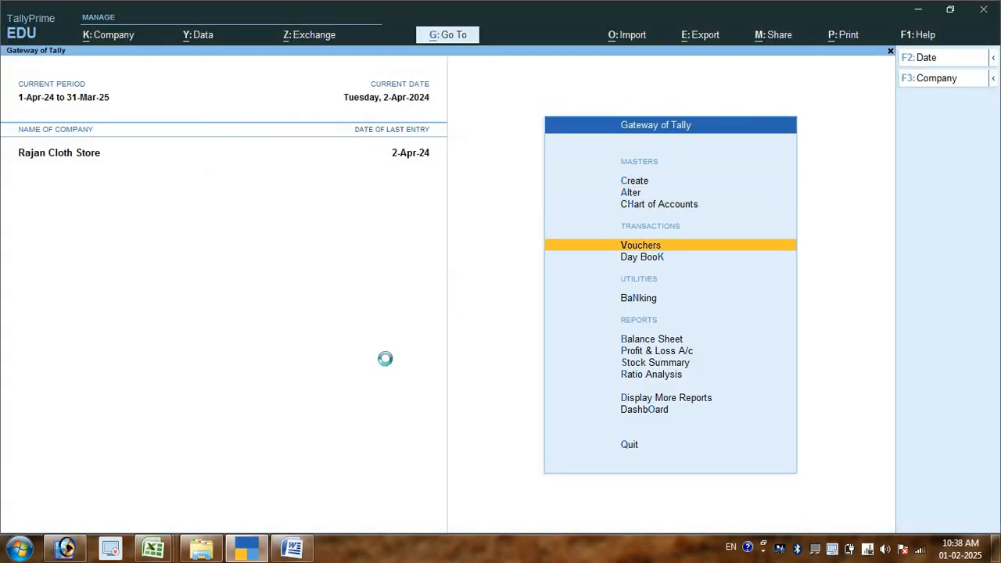
# - Return to Word and replace "ने" with "को" after "अजय ट्रेडर्स" in item 5, keeping a space before it
pyautogui.hotkey('alt', 'Tab')
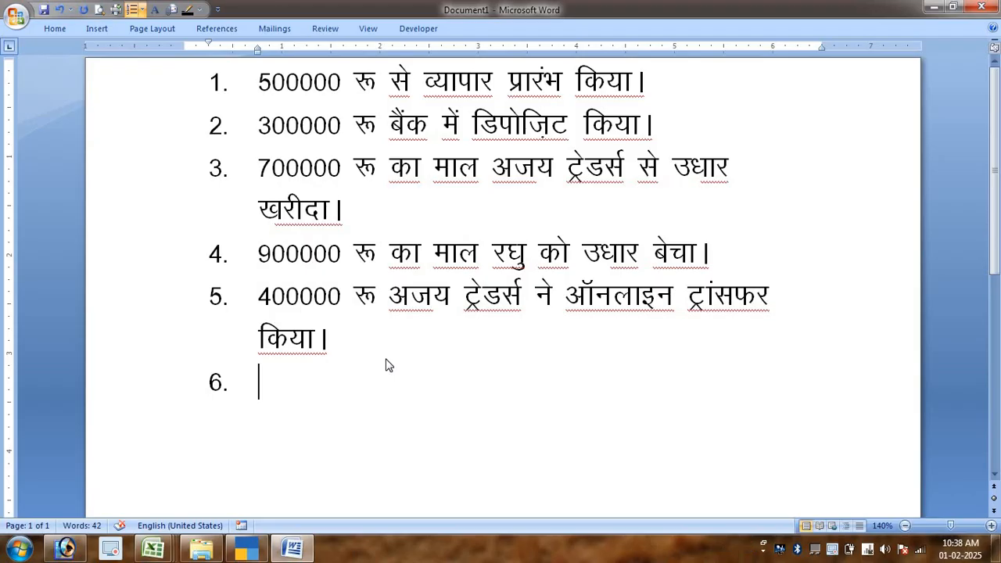
pyautogui.click(546, 299)
pyautogui.moveTo(545, 299); pyautogui.dragTo(528, 299)
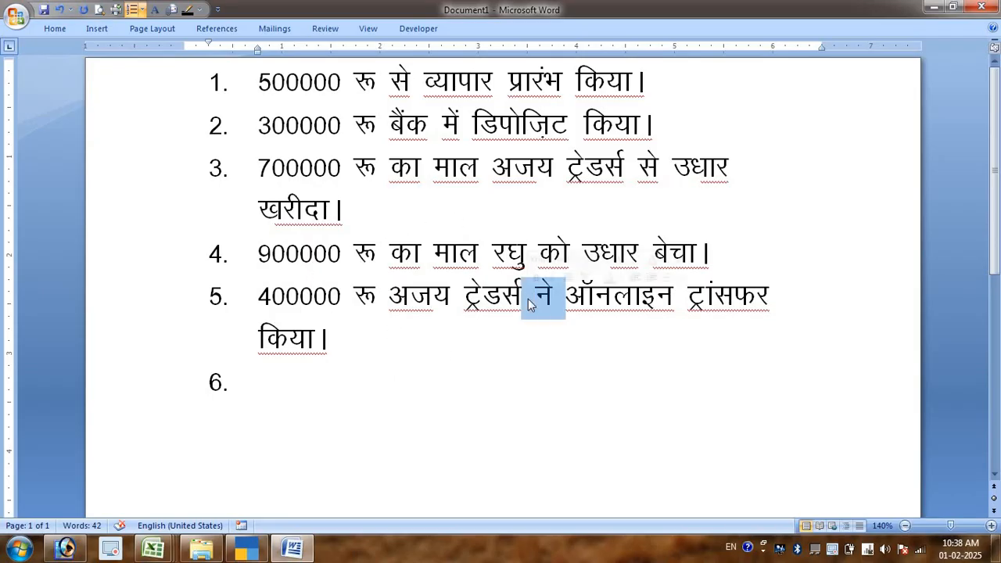
pyautogui.write('किया')
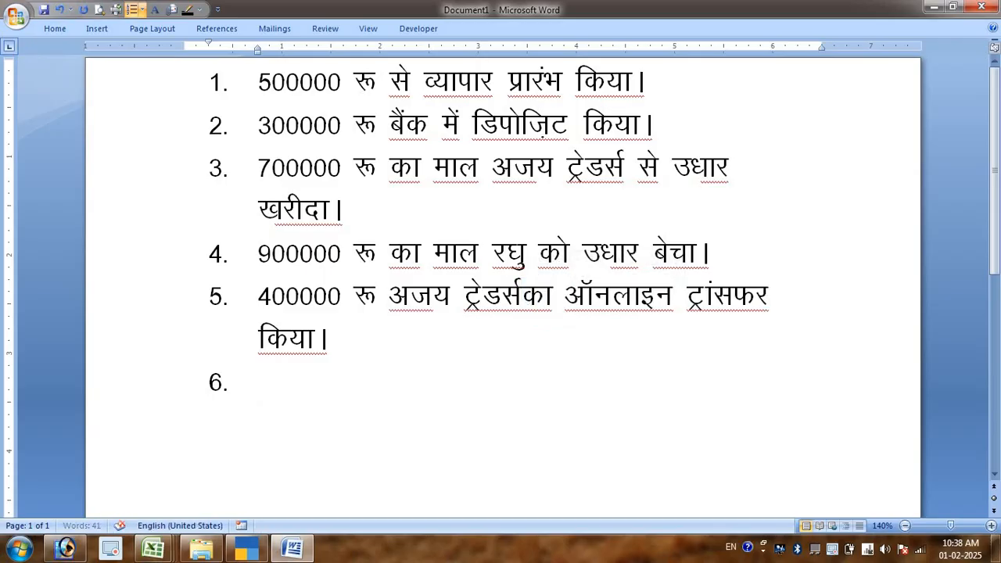
pyautogui.press('BackSpace')
pyautogui.write('ो')
pyautogui.click(522, 297)
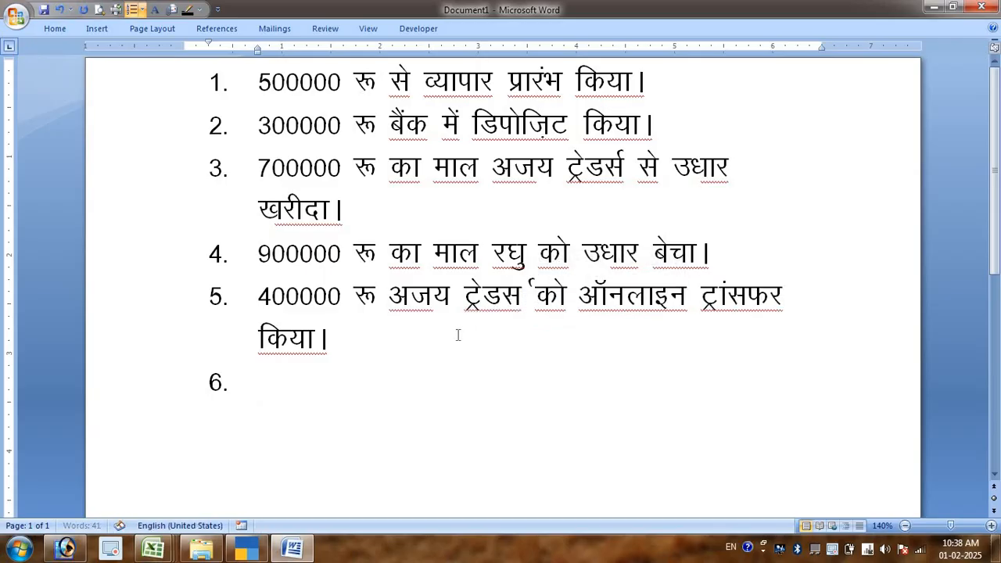
# - Append "Ref NO 124512" to the end of item 5, reset it to the default font and reduce its size
pyautogui.click(469, 336)
pyautogui.press('BackSpace')
pyautogui.write('किया। त्मि')
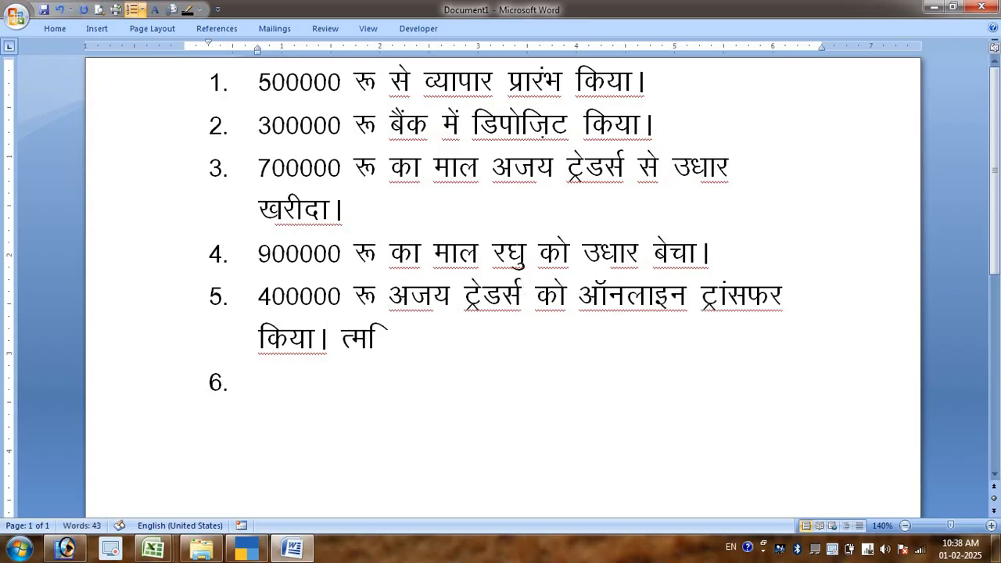
pyautogui.write(' छि८ 1')
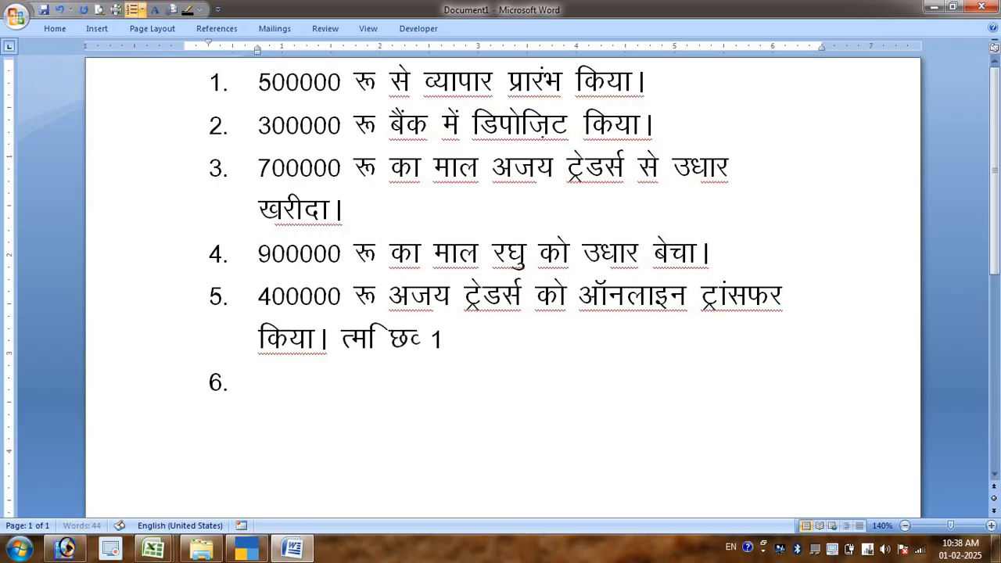
pyautogui.write('24512')
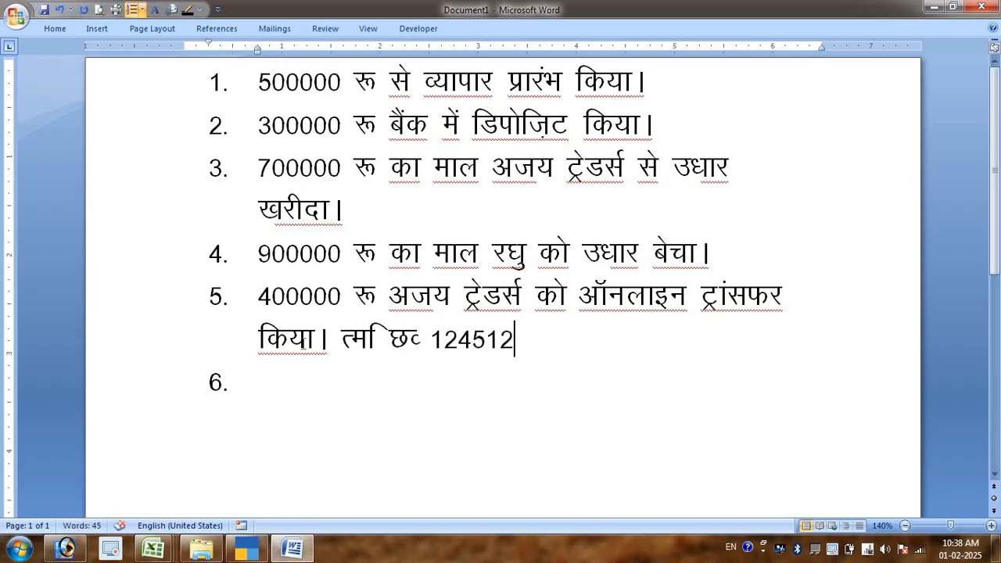
pyautogui.keyDown('shift'); pyautogui.click(345, 346); pyautogui.keyUp('shift')
pyautogui.hotkey('ctrl', 'space')
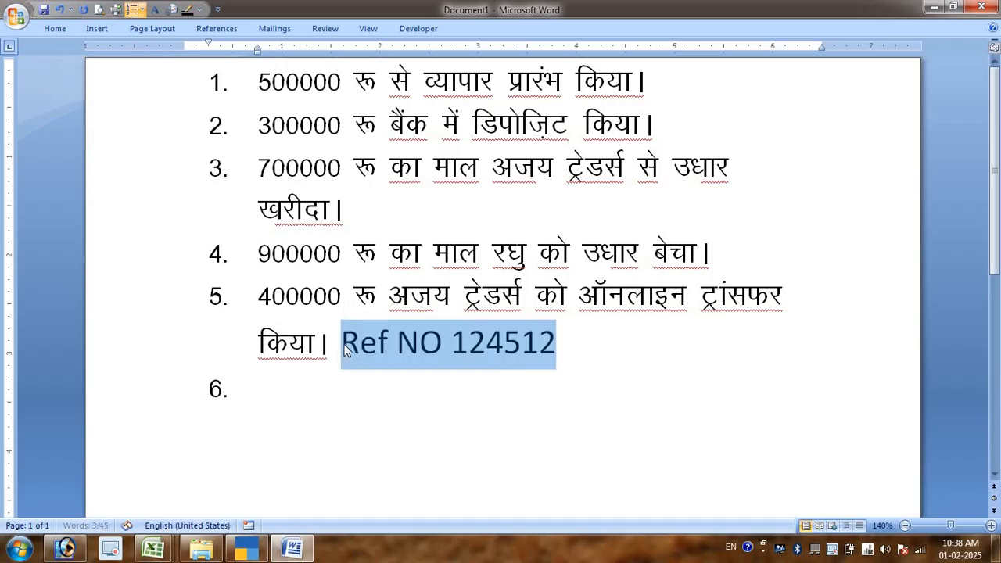
pyautogui.hotkey('ctrl', '[')
pyautogui.hotkey('ctrl', '[')
pyautogui.hotkey('ctrl', '[')
pyautogui.hotkey('ctrl', '[')
pyautogui.hotkey('ctrl', '[')
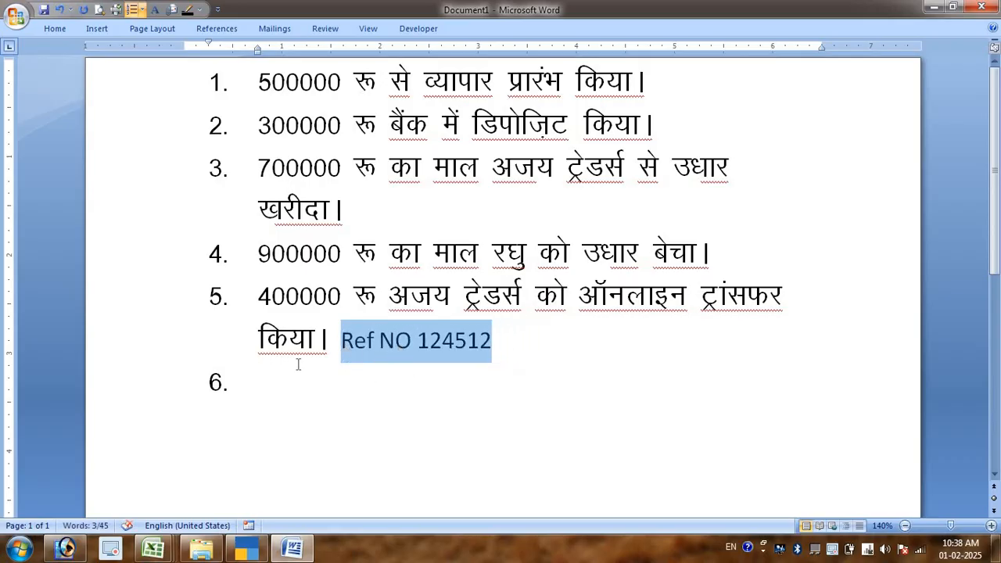
# - In TallyPrime, try a payment voucher debiting Ajay Traders A/c with 4,00,000.00 as Agst Ref 1
pyautogui.hotkey('alt', 'Tab')
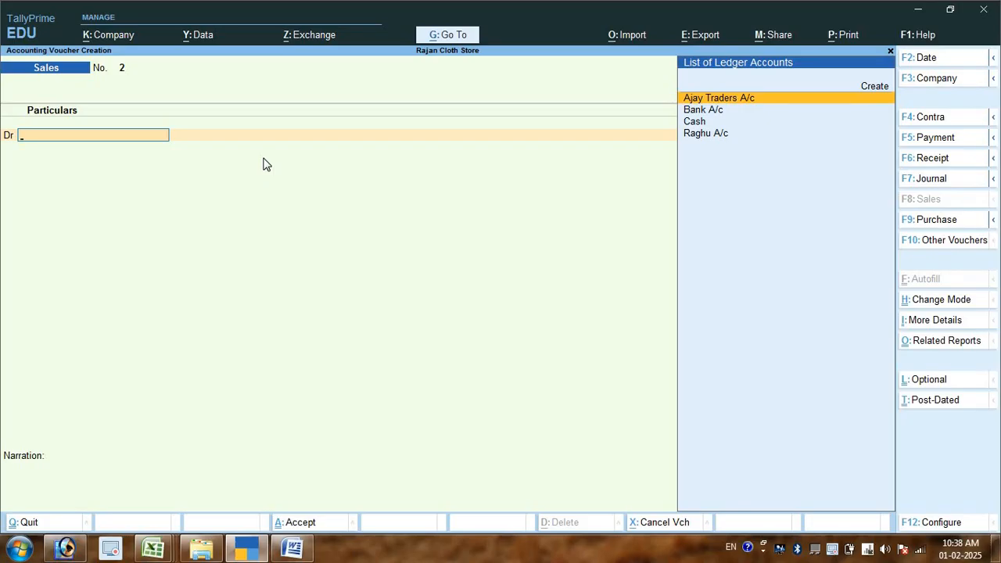
pyautogui.press('F5')
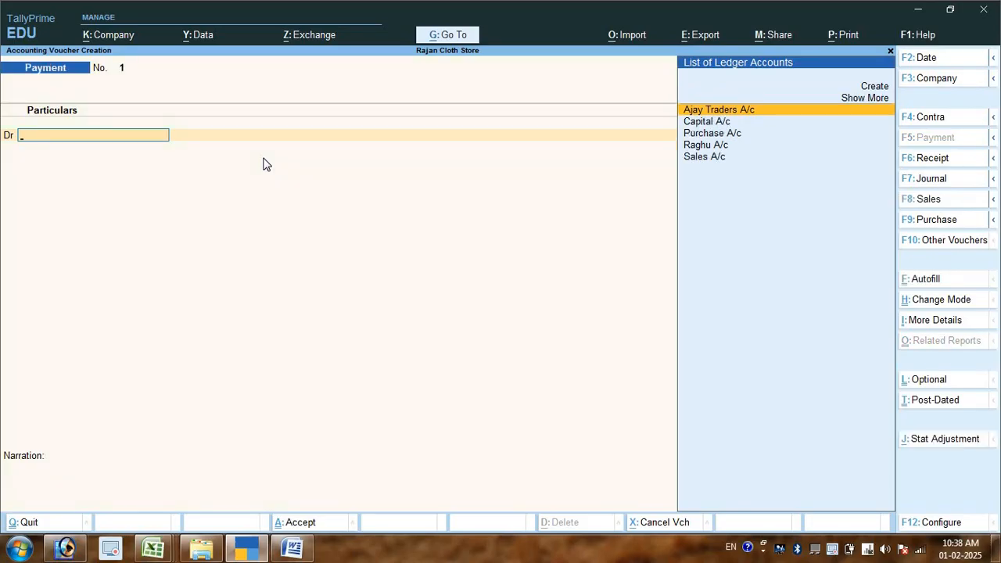
pyautogui.press('Return')
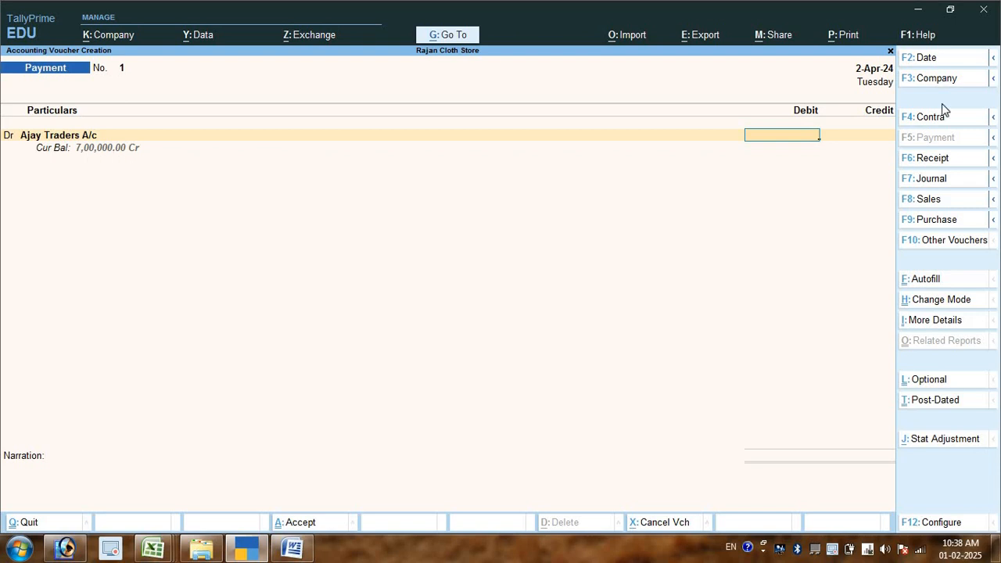
pyautogui.write('4,00,000')
pyautogui.press('Return')
# - Choose Bank A/c for the credit line, then discard the unsaved payment voucher and return to the Gateway of Tally
pyautogui.press('Return')
pyautogui.press('Return')
pyautogui.press('Return')
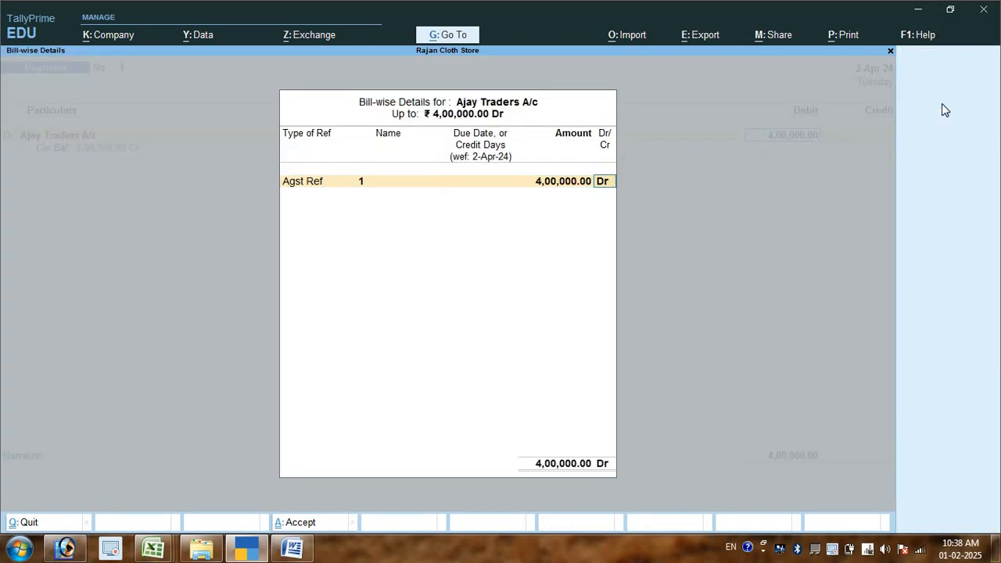
pyautogui.press('Return')
pyautogui.press('Down')
pyautogui.press('Return')
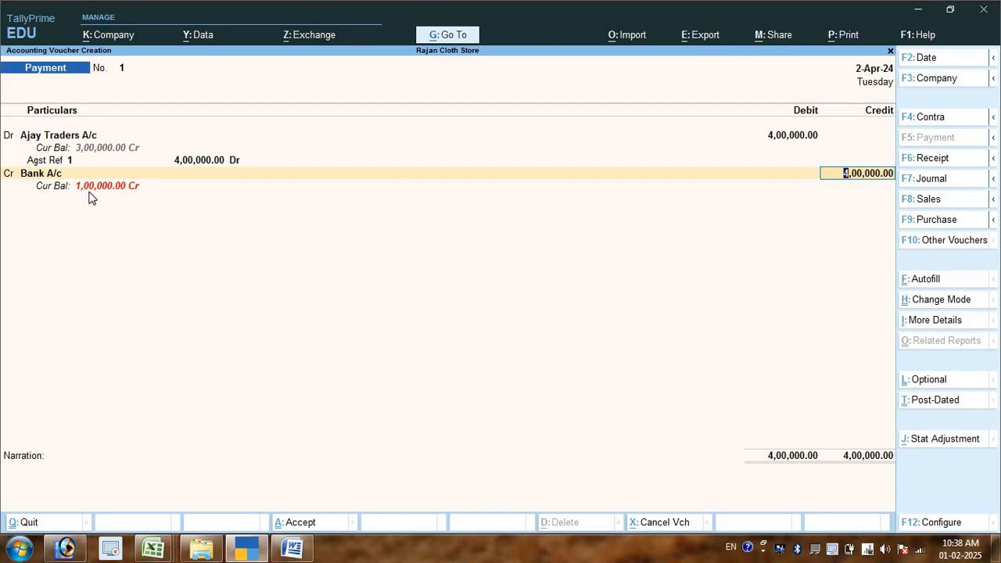
pyautogui.press('Escape')
pyautogui.press('Escape')
pyautogui.press('Escape')
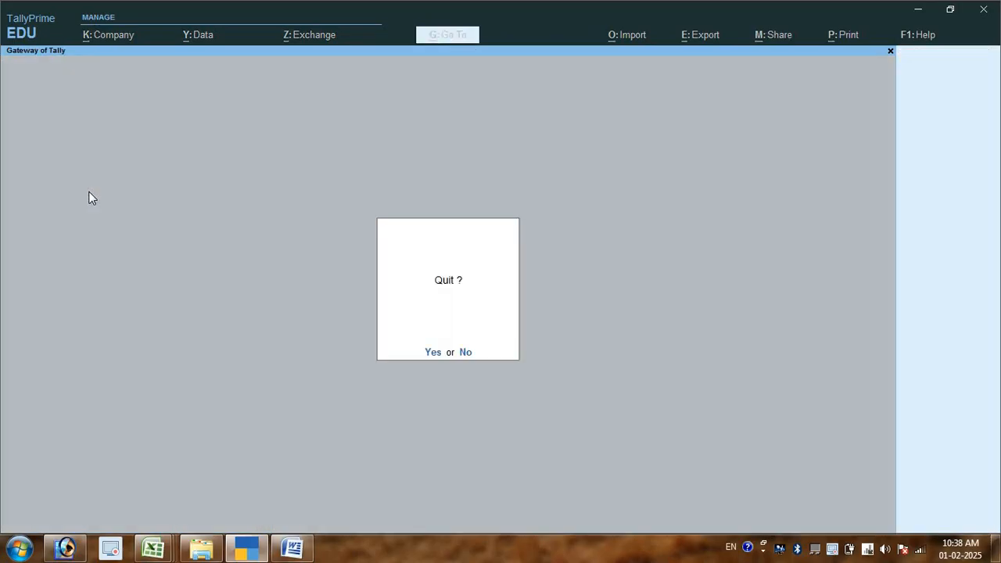
pyautogui.press('Escape')
# - Change the amount in item 5 of the Word list to 300000 and switch back to TallyPrime
pyautogui.hotkey('alt', 'Tab')
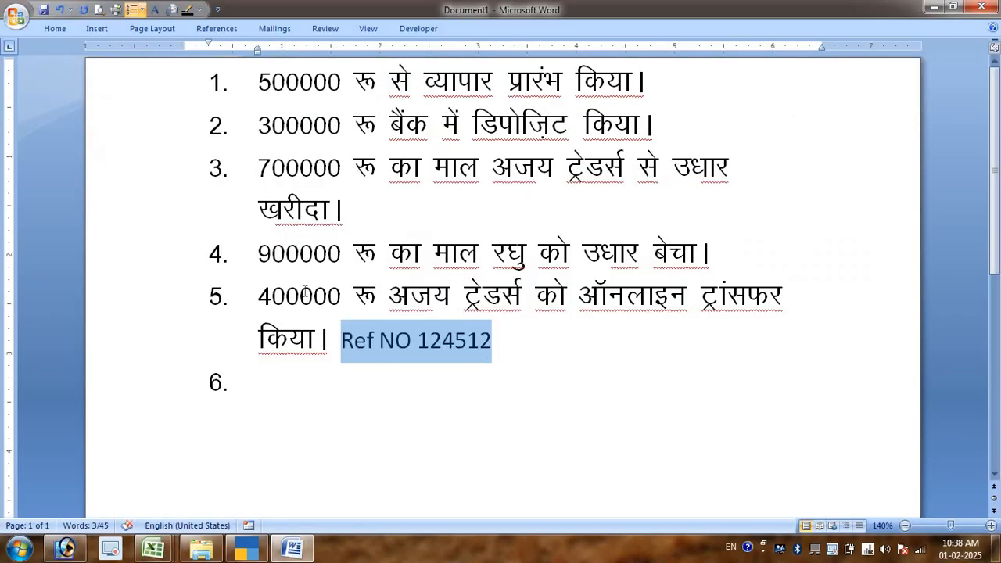
pyautogui.click(287, 295)
pyautogui.moveTo(271, 297); pyautogui.dragTo(257, 302)
pyautogui.write('3')
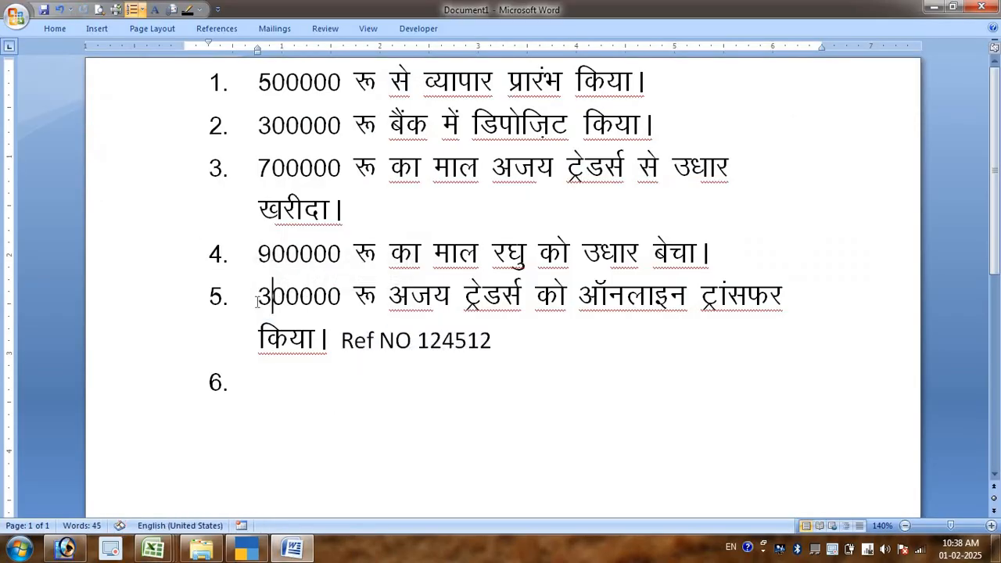
pyautogui.hotkey('alt', 'Tab')
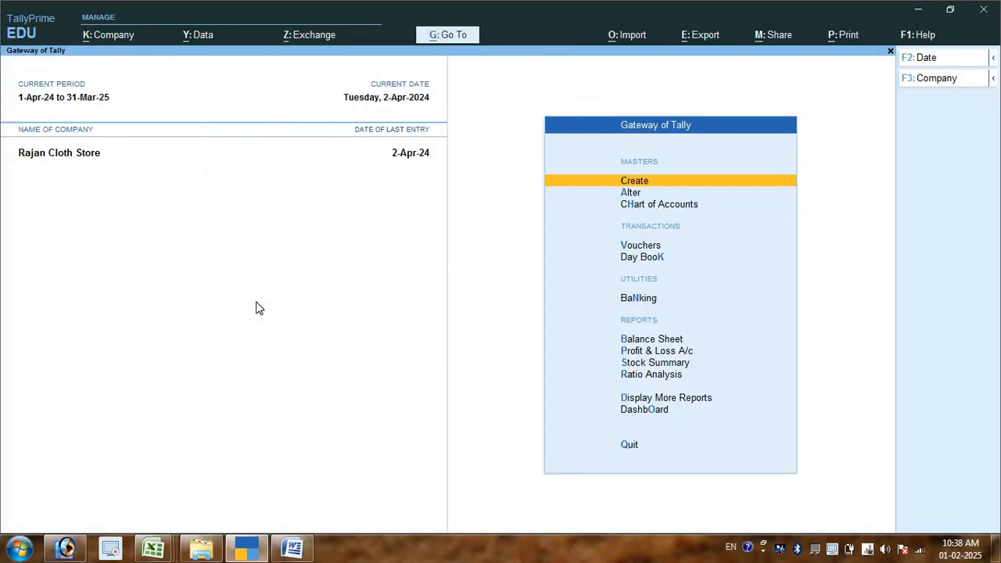
# - Start a payment voucher debiting Ajay Traders A/c with 3,00,000.00, allocated as Agst Ref to pending bill 1
pyautogui.press('v')
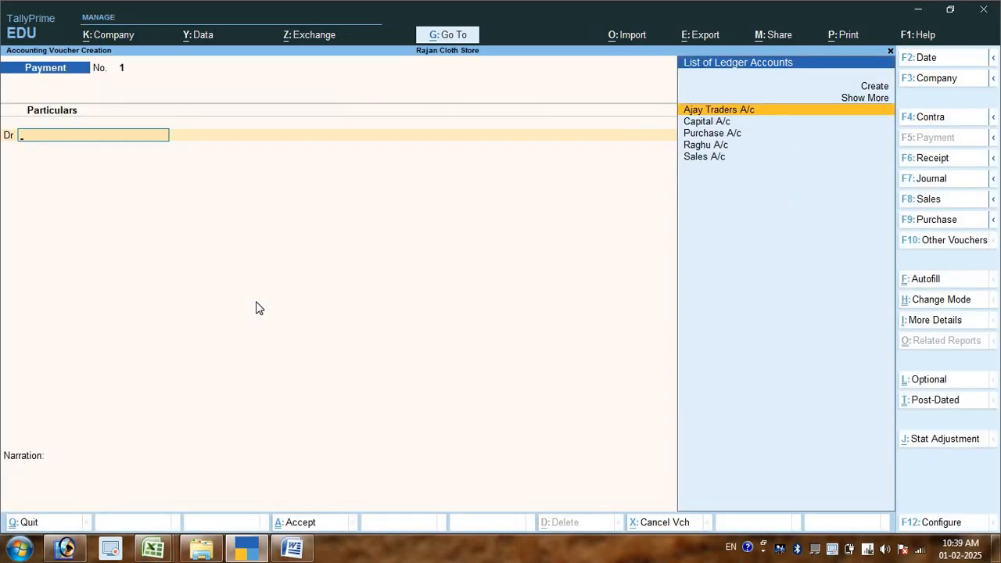
pyautogui.press('Return')
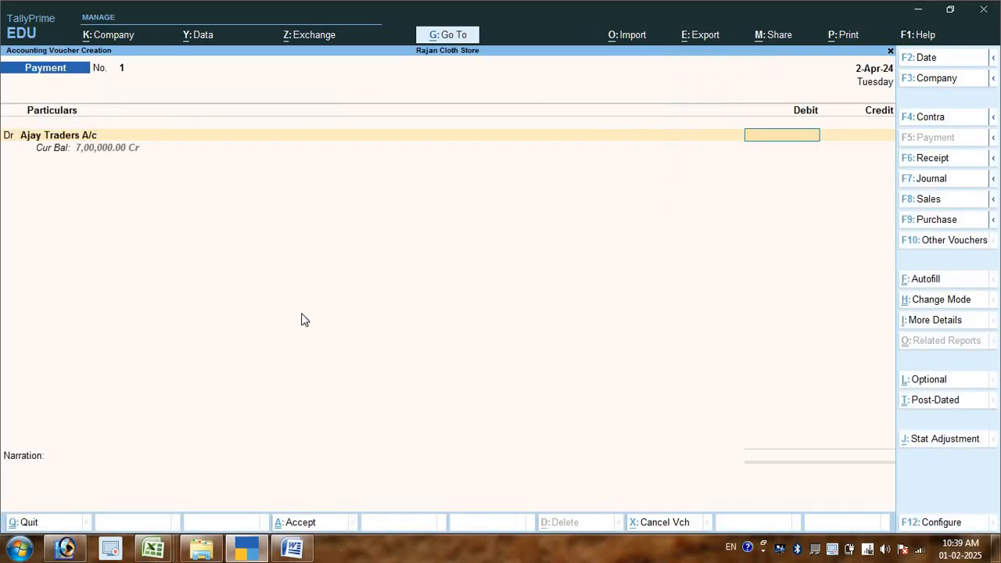
pyautogui.write('3000')
pyautogui.press('Return')
pyautogui.press('Return')
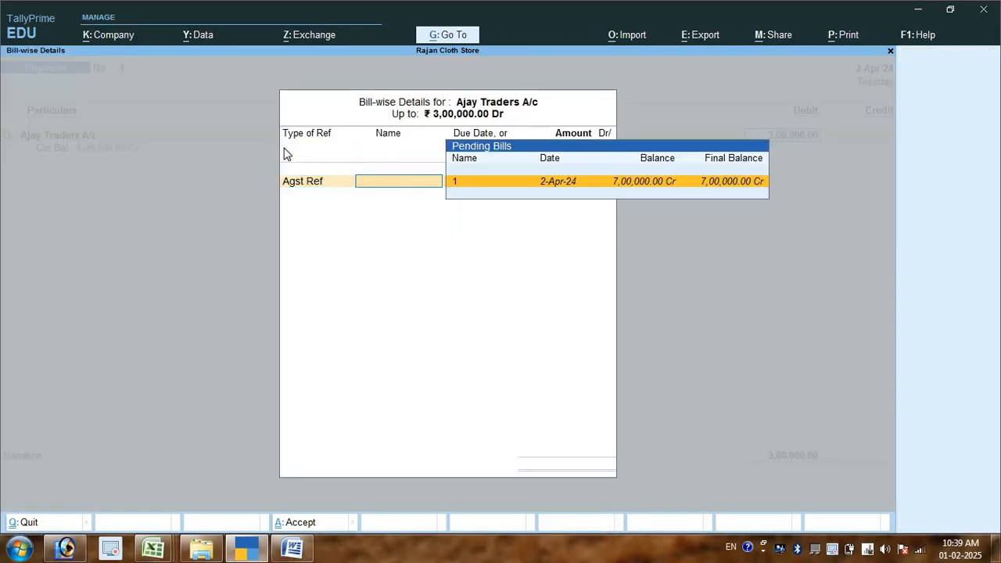
pyautogui.press('Return')
pyautogui.press('Return')
pyautogui.press('Return')
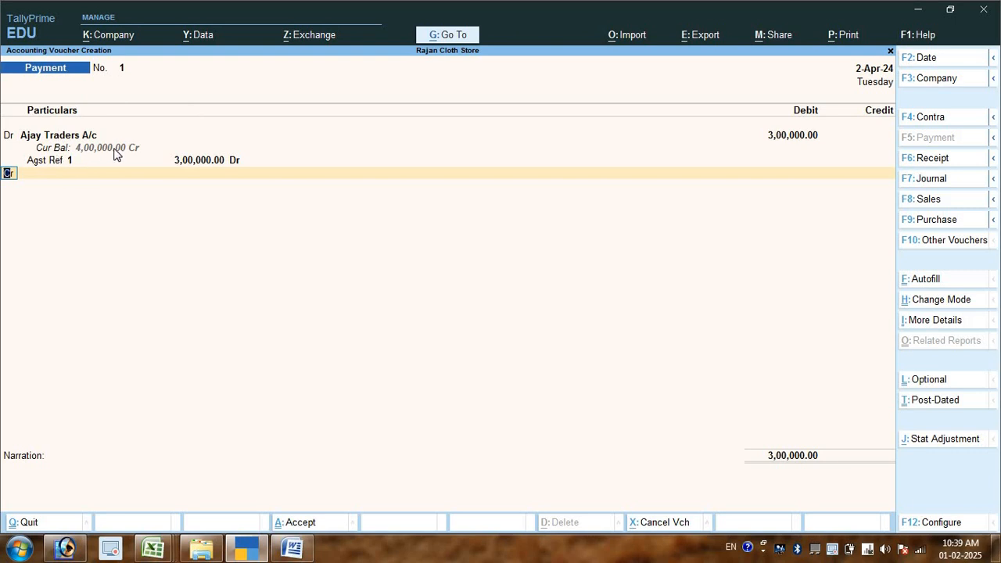
# - Credit Bank A/c with 3,00,000.00 in the payment voucher
pyautogui.press('Return')
pyautogui.press('Down')
pyautogui.press('Down')
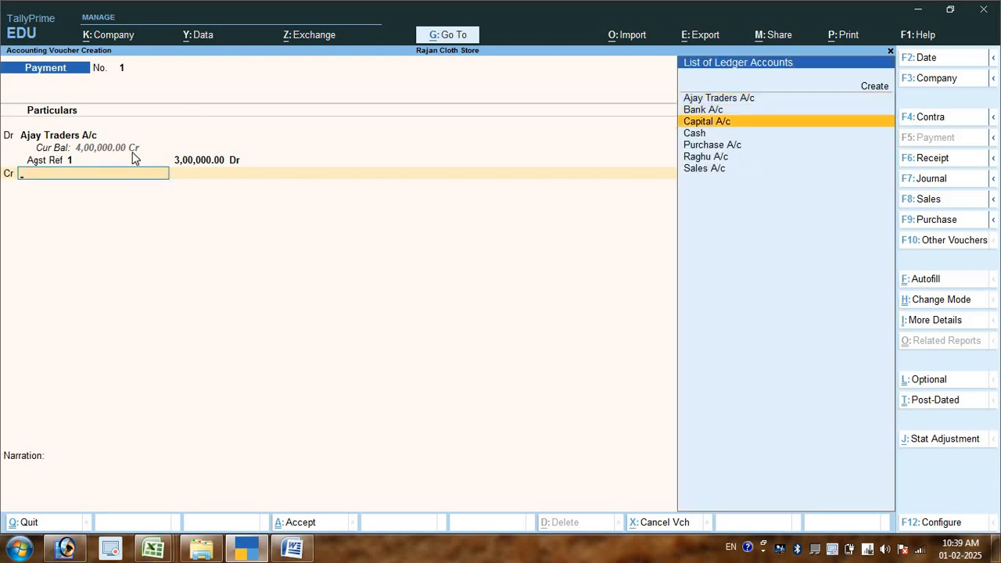
pyautogui.press('Up')
pyautogui.press('Return')
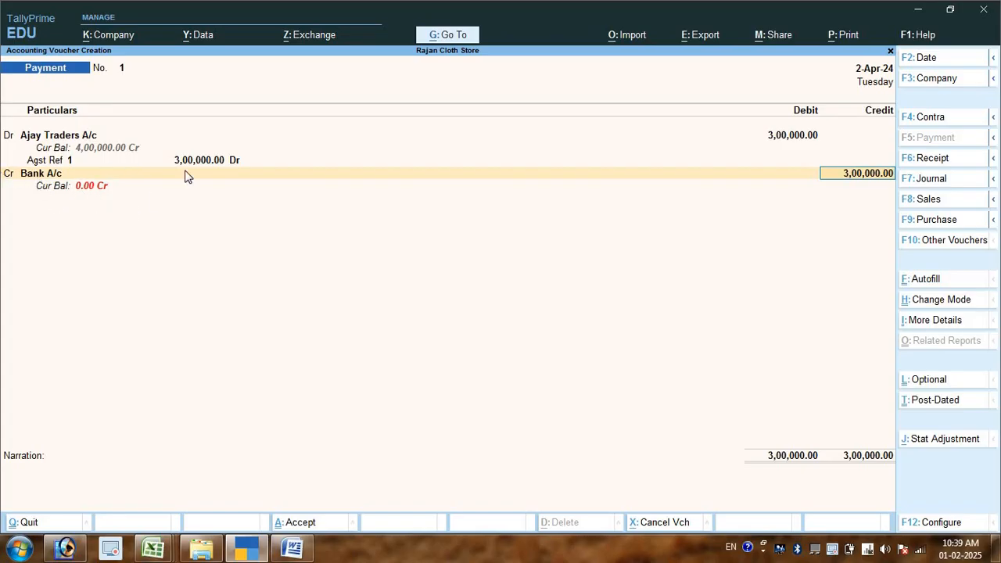
pyautogui.press('Return')
pyautogui.press('Return')
pyautogui.press('Return')
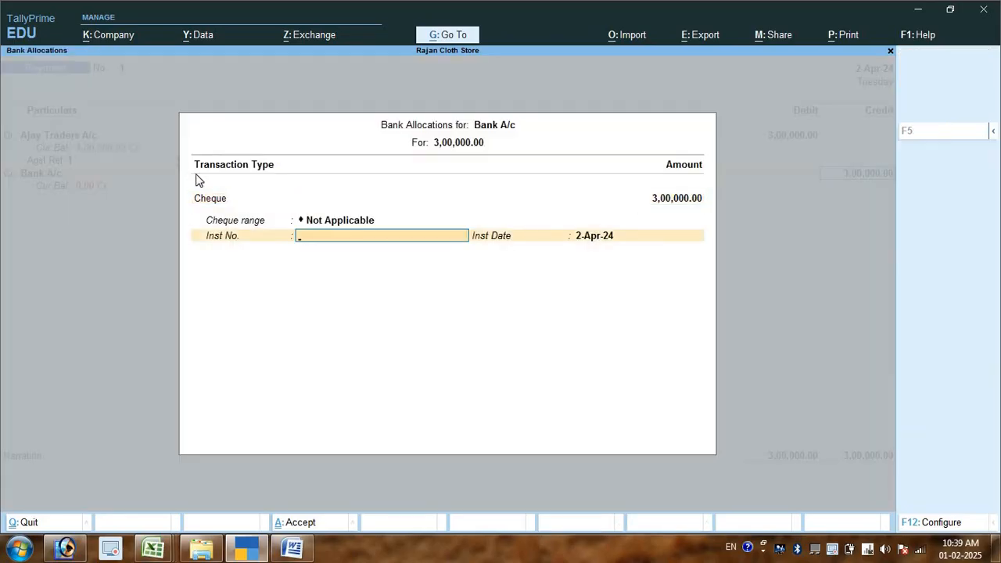
# - Set the transaction type in the Bank A/c allocation to e-Fund Transfer for the full amount
pyautogui.press('BackSpace')
pyautogui.press('BackSpace')
pyautogui.press('BackSpace')
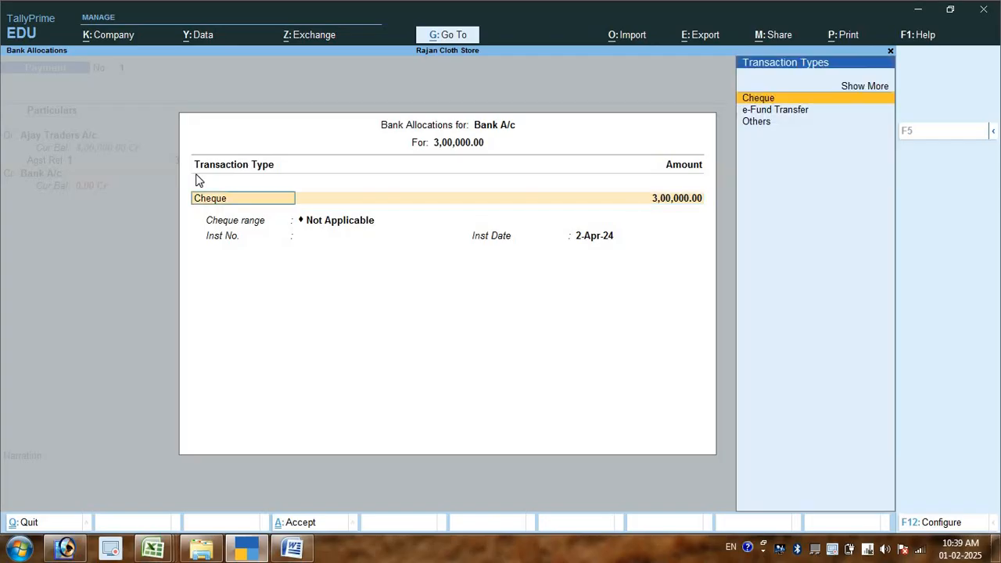
pyautogui.press('Down')
pyautogui.press('Return')
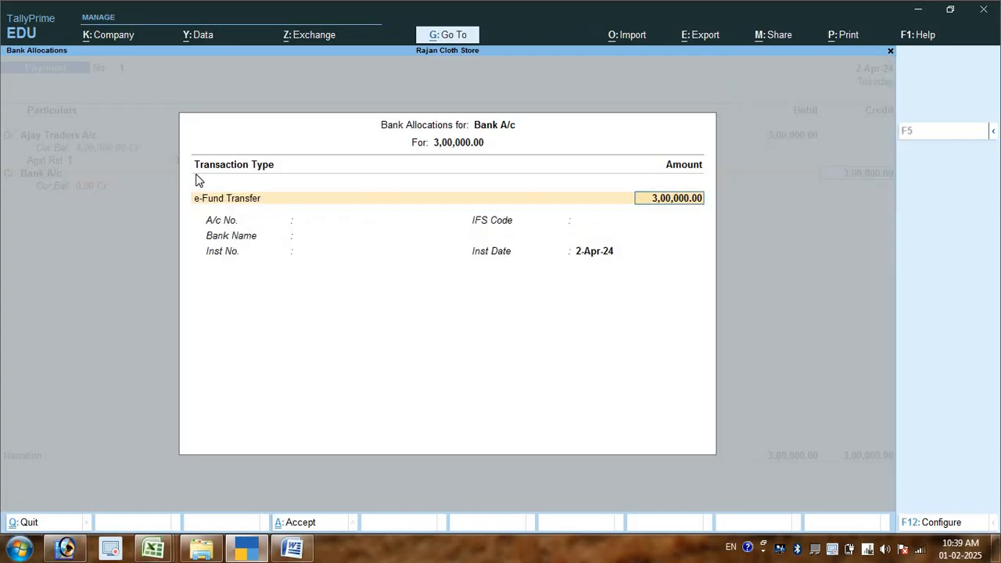
pyautogui.press('Return')
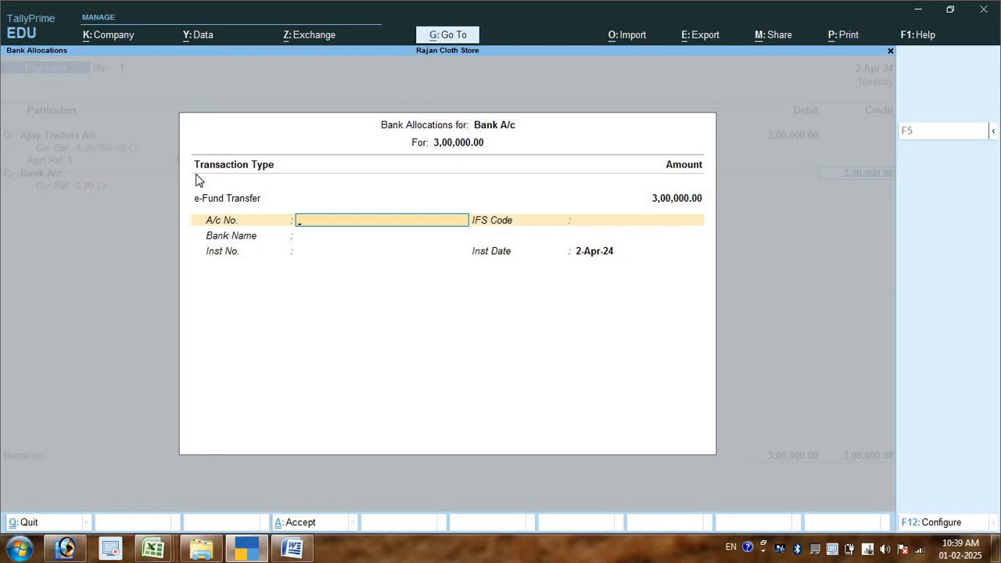
# - Enter the payee's bank account number, leave the IFS code blank and set the bank name to Not Applicable
pyautogui.press('Return')
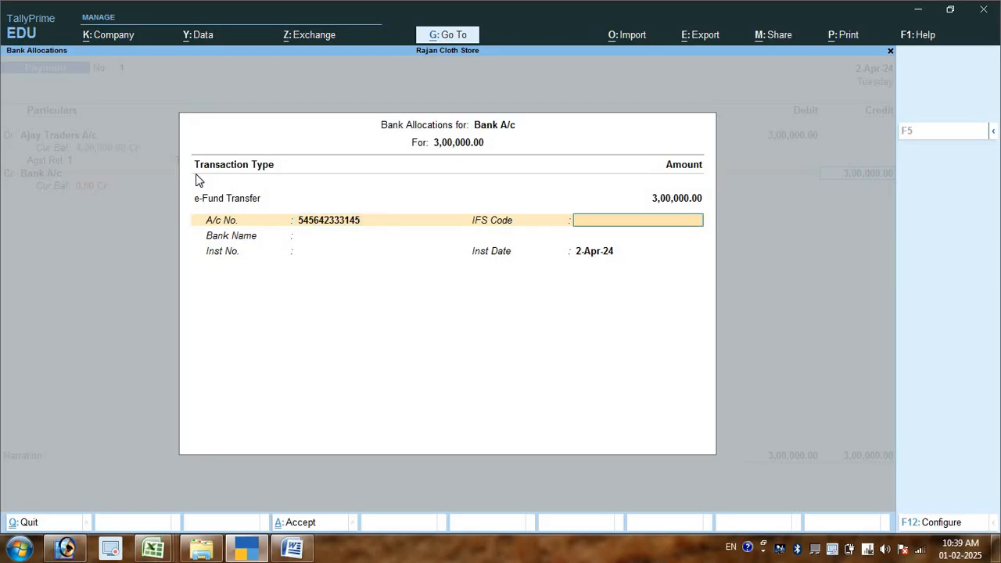
pyautogui.press('Return')
pyautogui.write('a')
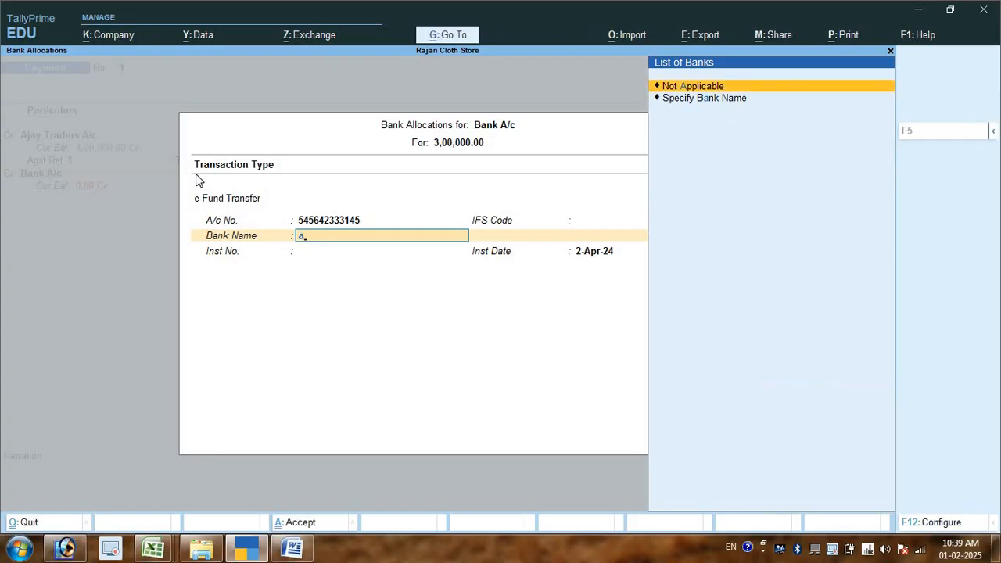
pyautogui.press('BackSpace')
pyautogui.press('Return')
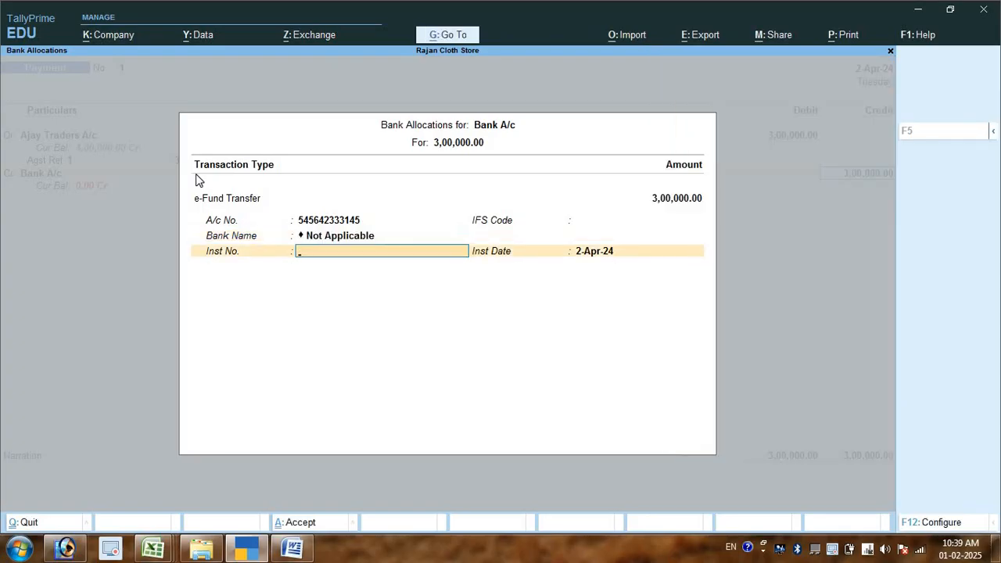
# - Enter reference number 124512 as the instrument number and accept the payment voucher without a narration
pyautogui.write('Ref NO 124512')
pyautogui.press('Return')
pyautogui.press('Return')
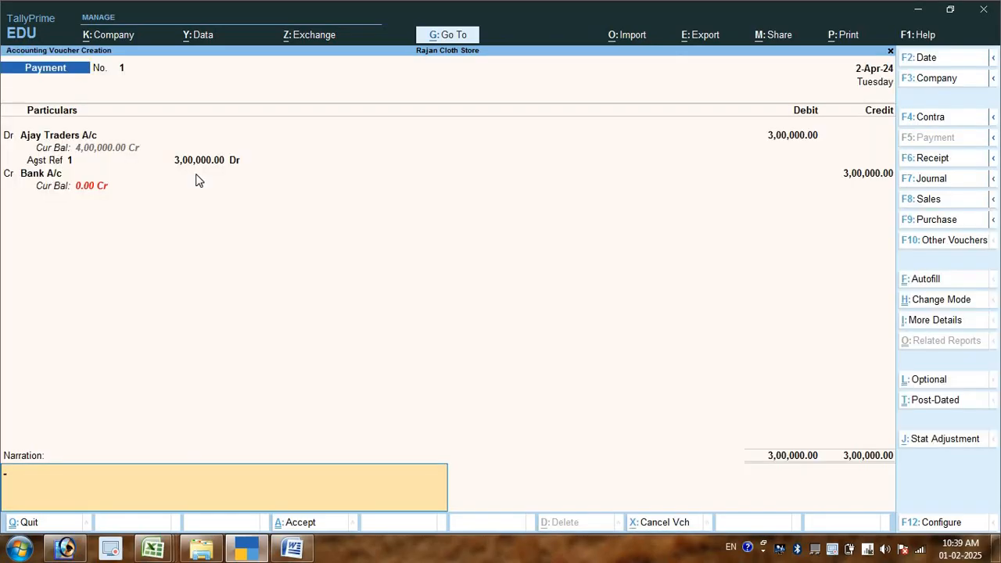
pyautogui.press('Return')
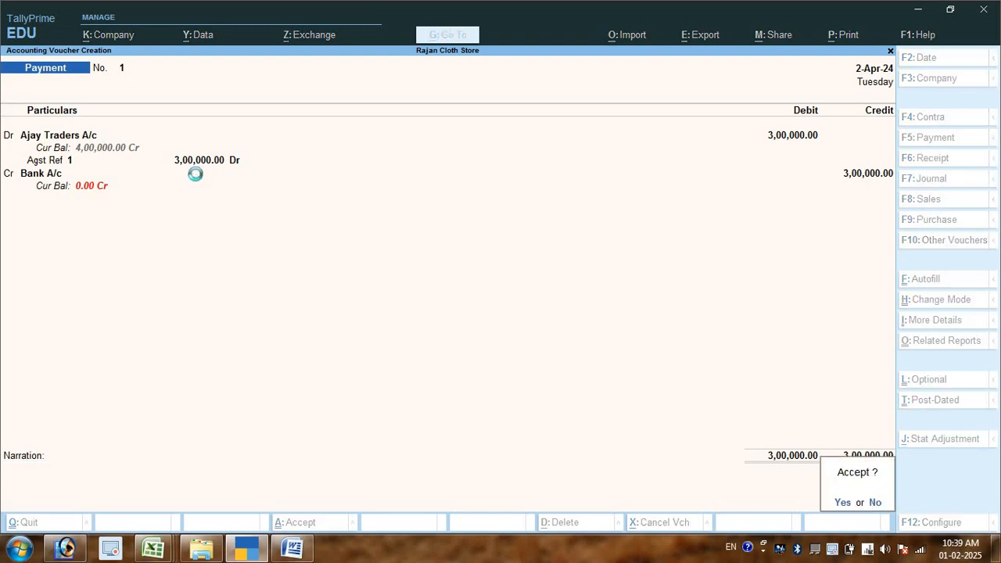
pyautogui.press('Return')
# - Check the transaction list in Word, return to the Gateway of Tally and open the Balance Sheet
pyautogui.hotkey('alt', 'Tab')
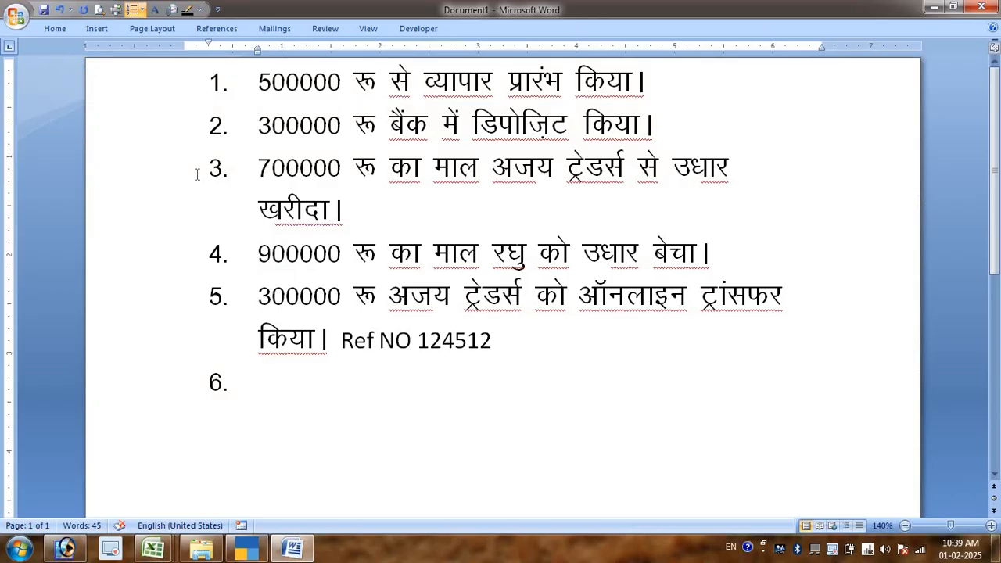
pyautogui.hotkey('alt', 'Tab')
pyautogui.press('Escape')
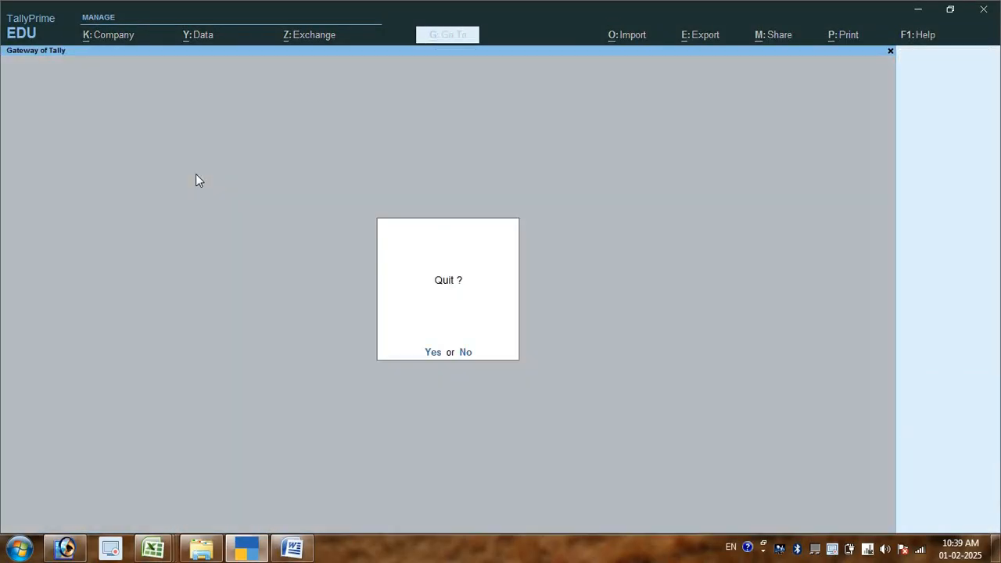
pyautogui.press('y')
pyautogui.press('Down')
pyautogui.press('Down')
pyautogui.press('Down')
pyautogui.press('Down')
pyautogui.press('Down')
pyautogui.press('Down')
pyautogui.press('Down')
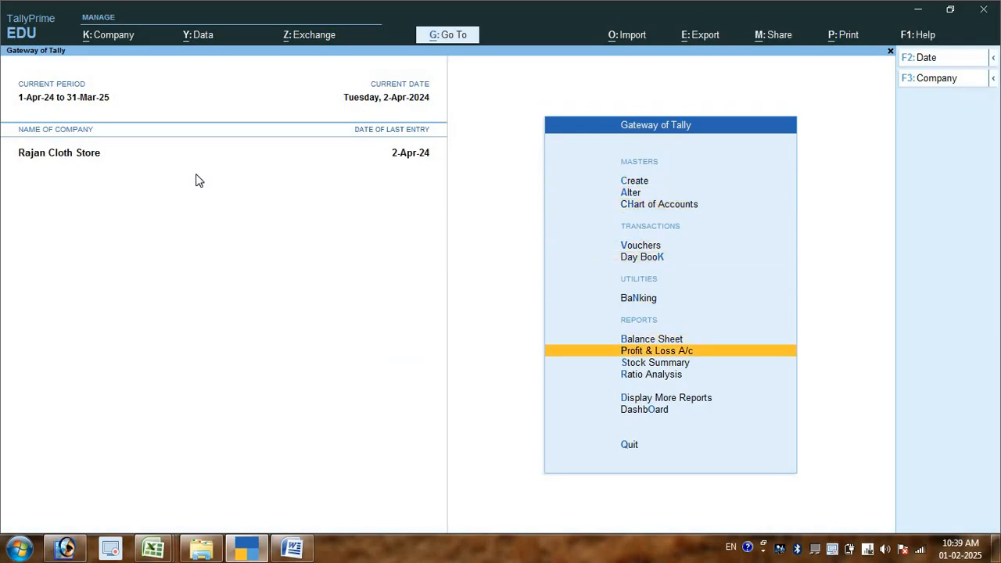
pyautogui.press('Up')
pyautogui.press('Return')
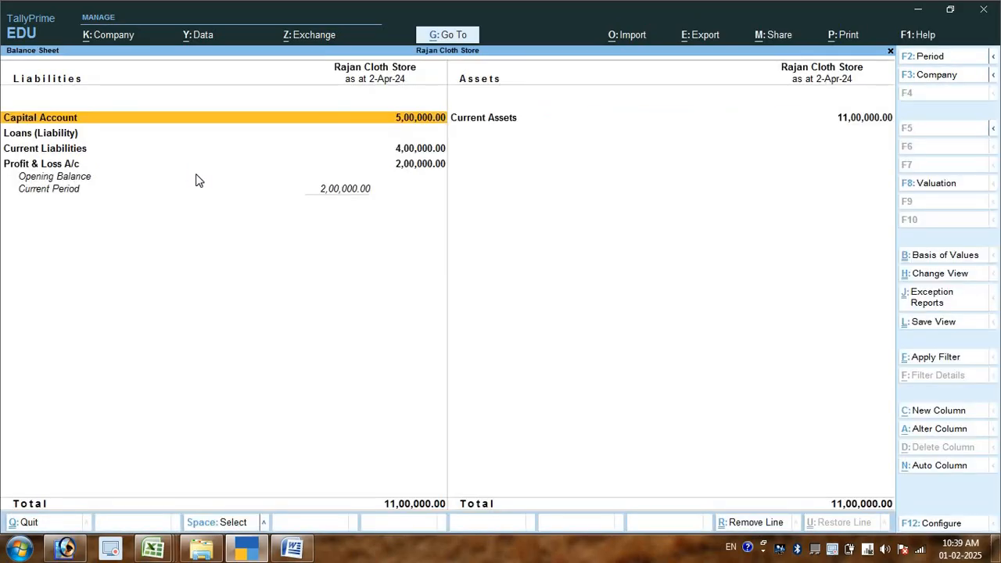
# - Review the liabilities in the Balance Sheet and open the group summary for Current Assets
pyautogui.press('Down')
pyautogui.press('Down')
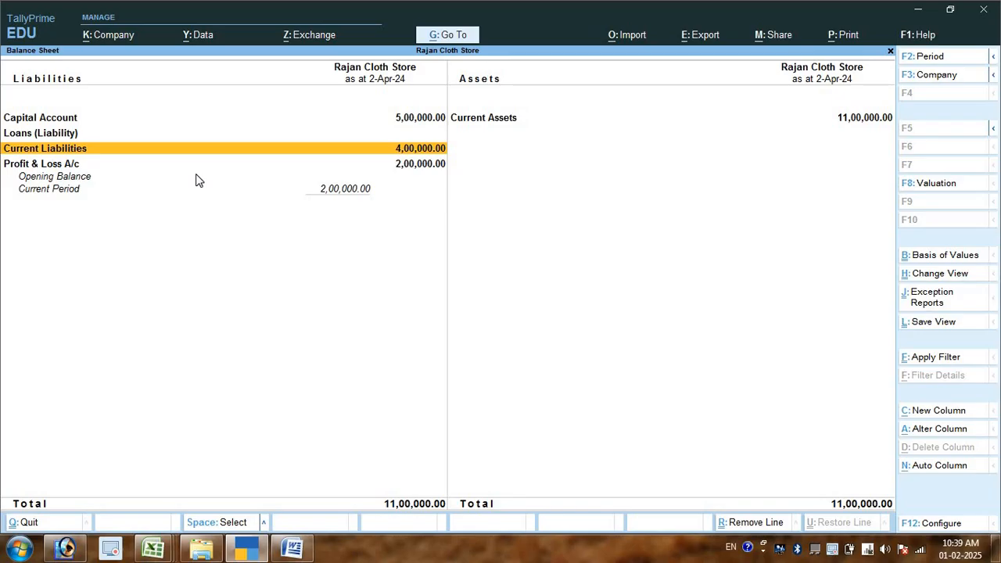
pyautogui.press('Down')
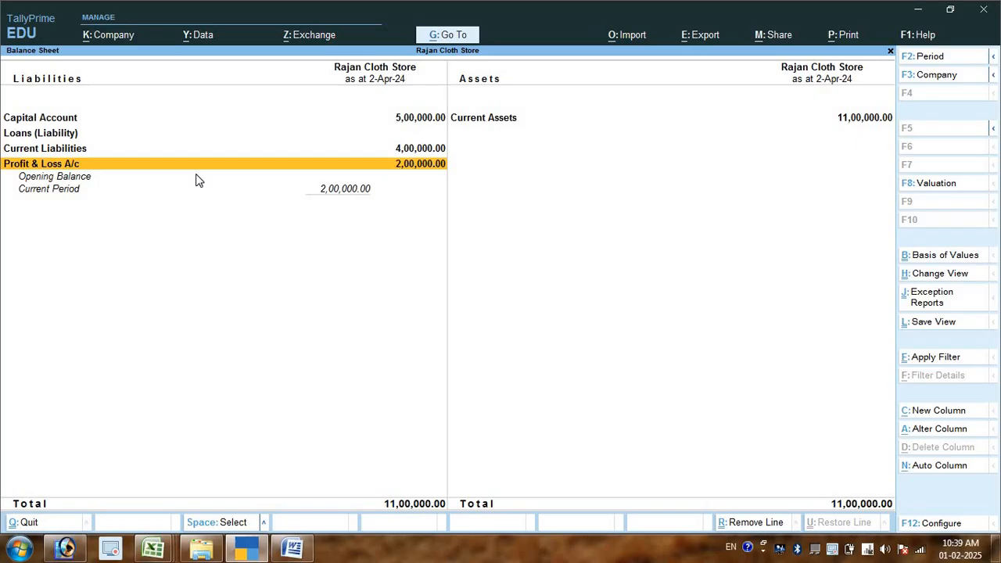
pyautogui.press('Up')
pyautogui.press('Up')
pyautogui.press('Right')
pyautogui.press('Return')
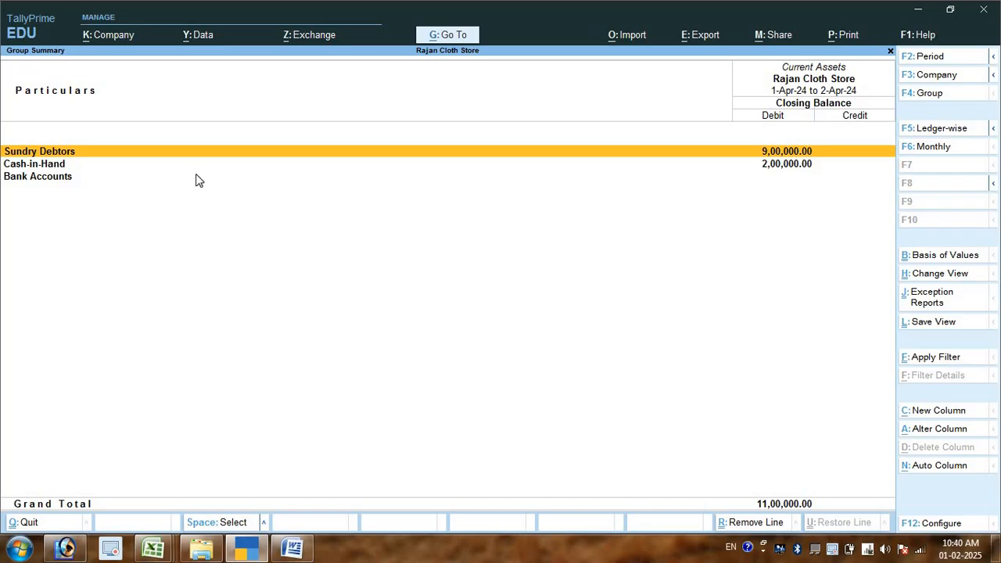
# - Close the Current Assets summary and reopen the Balance Sheet from the Gateway of Tally
pyautogui.press('Escape')
pyautogui.press('Escape')
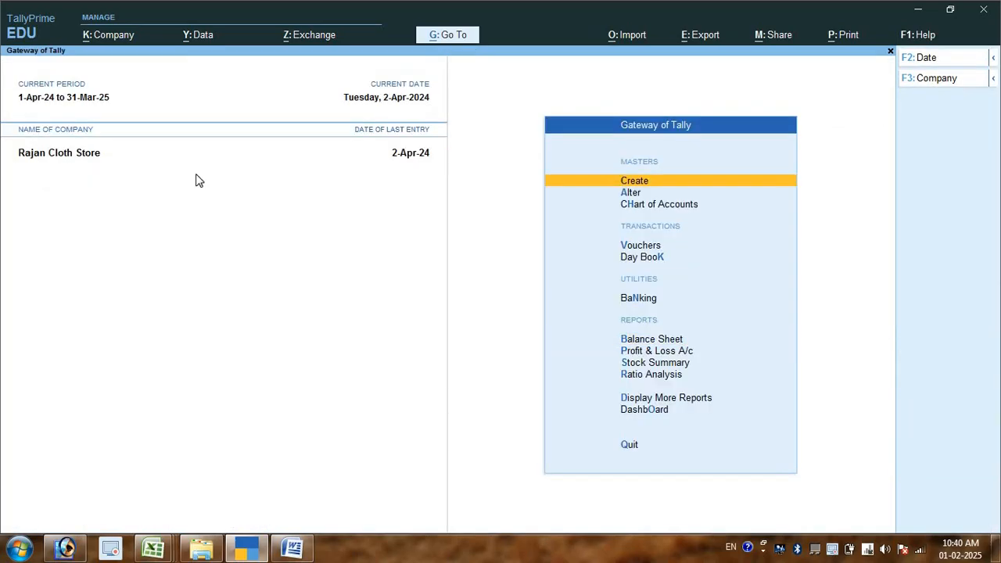
pyautogui.press('Down')
pyautogui.press('Down')
pyautogui.press('Down')
pyautogui.press('Down')
pyautogui.press('Down')
pyautogui.press('Down')
pyautogui.press('Down')
pyautogui.press('Up')
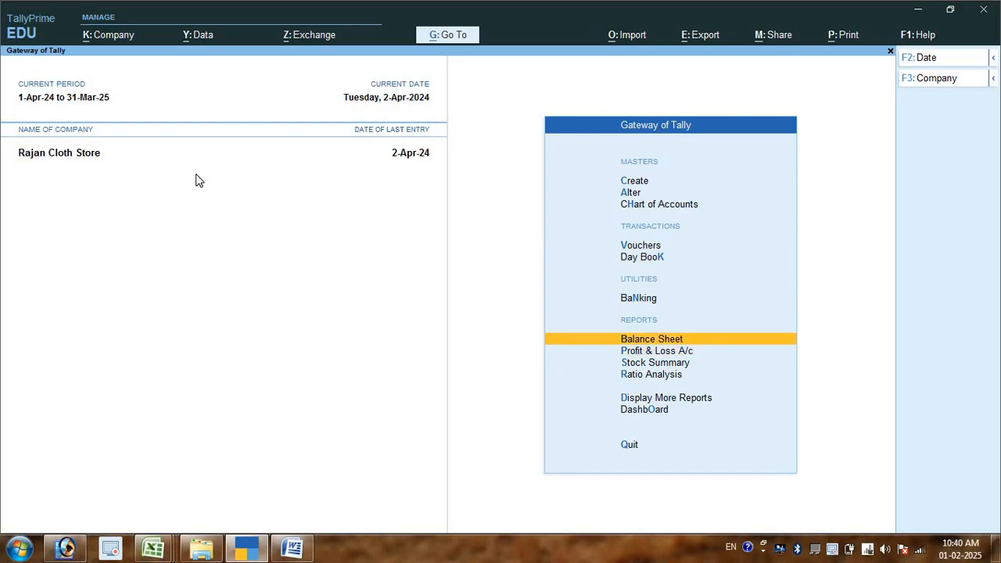
pyautogui.press('Return')
# - Go over to the Current Assets side and expand the Balance Sheet to its detailed view
pyautogui.press('Down')
pyautogui.press('Down')
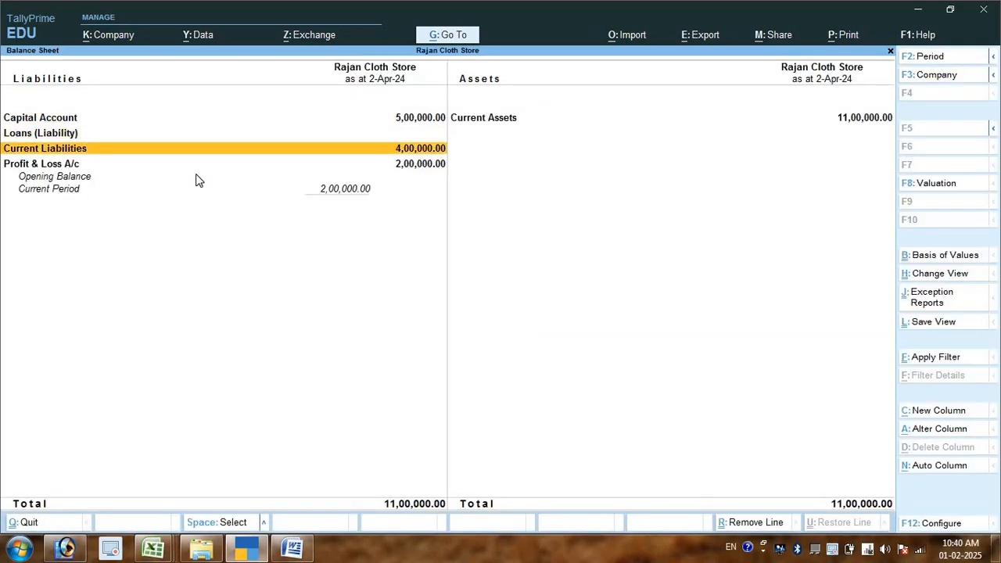
pyautogui.press('Up')
pyautogui.press('Up')
pyautogui.press('Right')
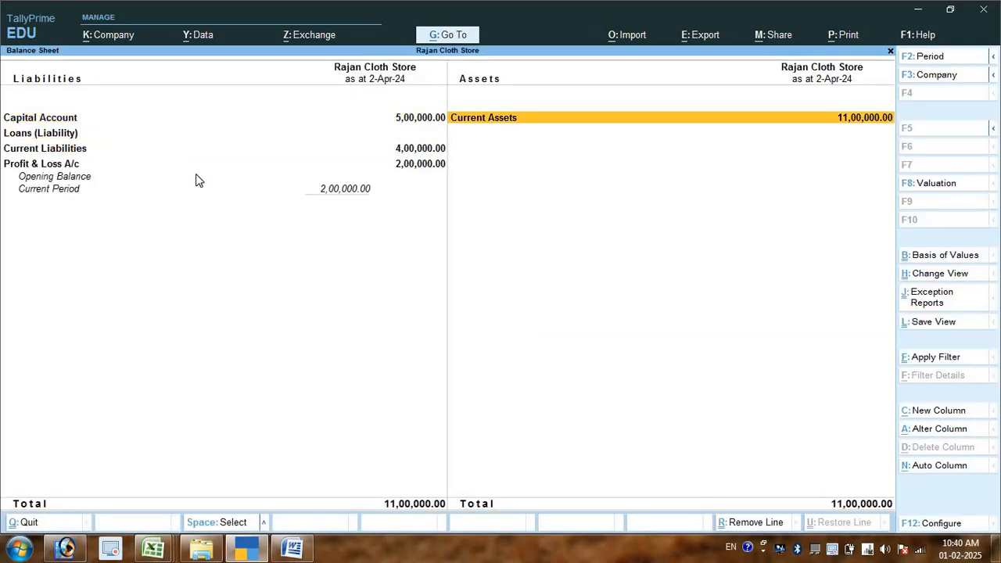
pyautogui.press('alt')
pyautogui.hotkey('alt', 'F5')
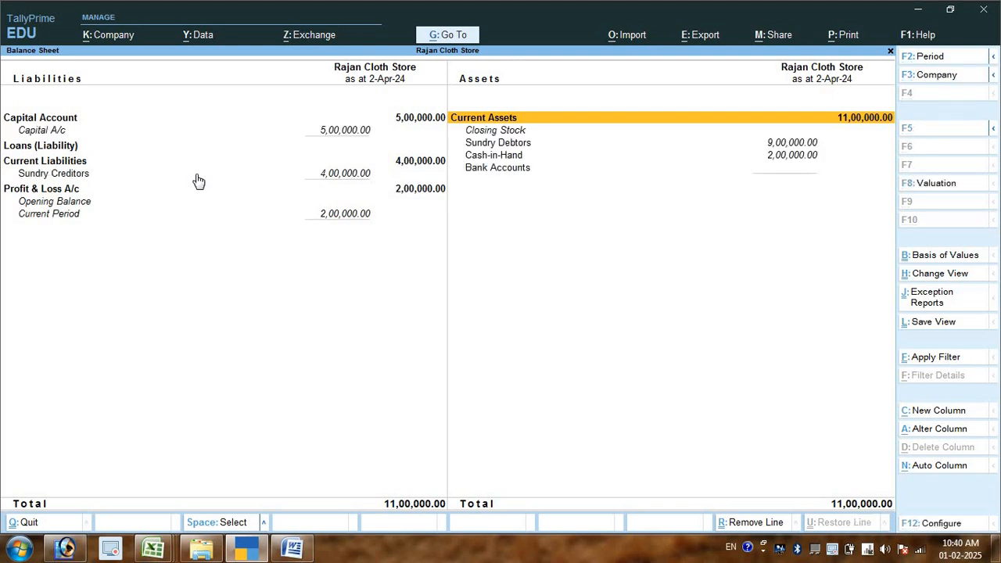
# - Examine the Cash-in-Hand and Bank Accounts lines under Current Assets in the detailed Balance Sheet
pyautogui.press('Down')
pyautogui.press('Down')
pyautogui.press('Down')
pyautogui.press('Down')
pyautogui.press('Up')
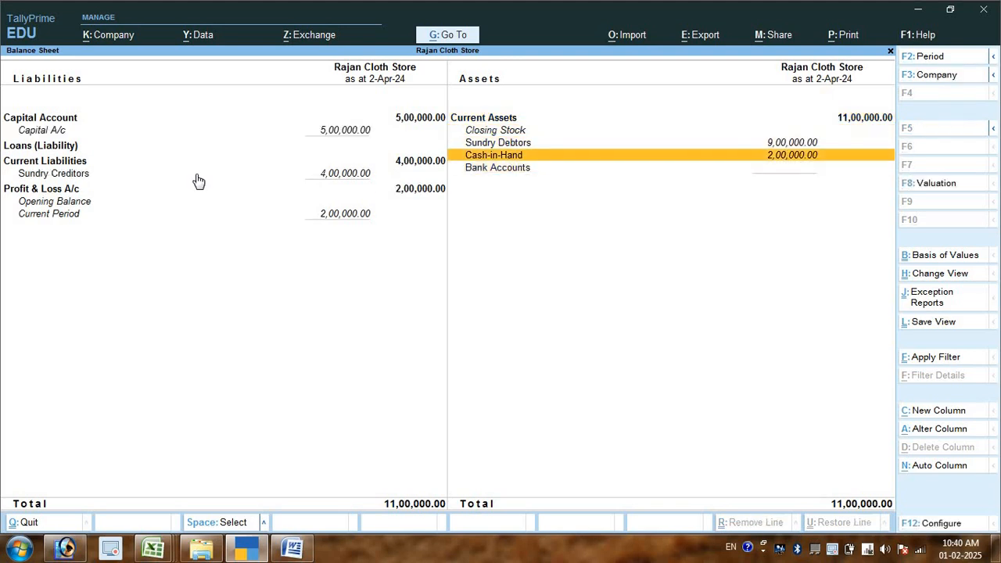
pyautogui.press('Down')
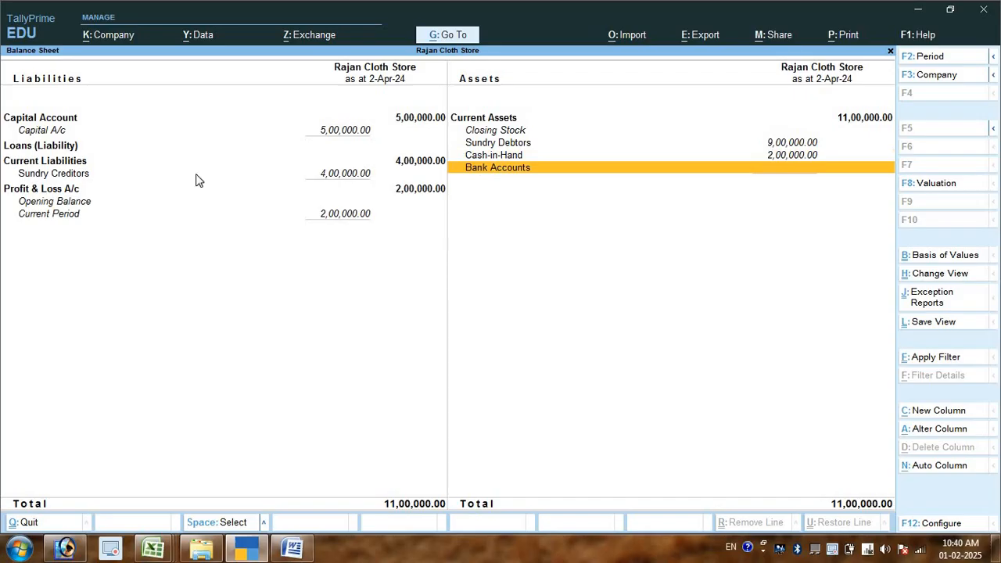
# - Close the Balance Sheet and switch back to the transaction list in Word
pyautogui.press('Escape')
pyautogui.press('Escape')
pyautogui.press('Escape')
pyautogui.hotkey('alt', 'Tab')
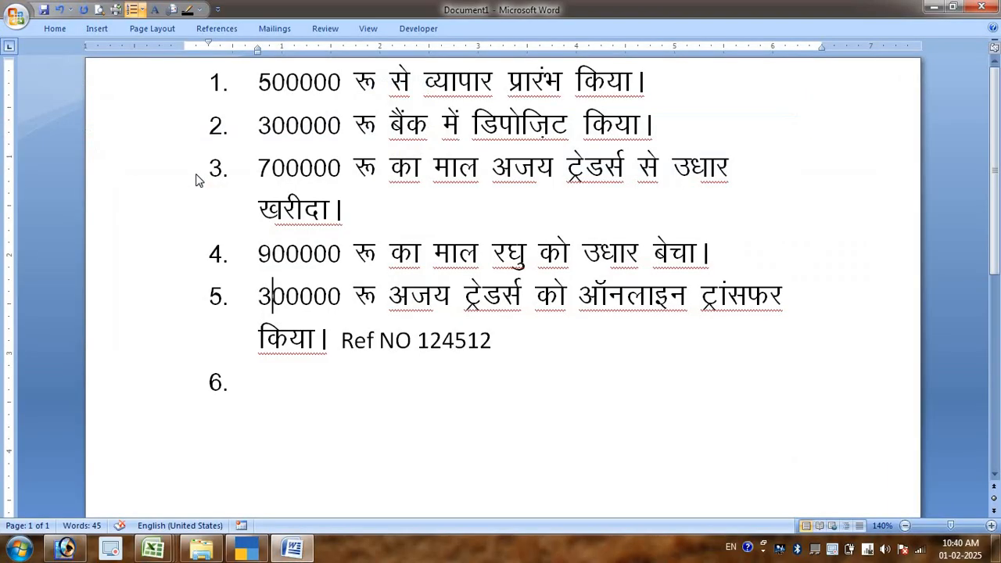
# - Begin the sixth transaction in the list with the debtor's name, followed by "से 900000 रू"
pyautogui.click(599, 255)
pyautogui.click(299, 256)
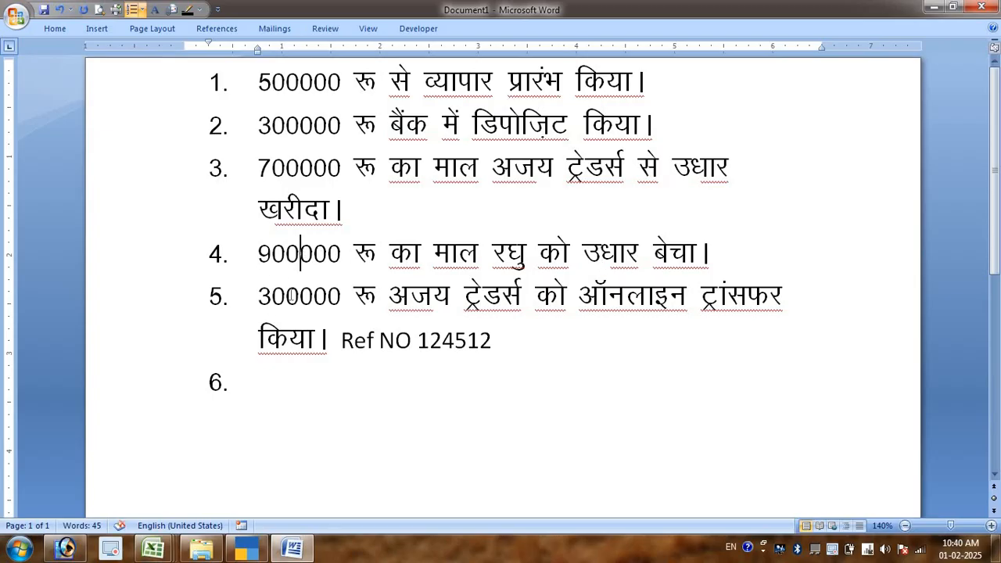
pyautogui.click(288, 384)
pyautogui.write('रघु')
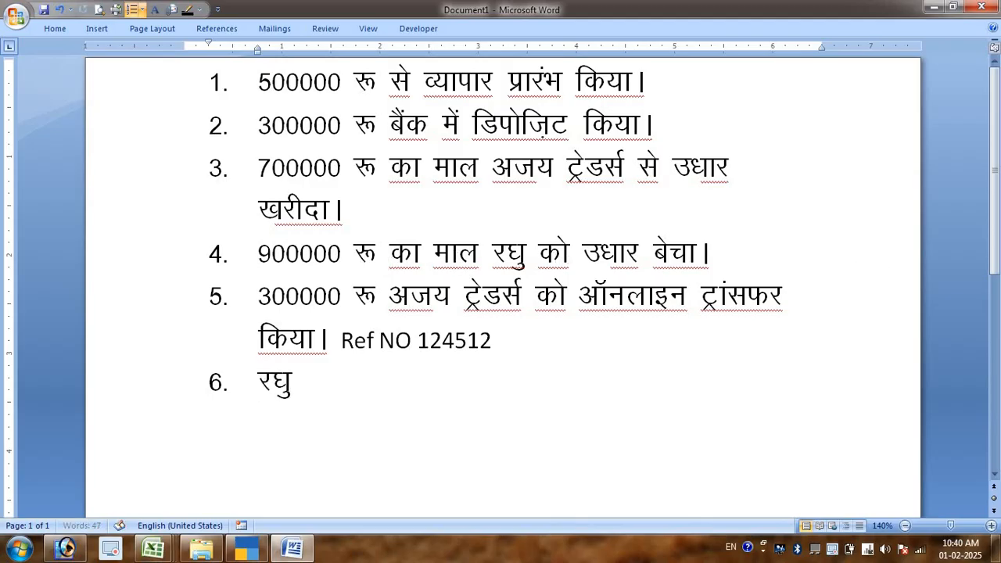
pyautogui.write(' से 000')
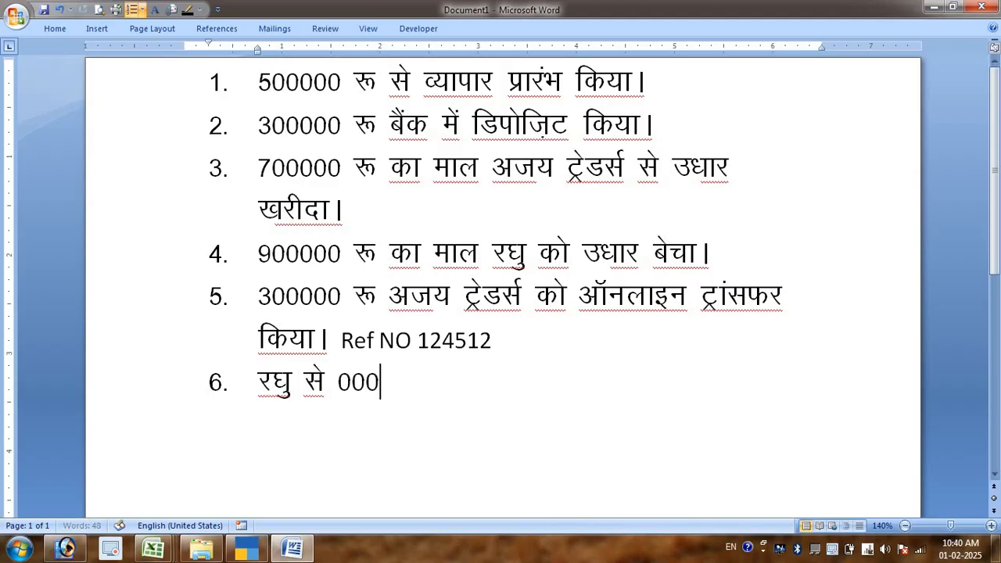
pyautogui.press('BackSpace')
pyautogui.press('BackSpace')
pyautogui.press('BackSpace')
pyautogui.write('900000 रू')
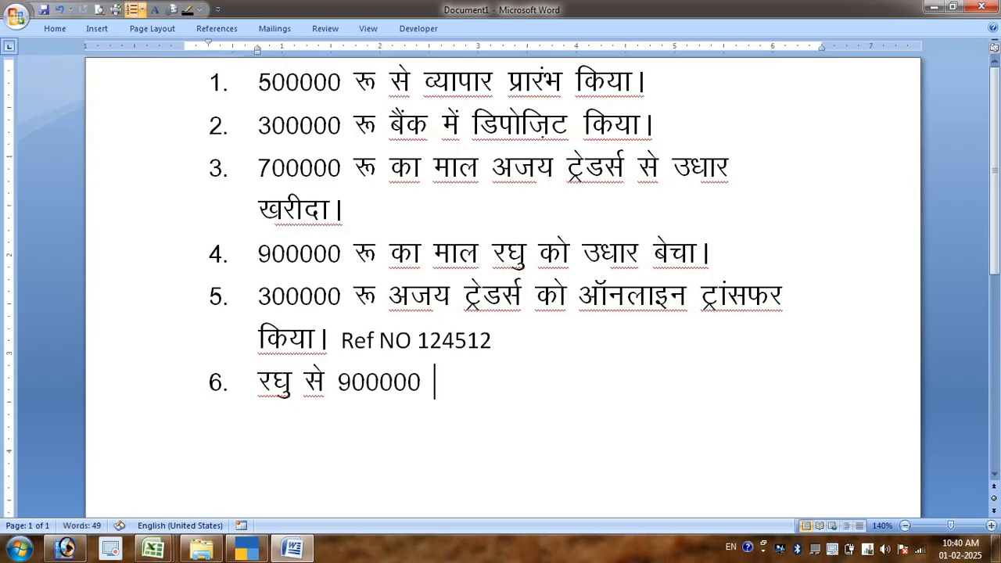
pyautogui.write(' का चे')
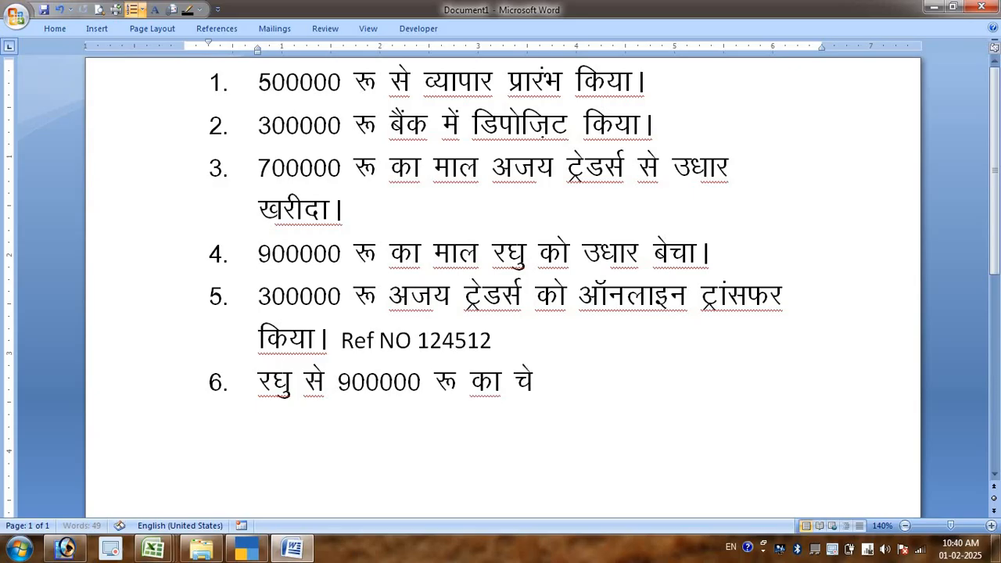
pyautogui.write('क प्राप्')
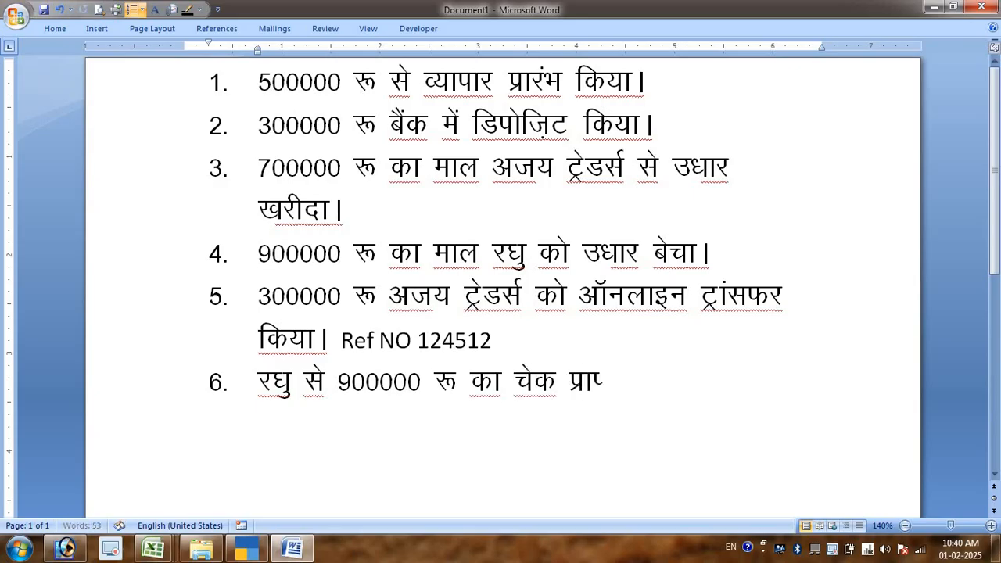
pyautogui.write('त हुआ चेक न')
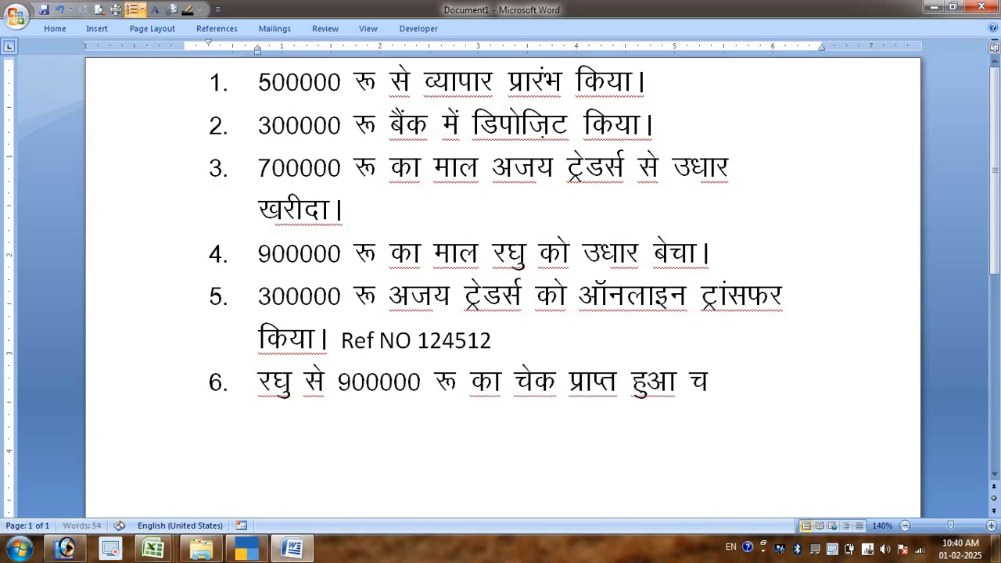
pyautogui.write('ं 125412')
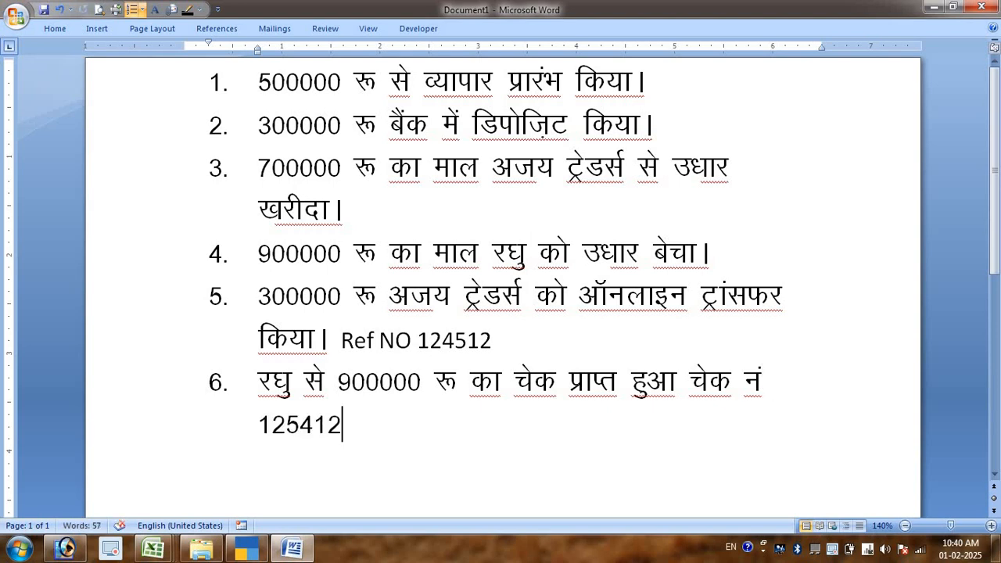
# - Switch to TallyPrime and start a new Receipt voucher from the Gateway of Tally
pyautogui.hotkey('alt', 'Tab')
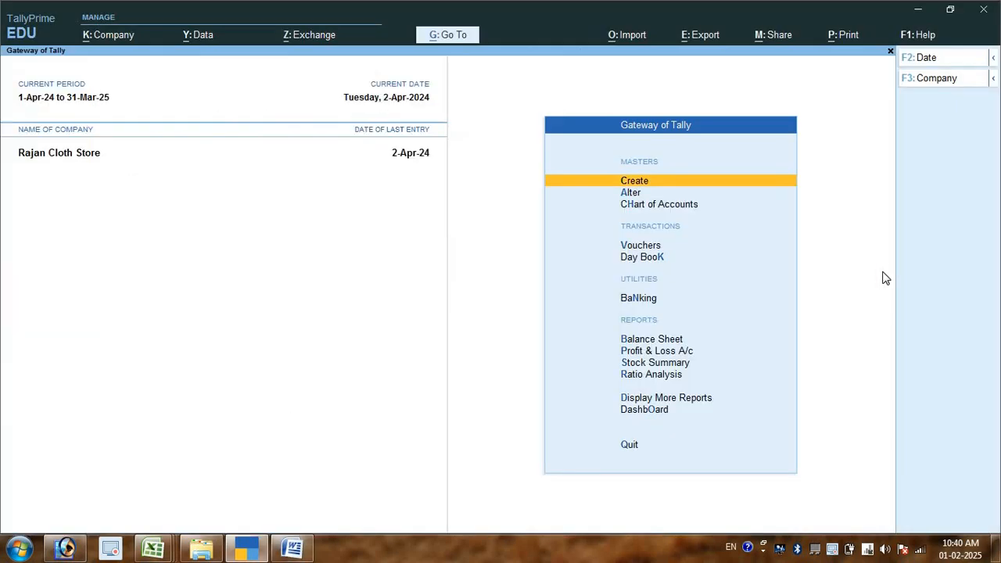
pyautogui.press('Down')
pyautogui.press('Down')
pyautogui.press('Down')
pyautogui.press('Return')
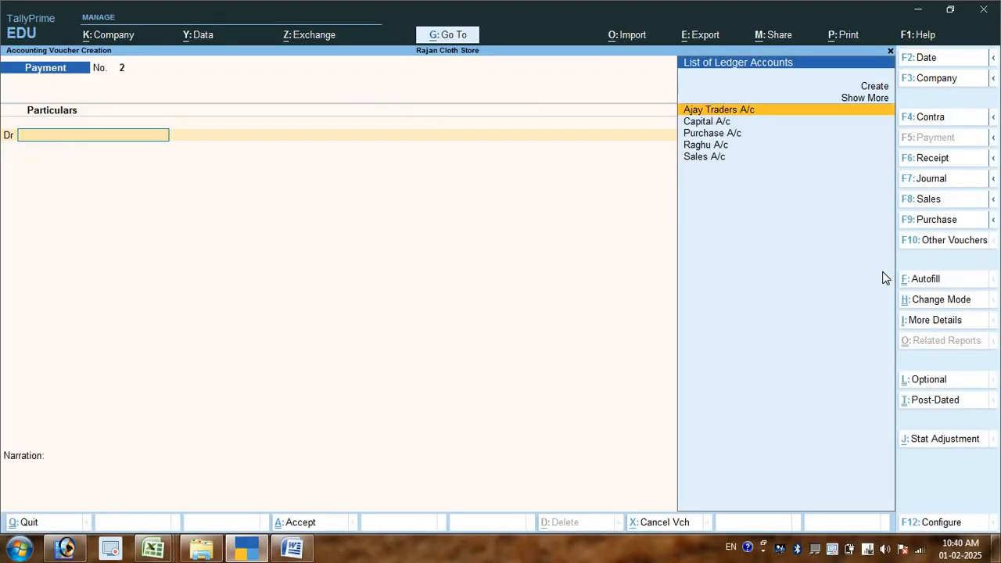
pyautogui.press('F6')
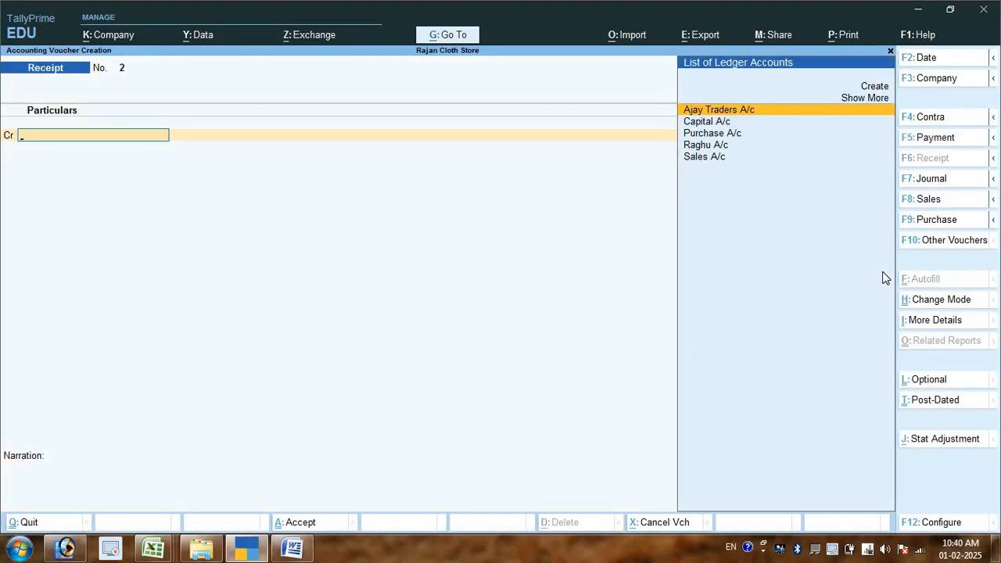
# - Credit the debtor's ledger with 900000 and allocate the full amount as Agst Ref to bill 1
pyautogui.press('Down')
pyautogui.press('Down')
pyautogui.press('Down')
pyautogui.press('Return')
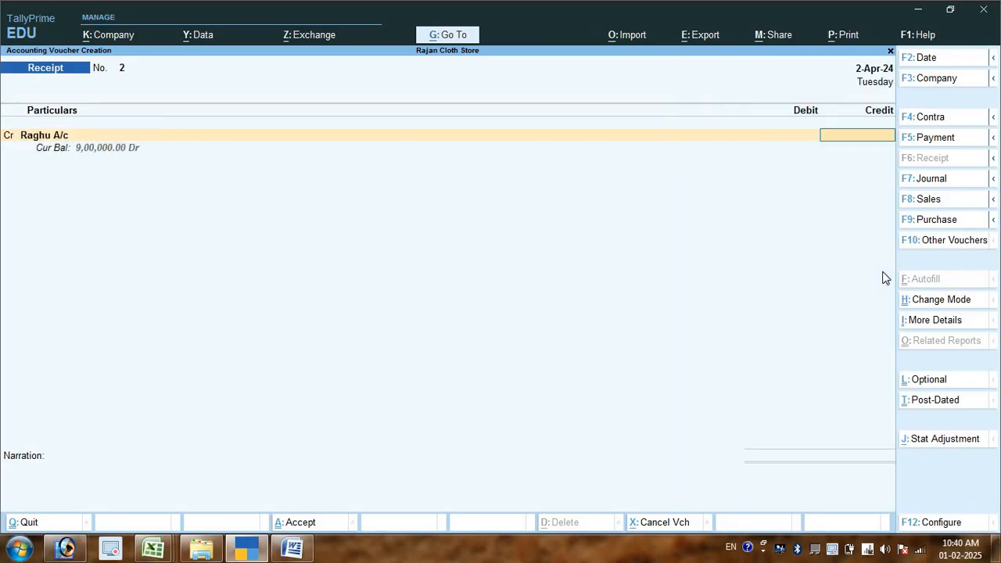
pyautogui.write('900000')
pyautogui.press('Return')
pyautogui.press('Return')
pyautogui.press('Return')
pyautogui.press('Return')
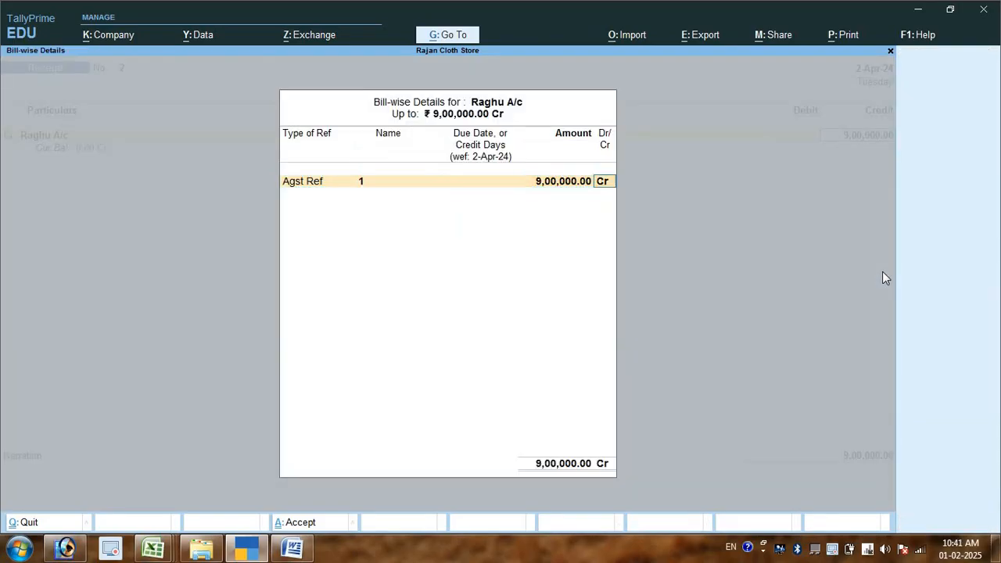
pyautogui.press('Return')
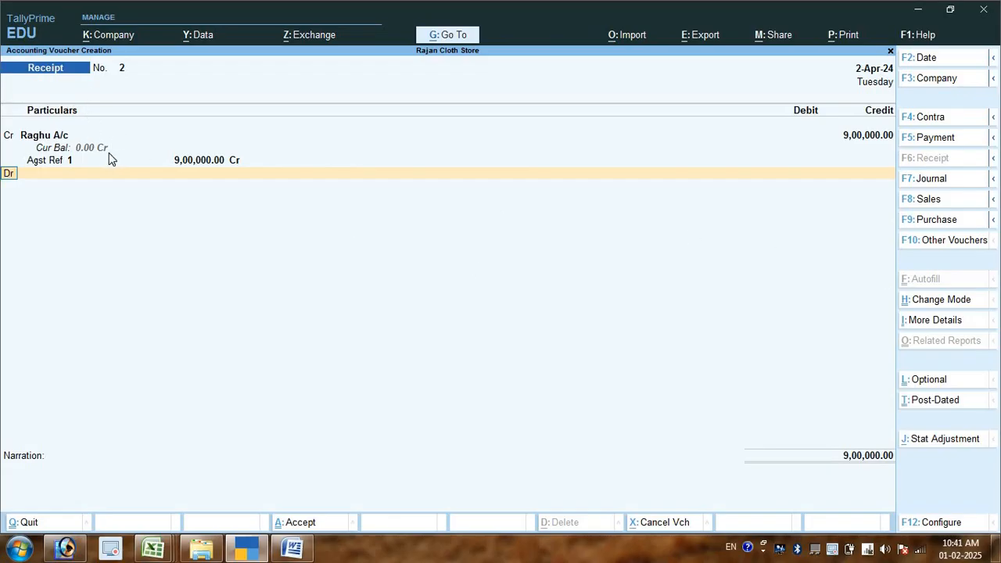
# - Debit Bank A/c with the full 9,00,000 on the receipt's second line
pyautogui.press('Return')
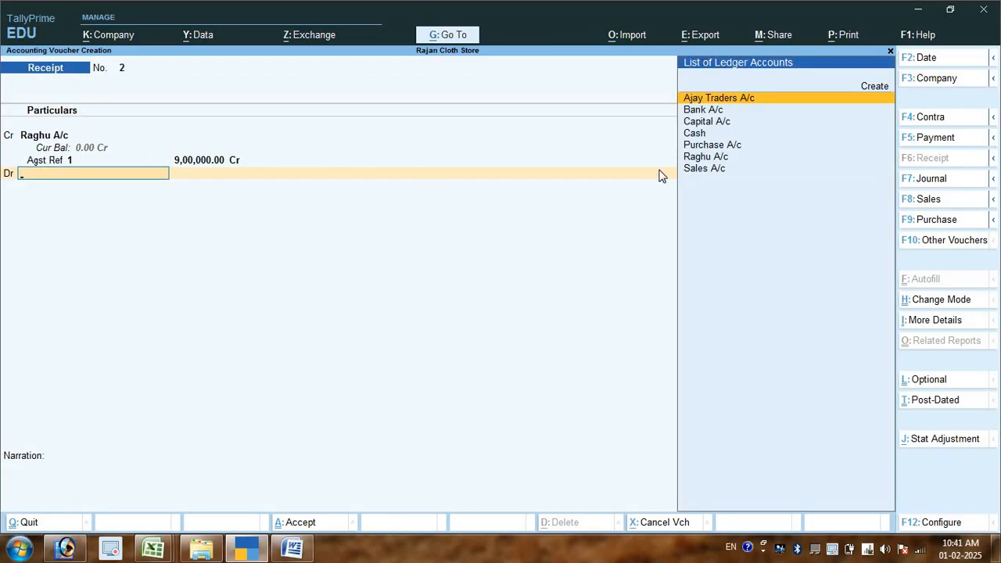
pyautogui.press('Down')
pyautogui.press('Return')
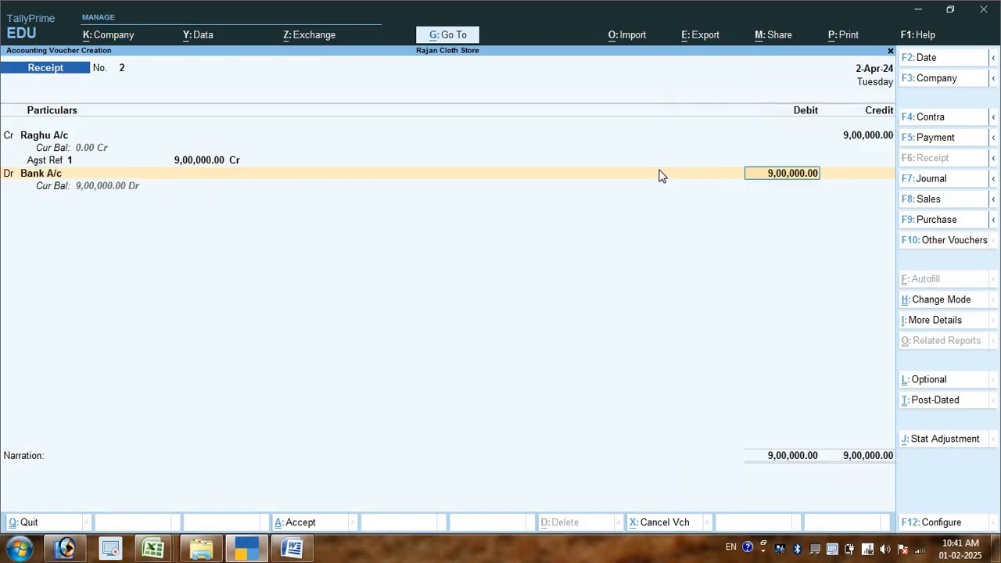
pyautogui.press('Return')
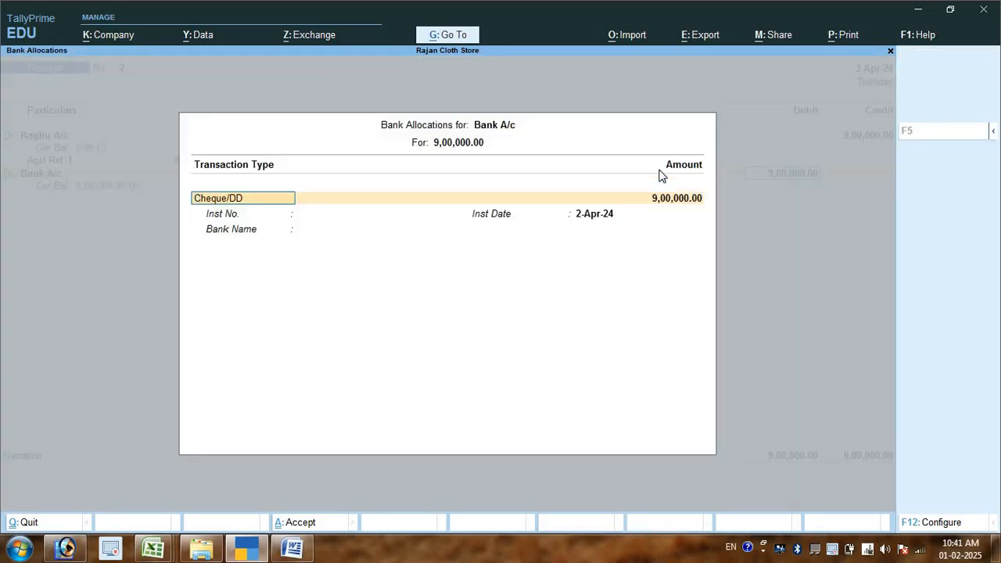
# - Allocate the bank amount as Cheque/DD with instrument number "Ref NO 124512", leaving the instrument date and bank name as they are
pyautogui.press('Return')
pyautogui.press('Return')
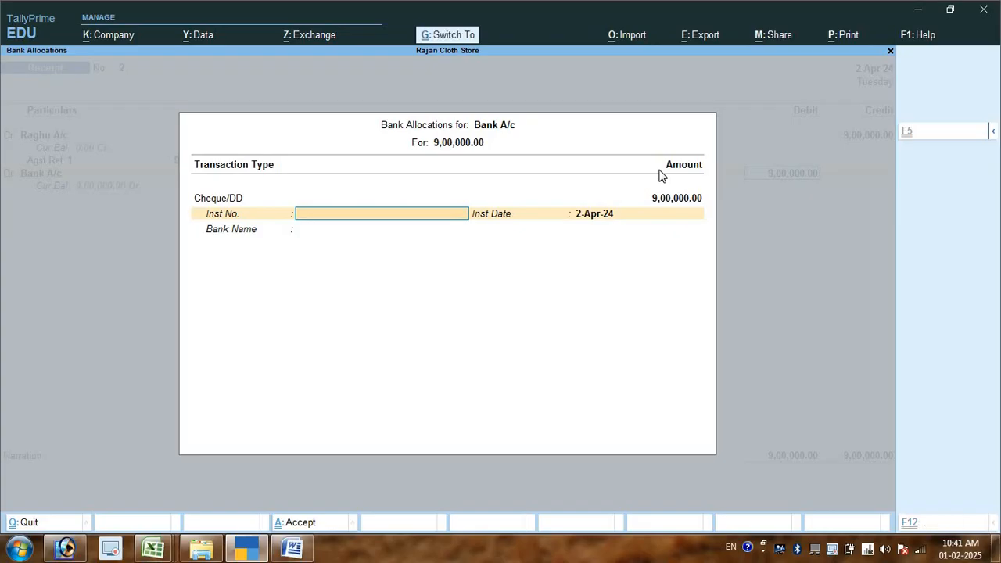
pyautogui.write('Ref NO 124512')
pyautogui.press('Return')
# - Save the receipt voucher with a blank narration and leave voucher entry for the Gateway of Tally
pyautogui.press('Return')
pyautogui.press('Return')
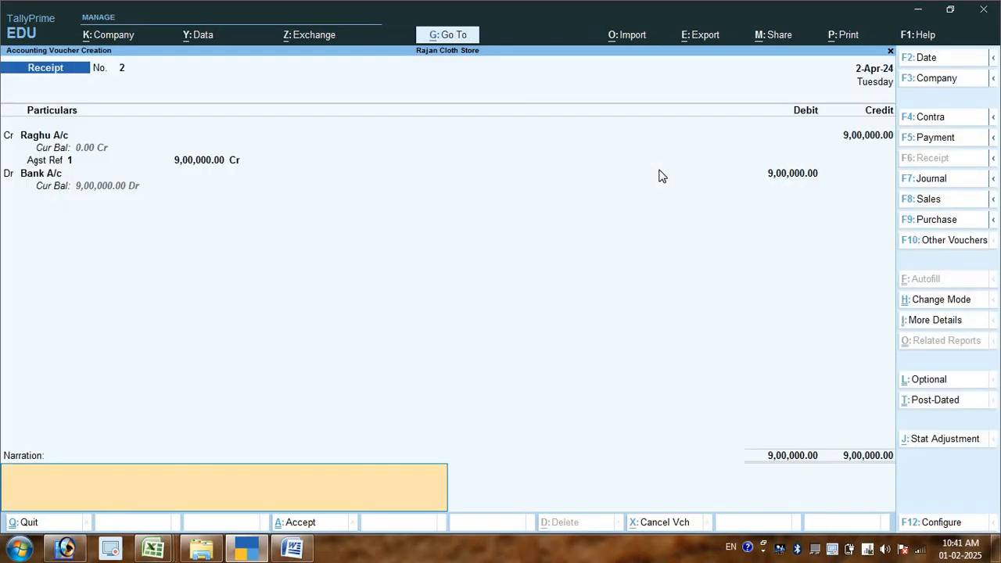
pyautogui.press('Return')
pyautogui.press('Return')
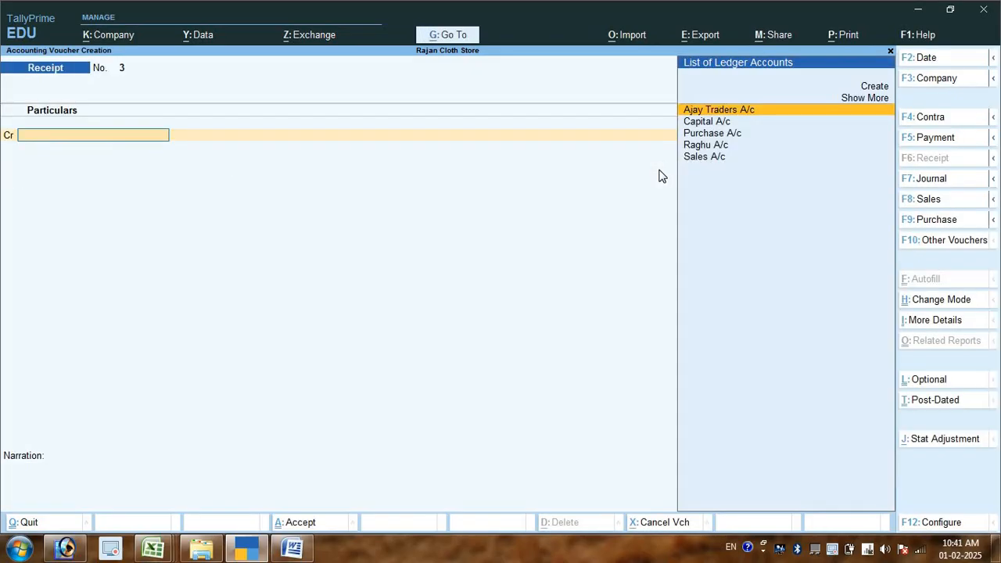
pyautogui.press('Escape')
pyautogui.press('Return')
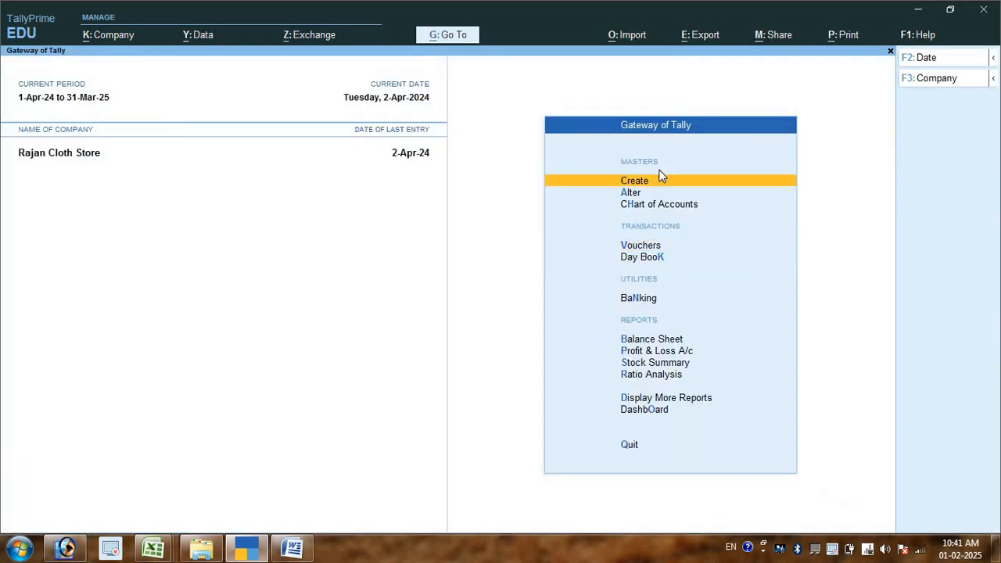
# - Go to the Balance Sheet report in the Gateway of Tally
pyautogui.press('Down')
pyautogui.press('Down')
pyautogui.press('Down')
pyautogui.press('Down')
pyautogui.press('Down')
pyautogui.press('Down')
pyautogui.press('Down')
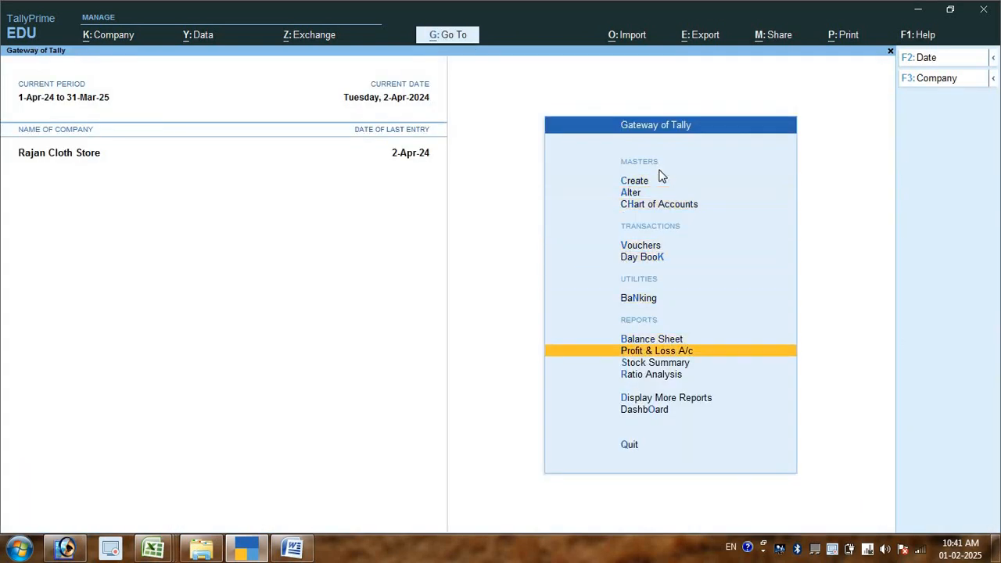
pyautogui.press('Up')
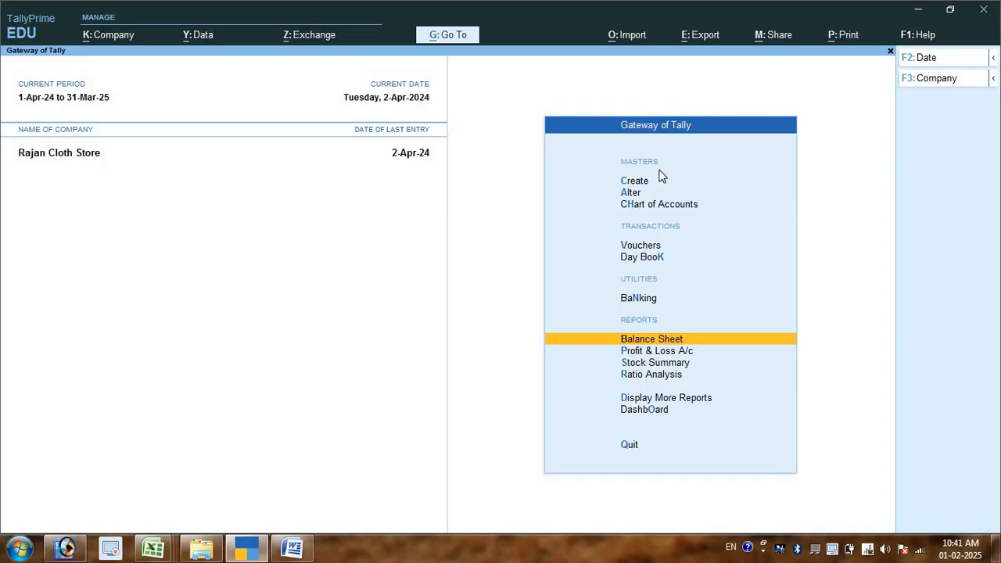
# - Open the Balance Sheet, expand it to the detailed view and examine the breakdown of Current Assets, then return to the Gateway of Tally
pyautogui.press('Return')
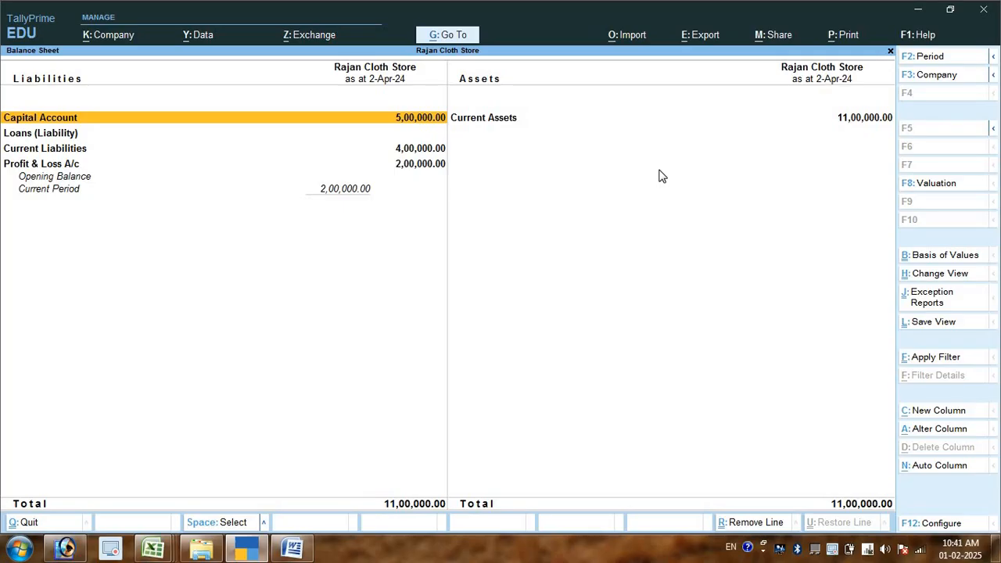
pyautogui.press('Right')
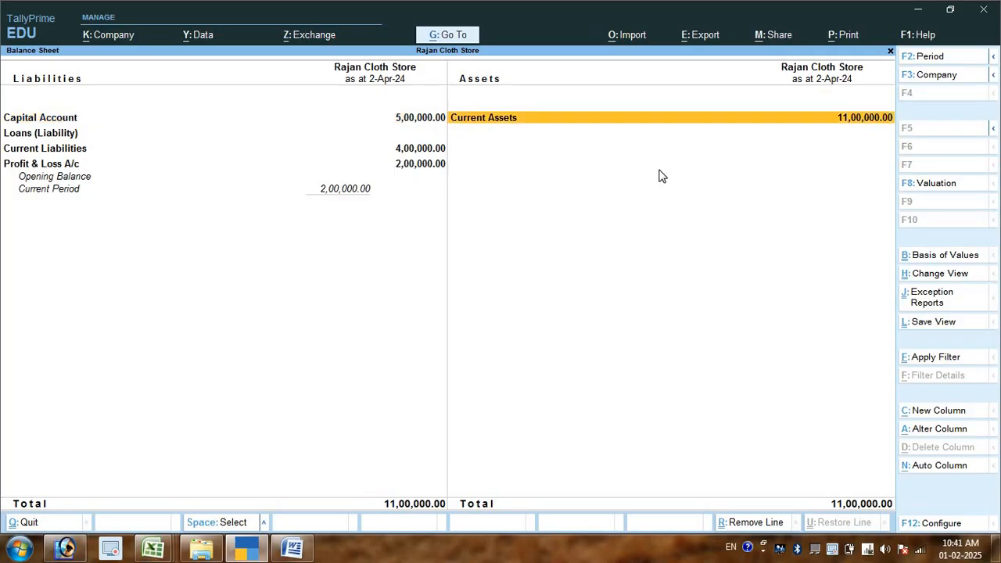
pyautogui.hotkey('alt', 'F5')
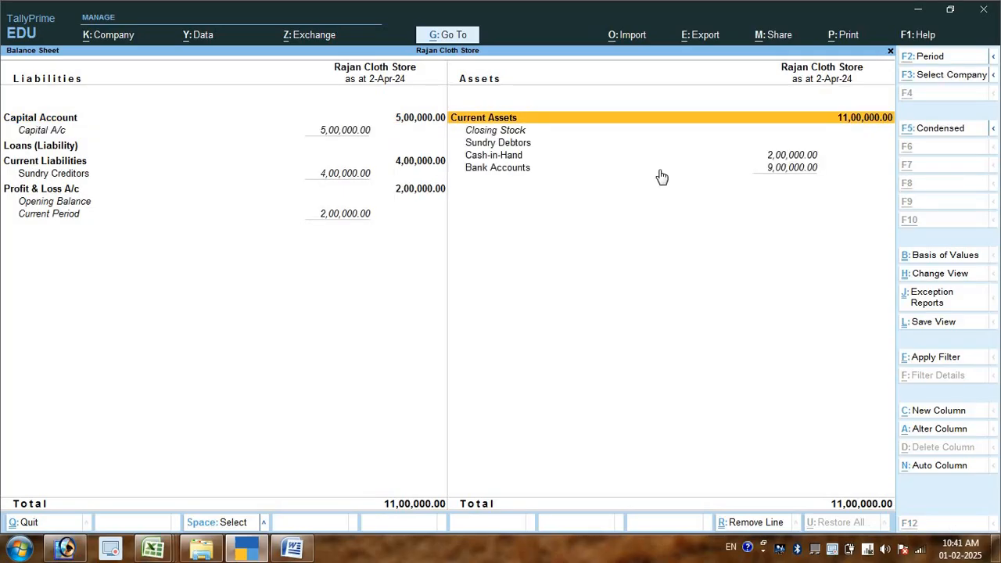
pyautogui.press('Down')
pyautogui.press('Down')
pyautogui.press('Down')
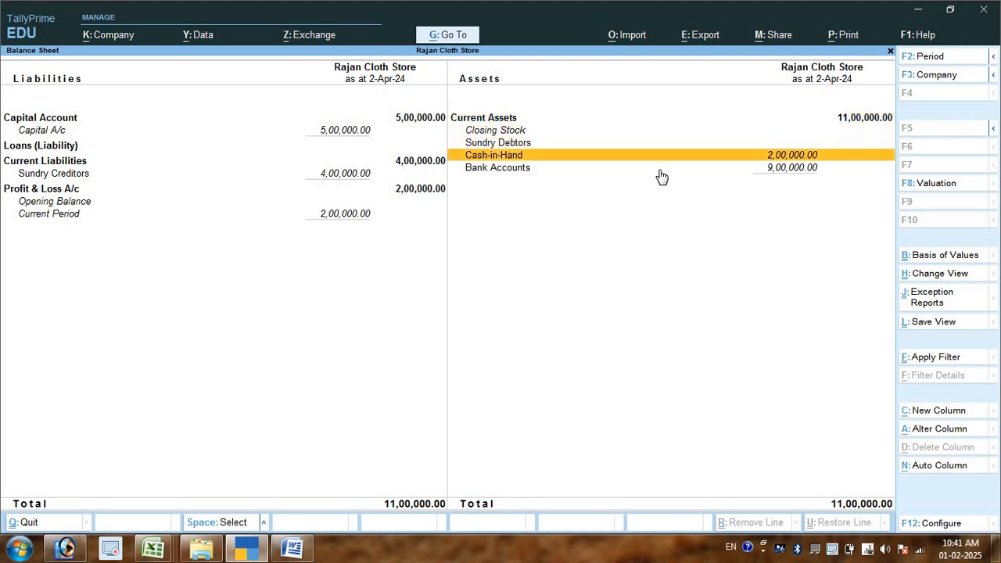
pyautogui.press('Up')
pyautogui.press('Down')
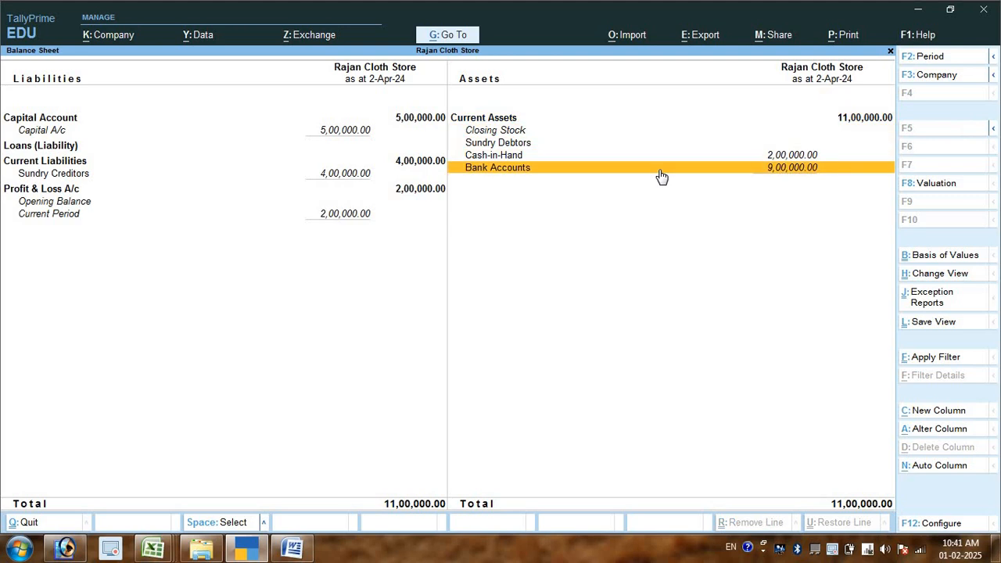
pyautogui.press('Escape')
pyautogui.press('Escape')
pyautogui.press('n')
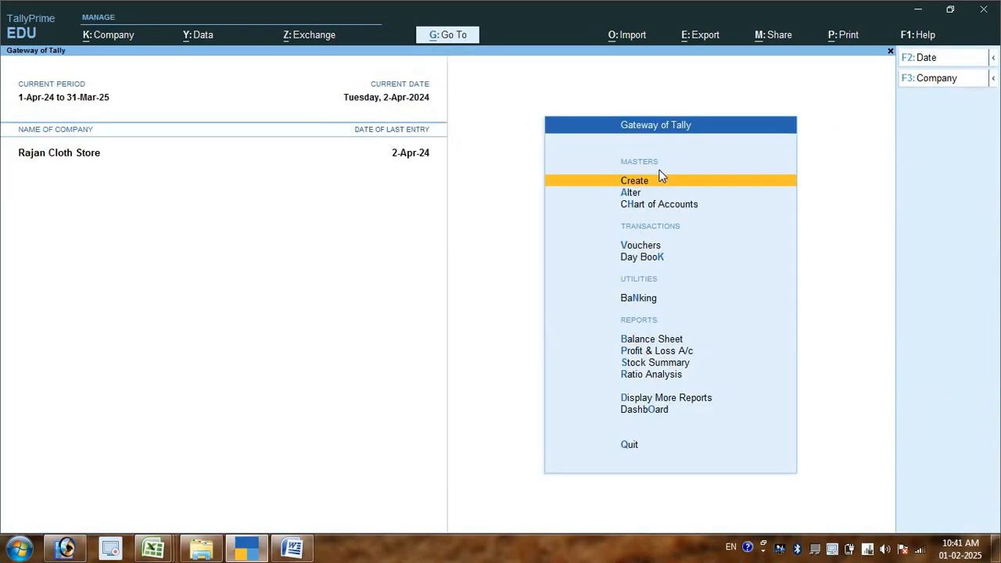
pyautogui.press('Down')
pyautogui.press('Down')
pyautogui.press('Down')
pyautogui.press('Down')
pyautogui.press('Down')
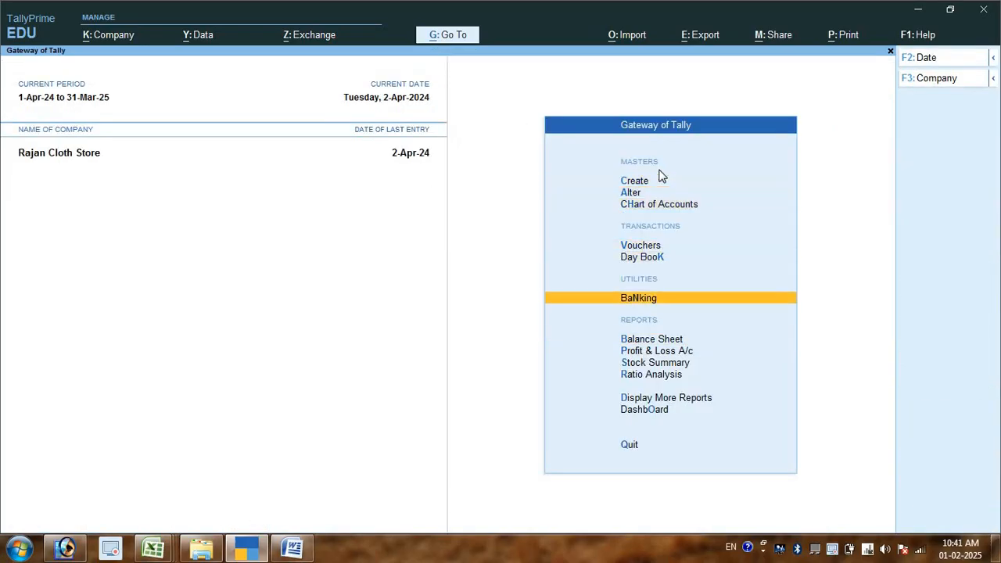
pyautogui.press('Return')
pyautogui.press('Down')
pyautogui.press('Down')
pyautogui.press('Down')
pyautogui.press('Up')
pyautogui.press('Up')
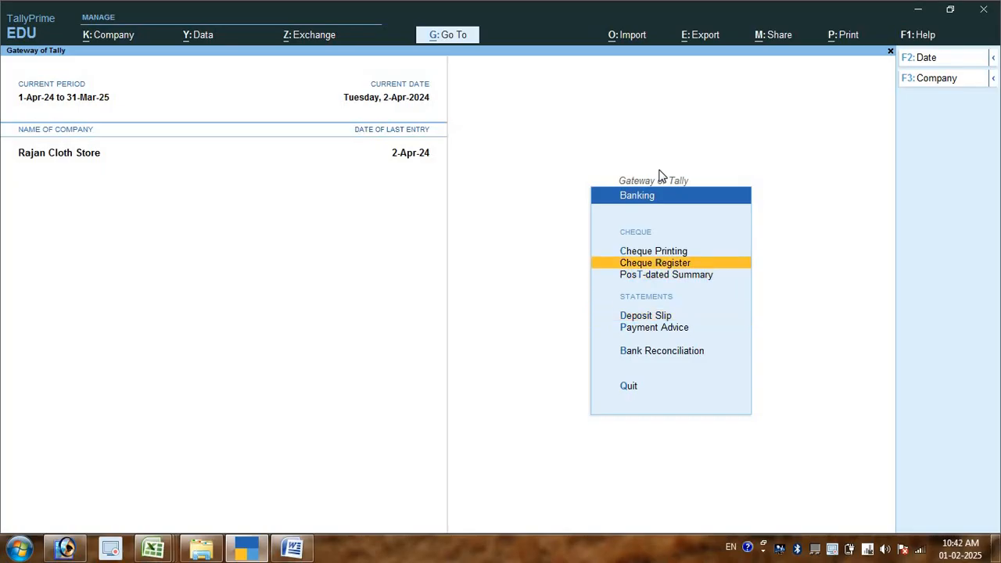
pyautogui.press('Escape')
# - Reopen the Balance Sheet in detailed view to check the Bank Accounts balance, then go back to the Gateway of Tally
pyautogui.press('Down')
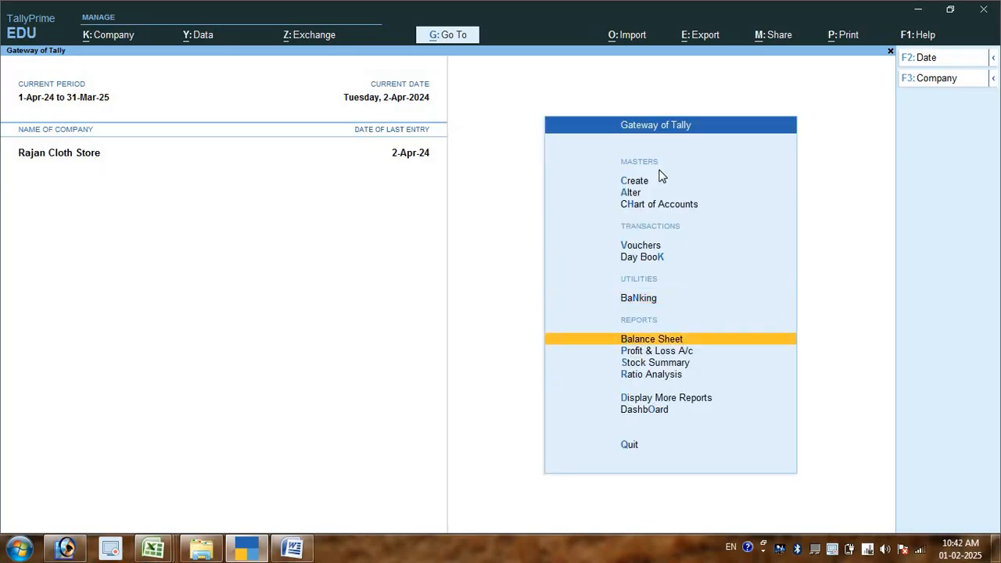
pyautogui.press('Return')
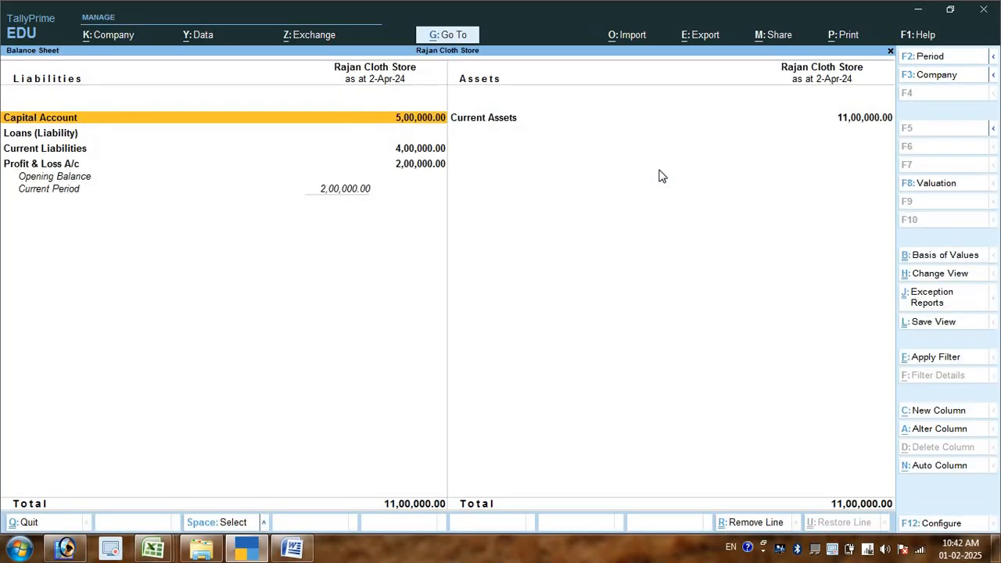
pyautogui.hotkey('alt', 'F5')
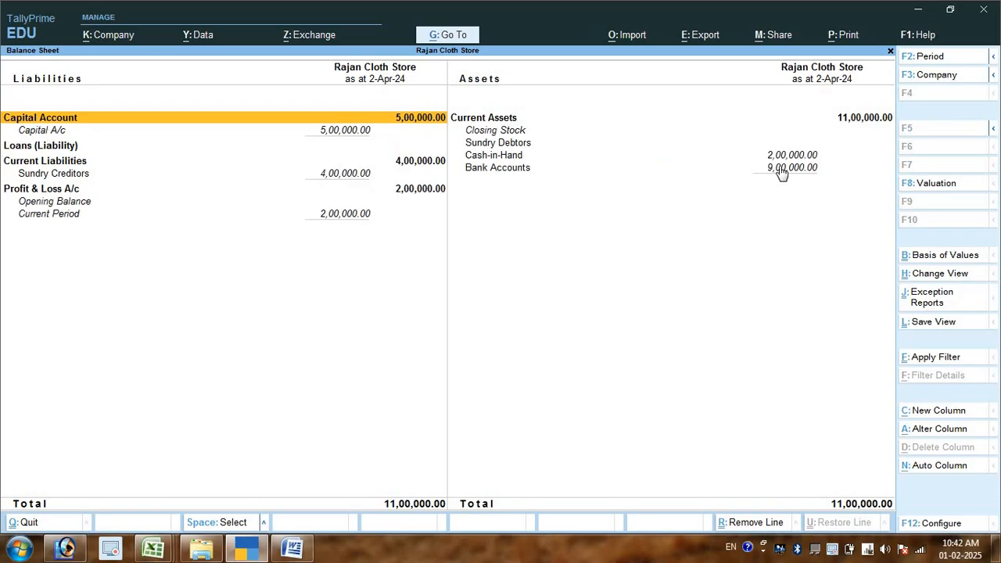
pyautogui.press('Escape')
pyautogui.press('Escape')
pyautogui.press('Escape')
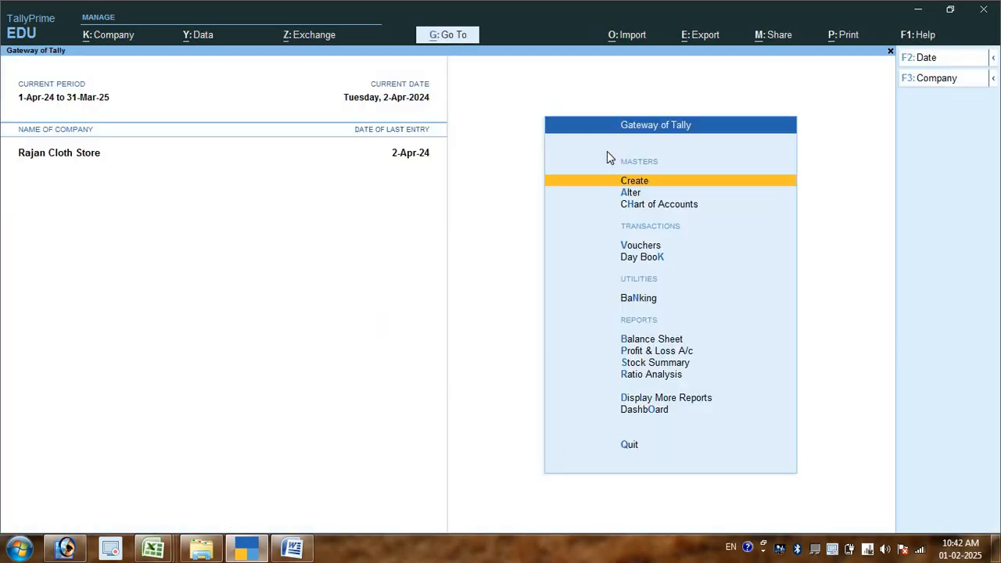
# - Switch to Word and begin item 7 of the transaction list with "अजय ट्रेडर्स को"
pyautogui.hotkey('alt', 'Tab')
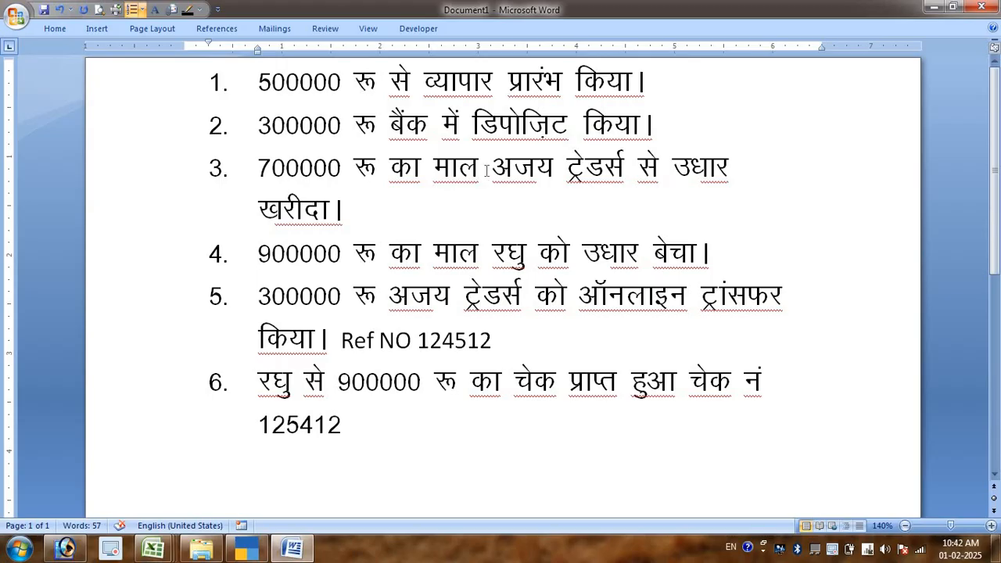
pyautogui.press('Return')
pyautogui.write('अजय')
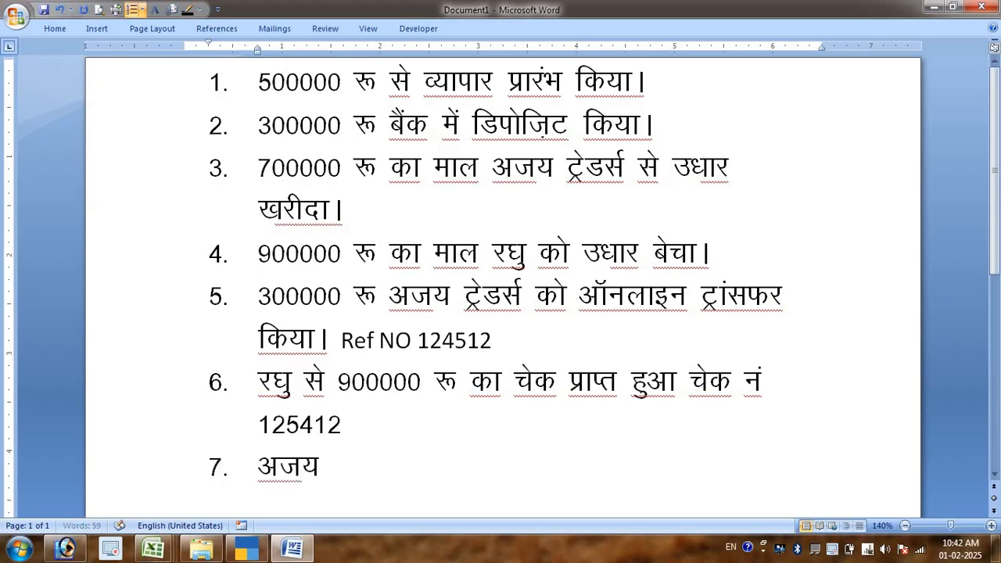
pyautogui.write(' ट्रेडस')
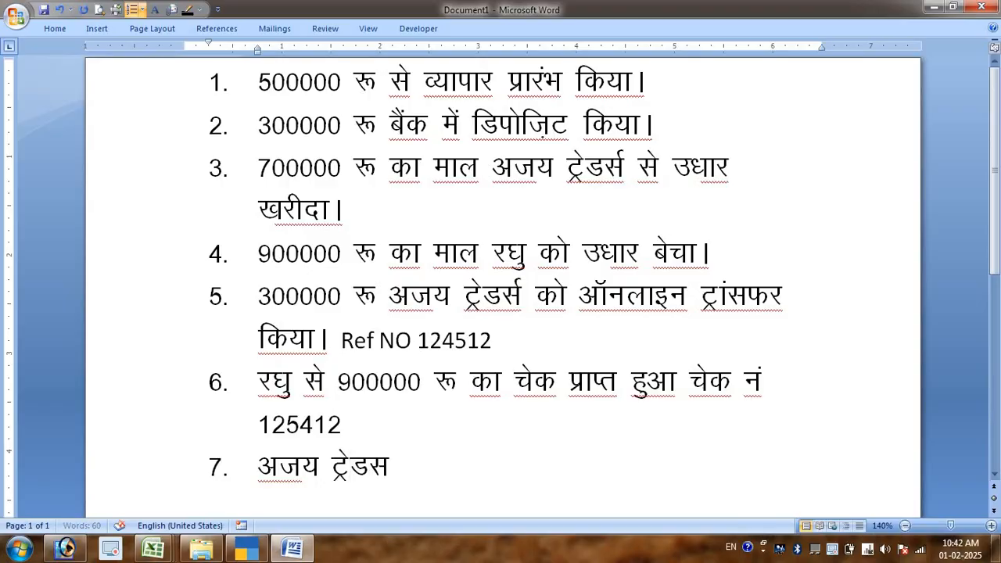
pyautogui.press('BackSpace')
pyautogui.write('र्स का')
pyautogui.press('BackSpace')
pyautogui.write('ो')
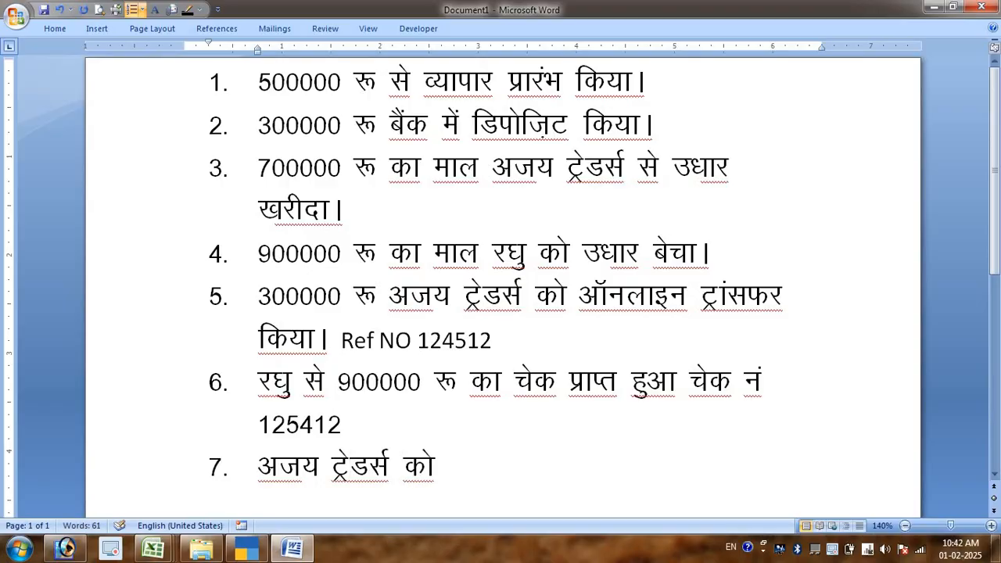
pyautogui.write(' 20')
# - Complete item 7 with "200000 रू का नगद भुगतान किया।" and switch back to TallyPrime
pyautogui.press('BackSpace')
pyautogui.write('200')
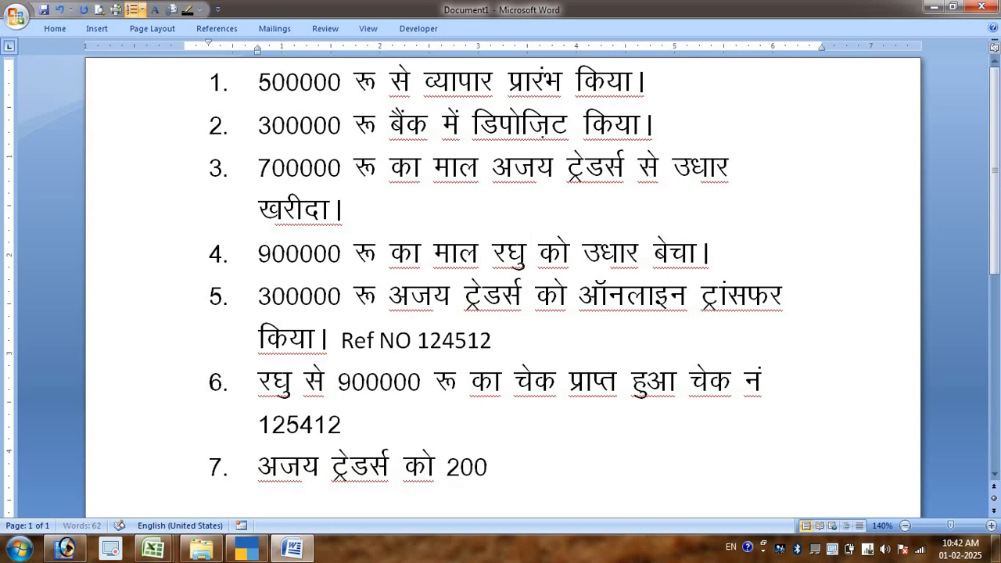
pyautogui.write('000 ')
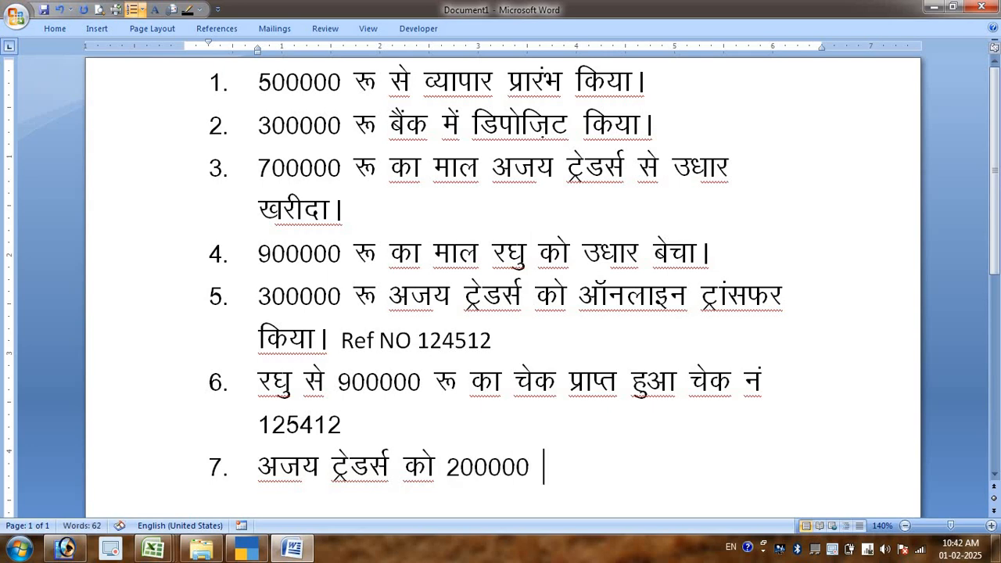
pyautogui.write('रू का न')
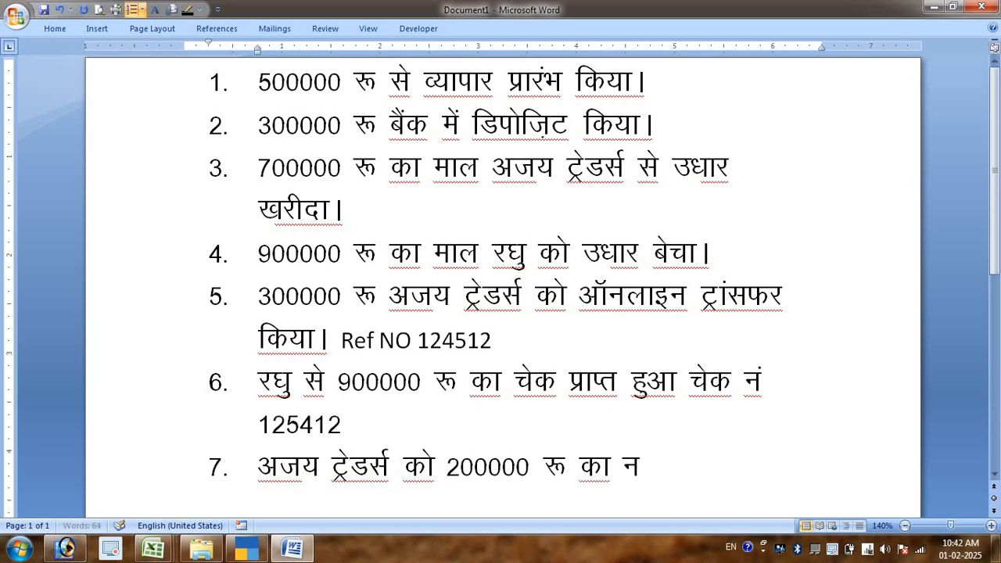
pyautogui.write('गद भुग')
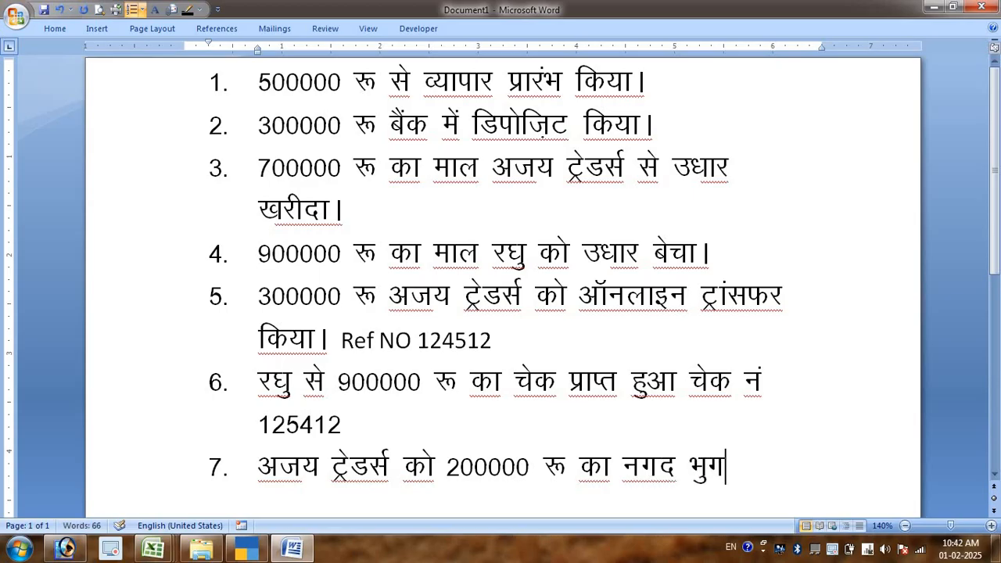
pyautogui.write('तान किया।')
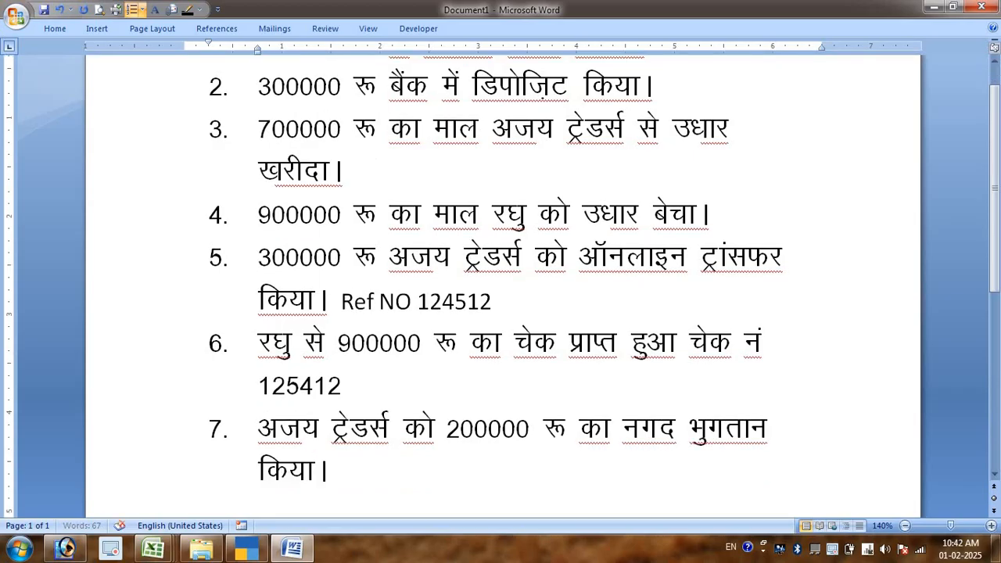
pyautogui.hotkey('alt', 'Tab')
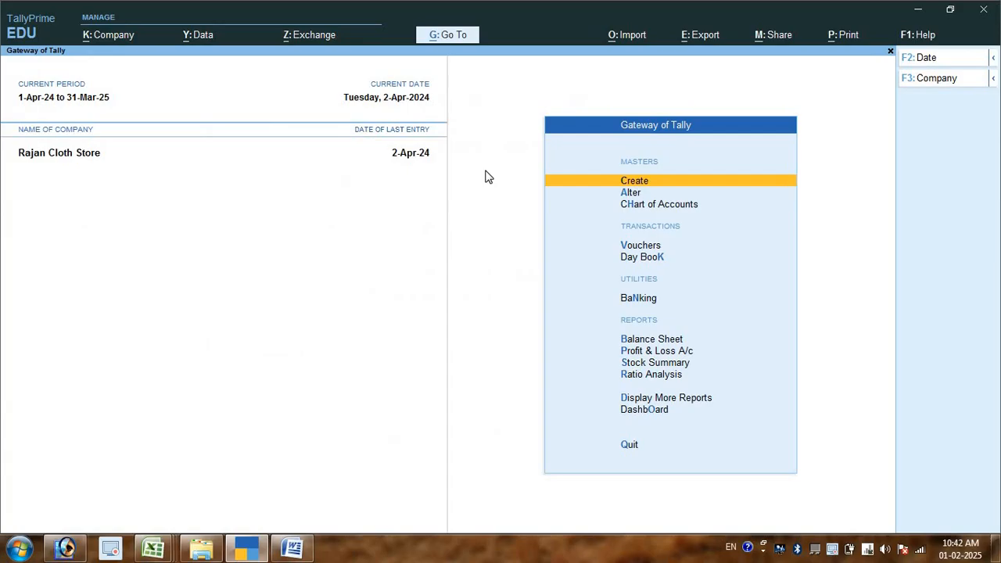
pyautogui.press('v')
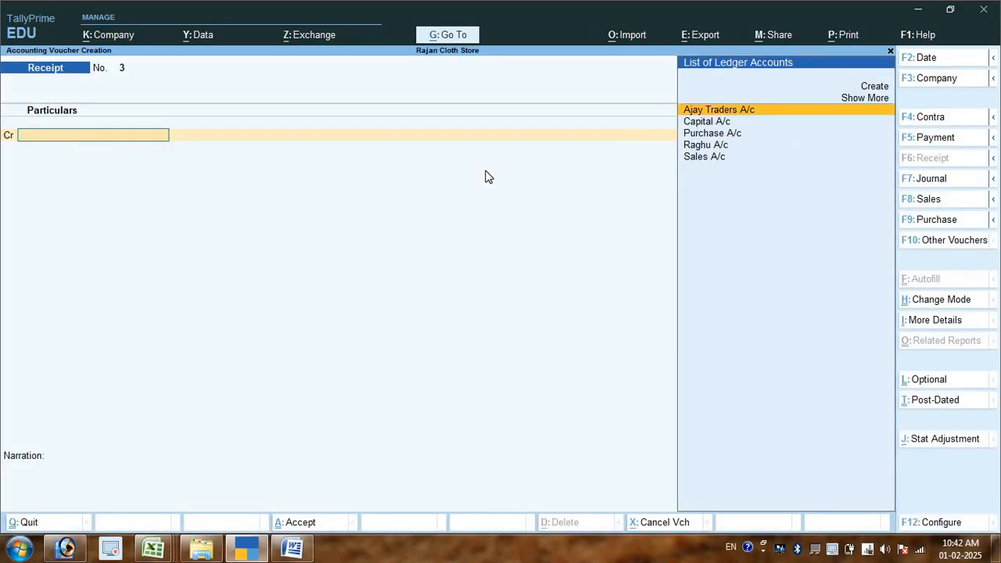
pyautogui.press('F5')
pyautogui.press('Down')
pyautogui.press('Down')
pyautogui.press('Down')
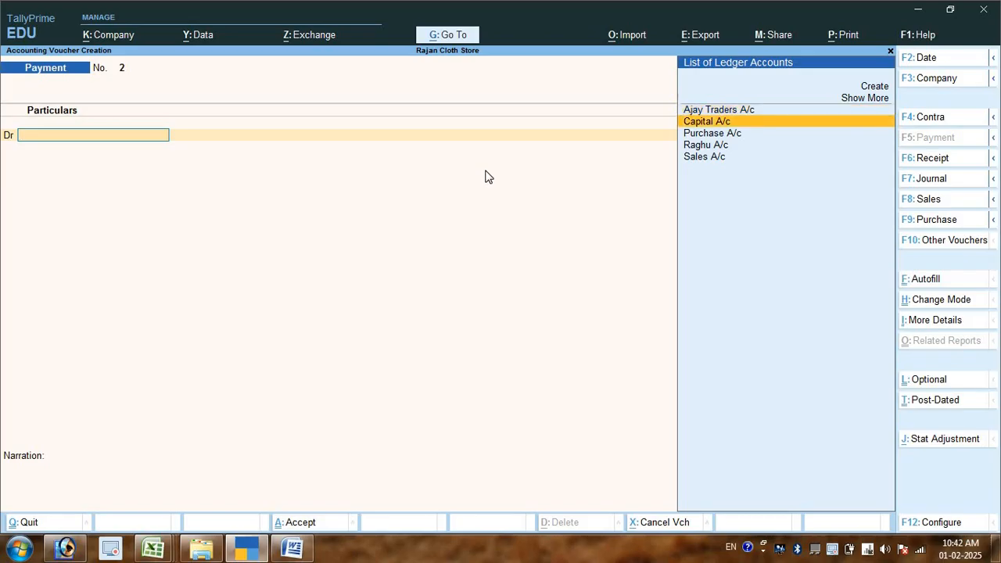
pyautogui.press('Return')
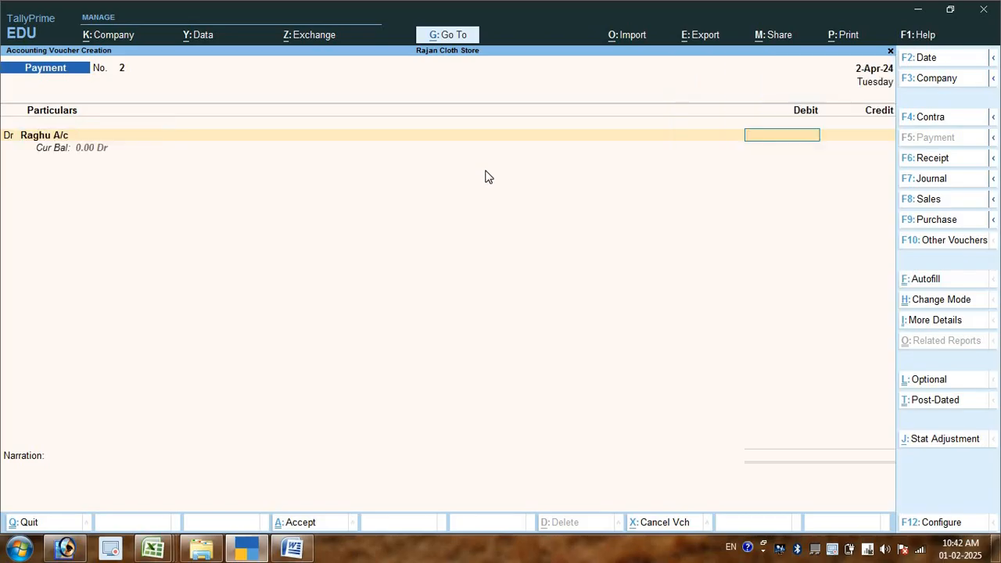
pyautogui.press('Escape')
pyautogui.press('y')
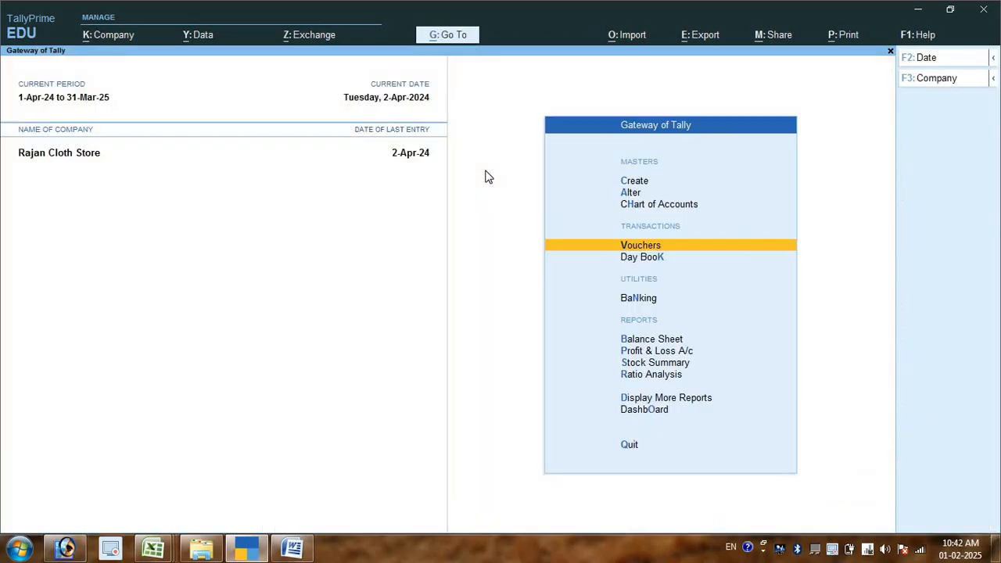
# - Start a payment voucher and debit Ajay Traders A/c with 200000, set against bill reference 1
pyautogui.press('Up')
pyautogui.press('Down')
pyautogui.press('Return')
pyautogui.press('Return')
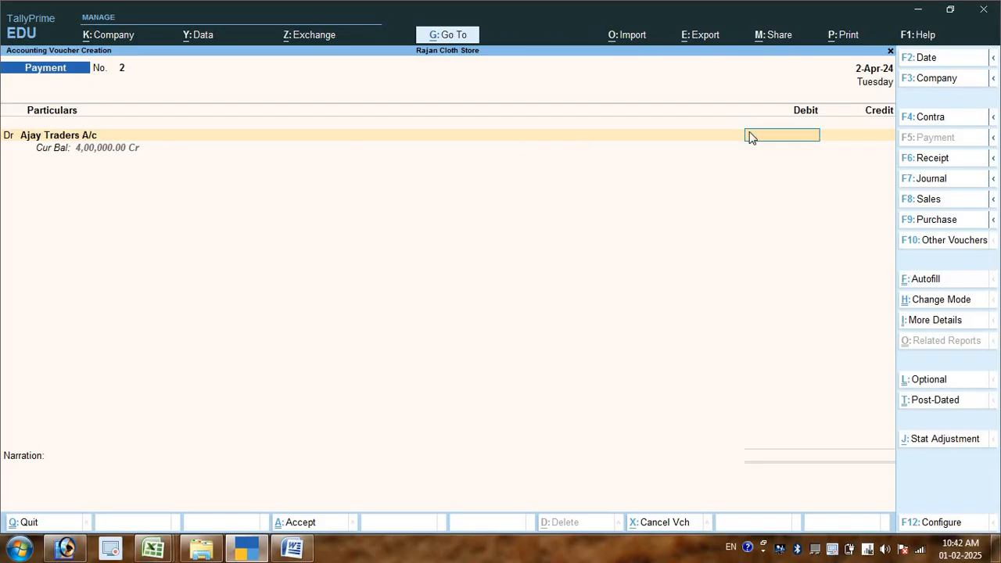
pyautogui.write('200000')
pyautogui.press('Return')
pyautogui.press('Return')
pyautogui.press('Return')
pyautogui.press('Return')
pyautogui.press('Return')
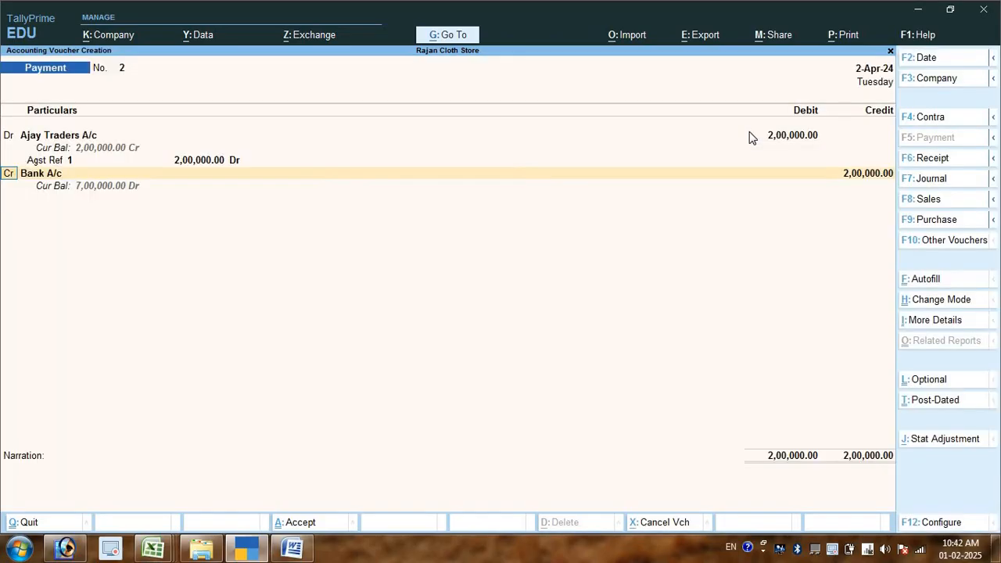
# - Credit Cash with 2,00,000 on the payment's second line and save the voucher with a blank narration
pyautogui.press('Return')
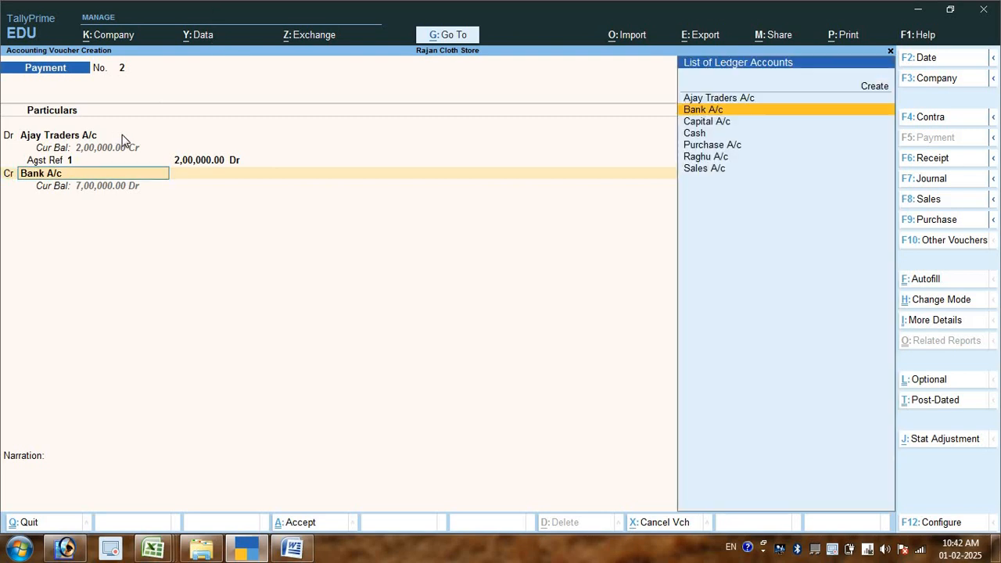
pyautogui.write('cash')
pyautogui.press('Return')
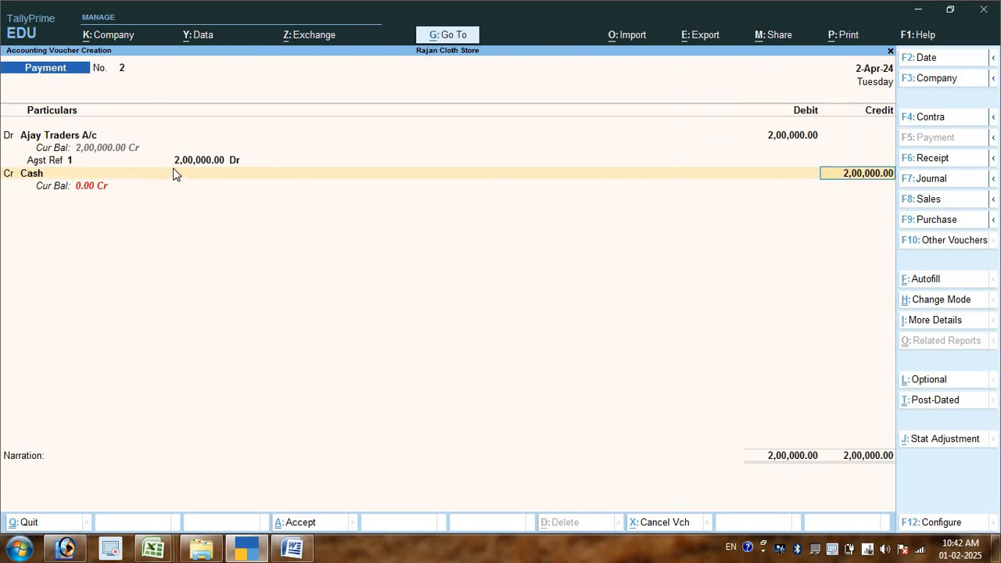
pyautogui.press('Return')
pyautogui.press('Return')
pyautogui.press('Return')
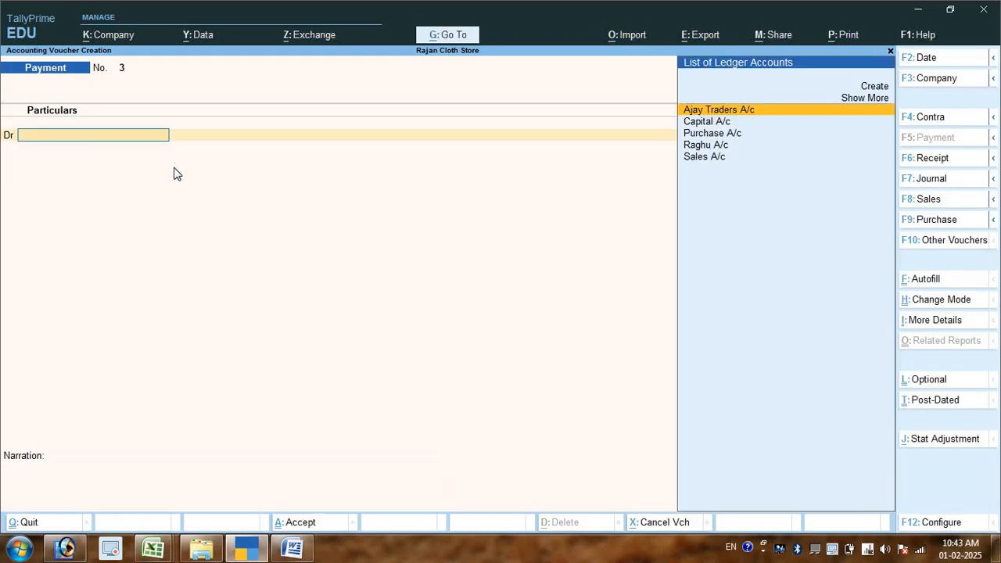
# - Check the transaction list in Word, return to TallyPrime and leave voucher entry for the Gateway of Tally
pyautogui.hotkey('alt', 'Tab')
pyautogui.hotkey('alt', 'Tab')
pyautogui.hotkey('alt', 'Tab')
pyautogui.hotkey('alt', 'Tab')
pyautogui.press('Escape')
pyautogui.press('Escape')
pyautogui.press('Escape')
# - Open the Balance Sheet in detailed view and examine the Bank Accounts line and the remaining liabilities
pyautogui.press('Down')
pyautogui.press('Down')
pyautogui.press('Down')
pyautogui.press('Down')
pyautogui.press('Down')
pyautogui.press('Down')
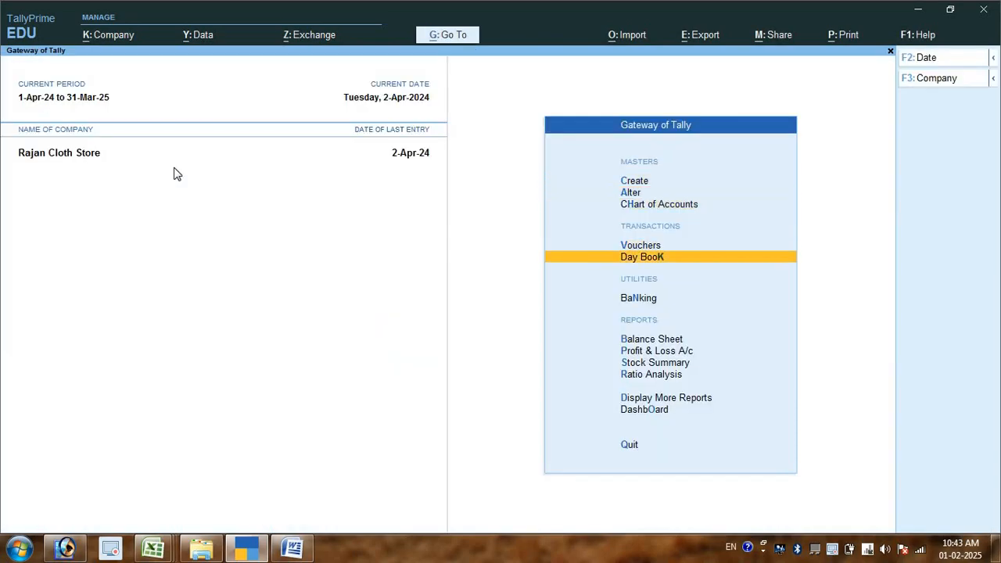
pyautogui.press('Return')
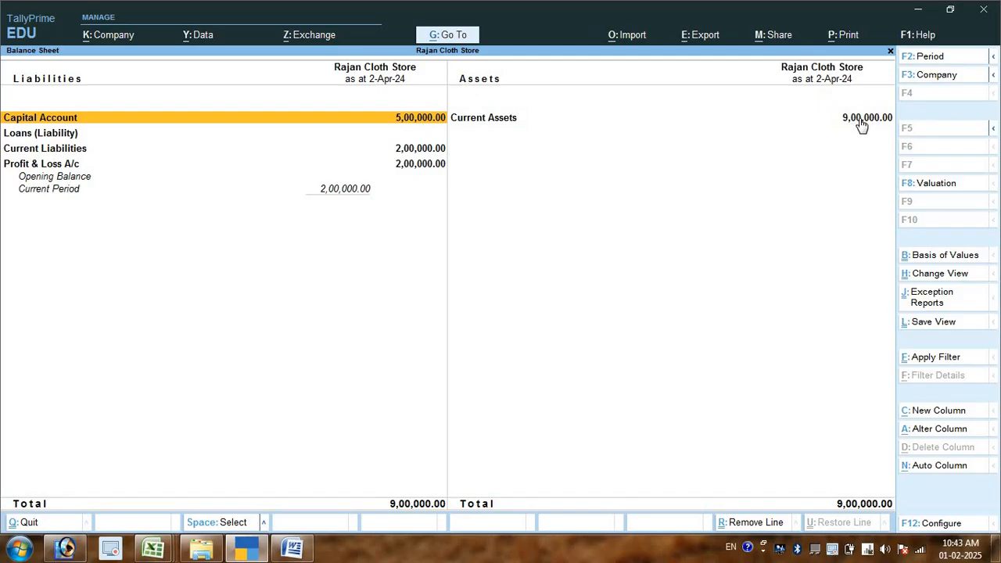
pyautogui.press('alt')
pyautogui.hotkey('alt', 'F5')
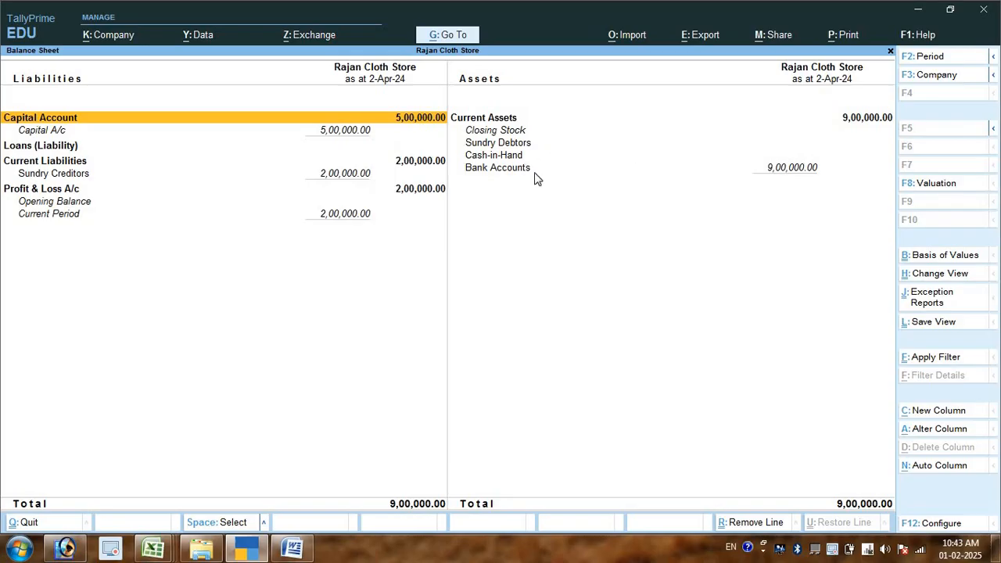
pyautogui.click(534, 170)
pyautogui.click(619, 170)
pyautogui.press('Escape')
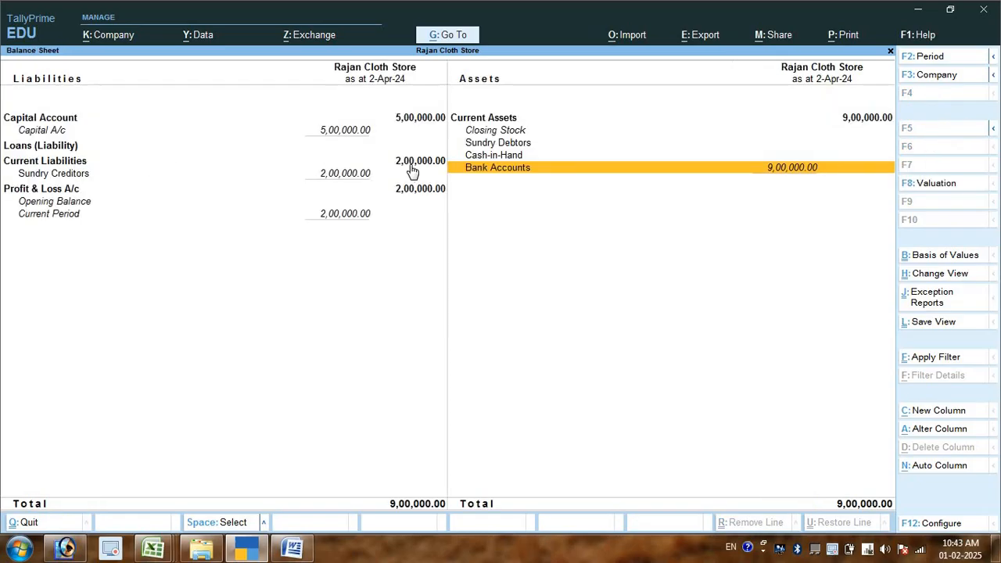
# - Leave the Balance Sheet, switch to the Word transaction list and duplicate the Ajay Traders cash payment as item 8
pyautogui.press('Escape')
pyautogui.press('Escape')
pyautogui.press('Escape')
pyautogui.press('Escape')
pyautogui.press('Escape')
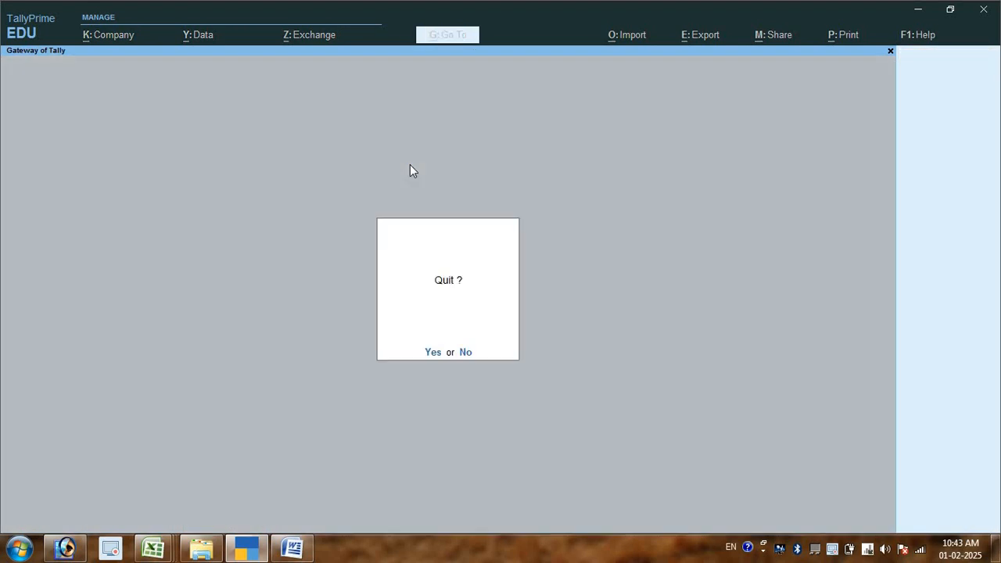
pyautogui.hotkey('alt', 'Tab')
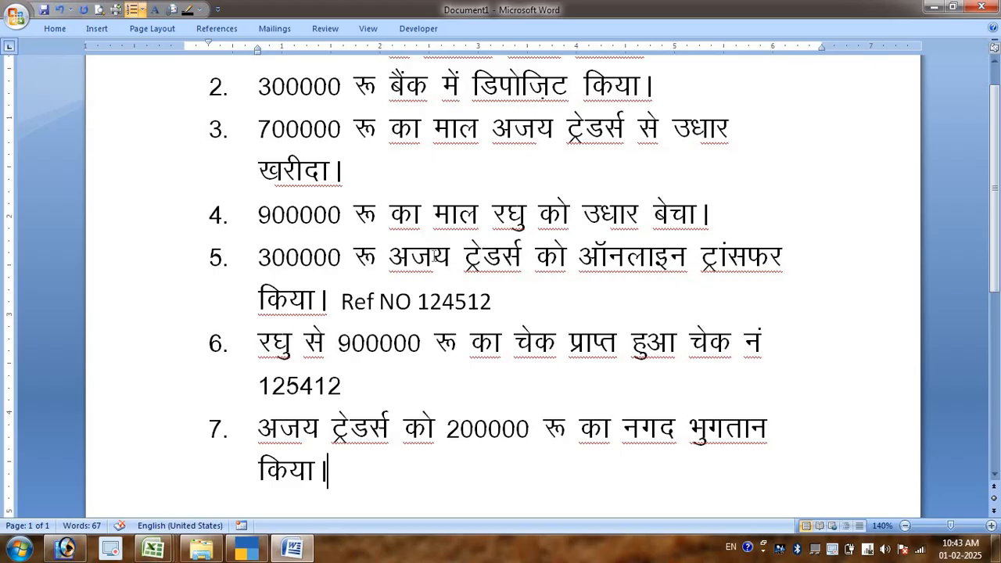
pyautogui.press('Return')
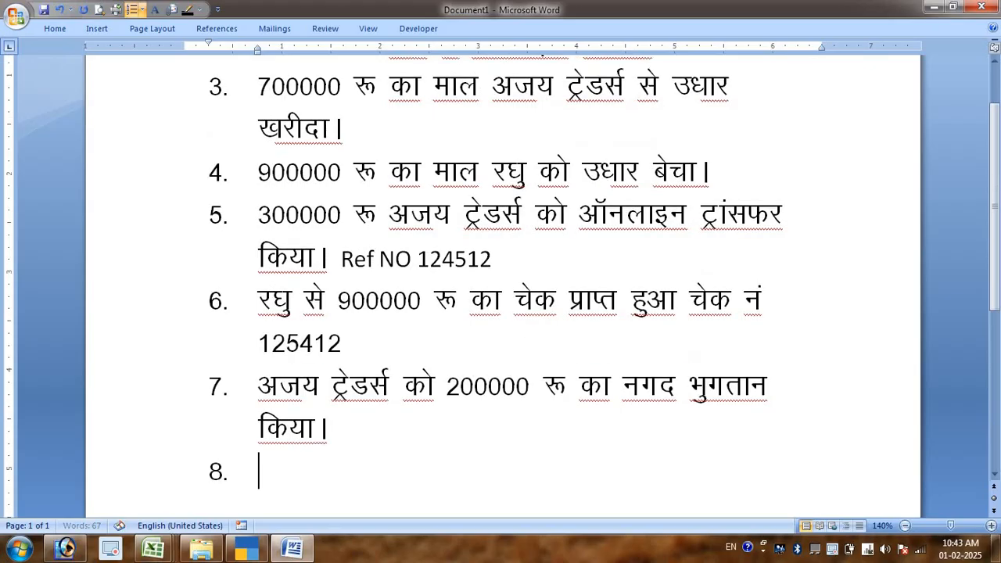
pyautogui.moveTo(260, 386); pyautogui.dragTo(350, 452)
pyautogui.hotkey('ctrl', 'c')
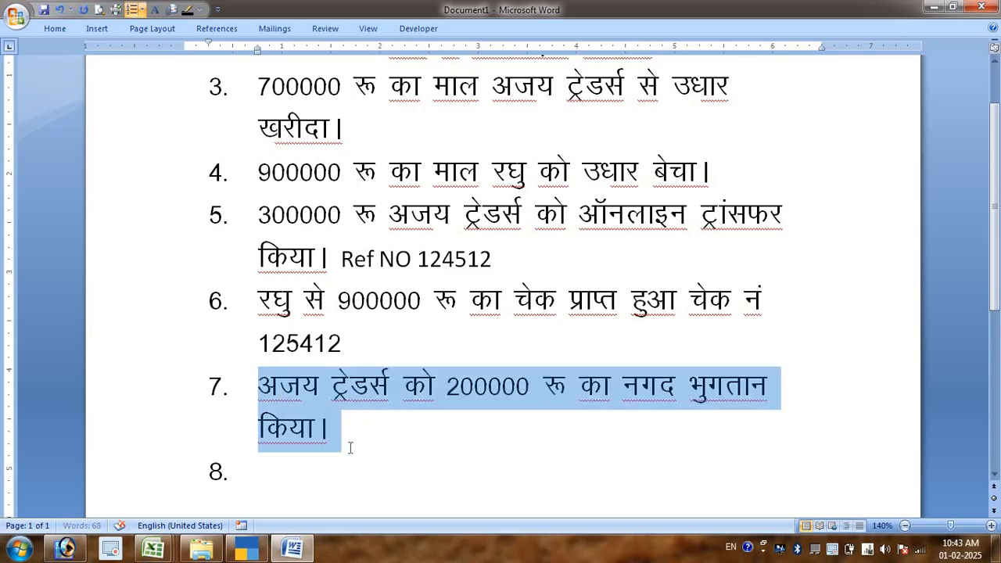
pyautogui.click(326, 469)
pyautogui.hotkey('ctrl', 'v')
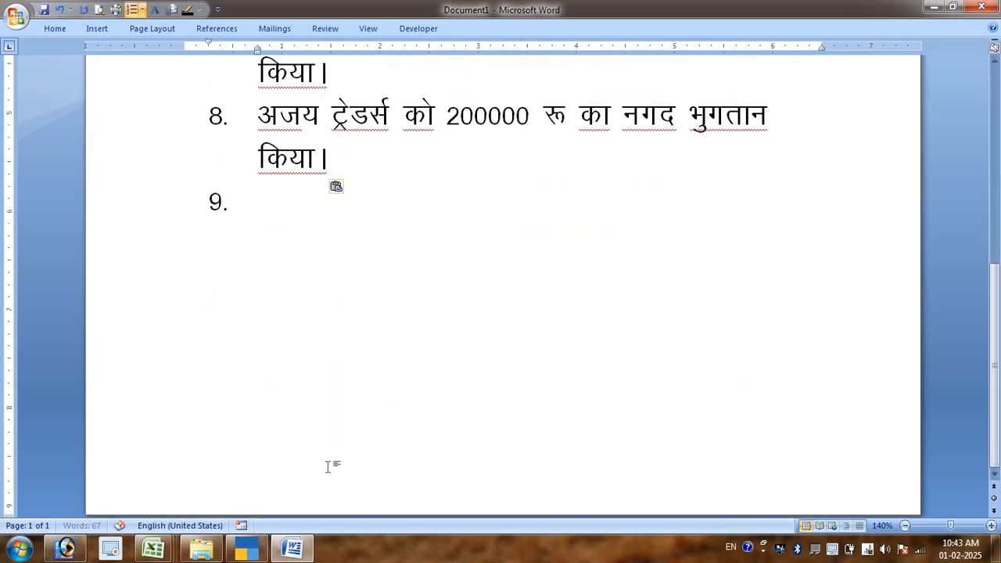
pyautogui.scroll(3, 422, 292)
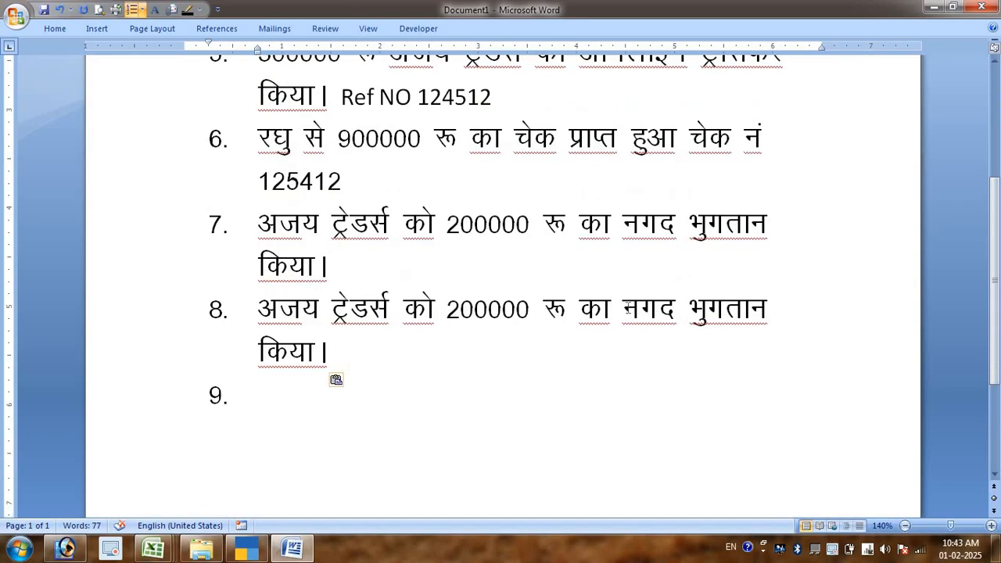
# - Replace the word नगद in item 8 with बैंक से ऑनलाइन
pyautogui.moveTo(624, 311); pyautogui.dragTo(677, 307)
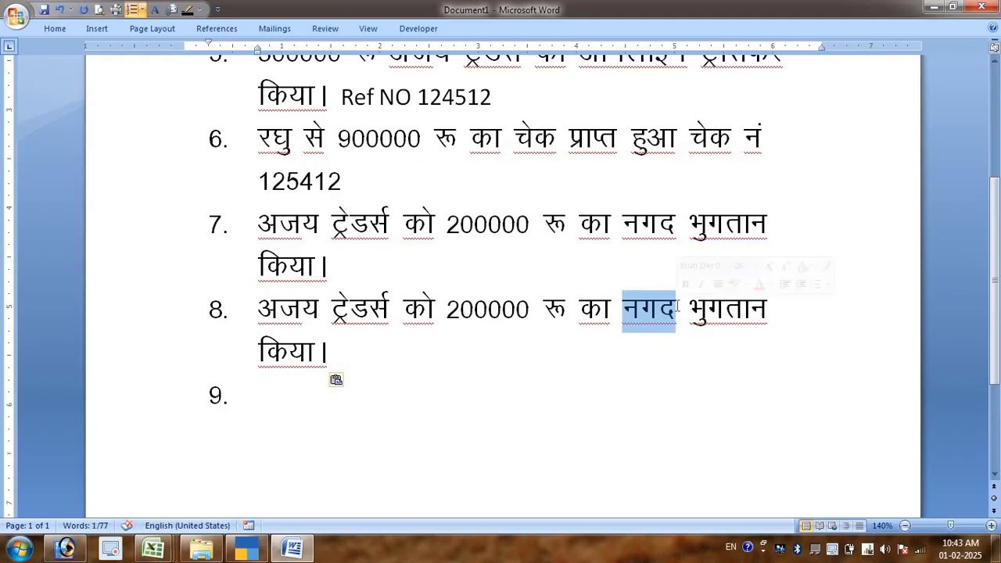
pyautogui.write('बैंक')
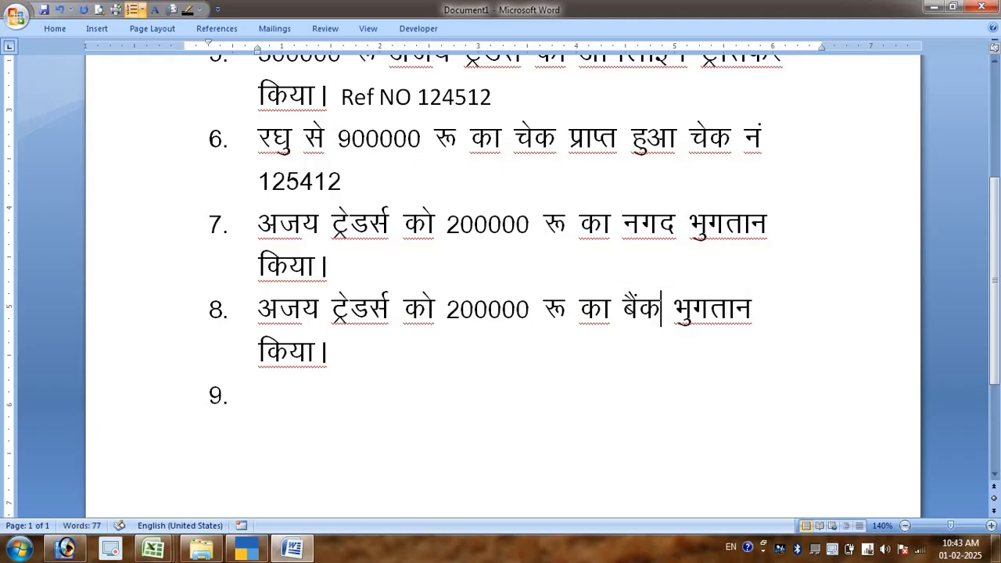
pyautogui.write(' से आपॅ')
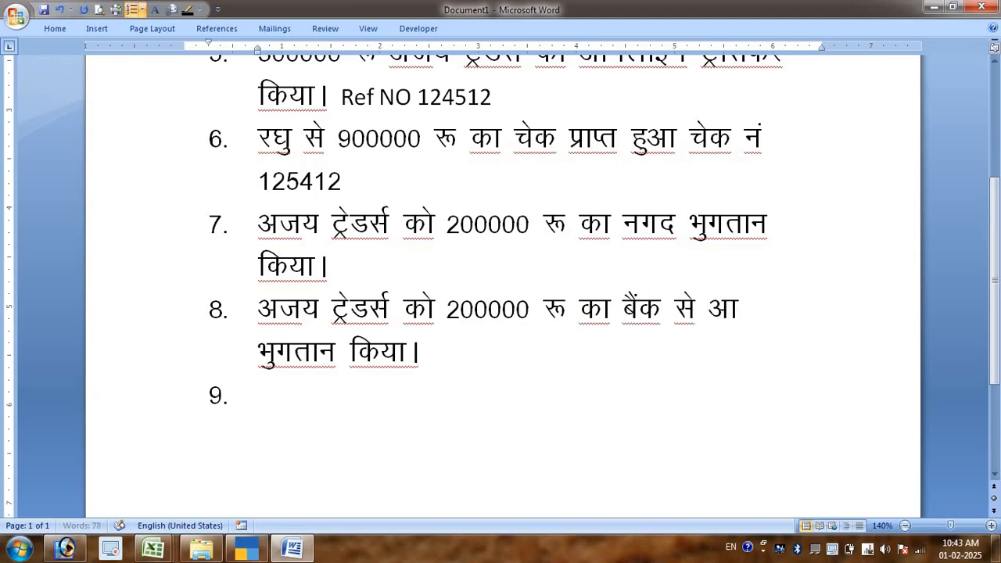
pyautogui.press('BackSpace')
pyautogui.press('BackSpace')
pyautogui.write('ॅनलाइन')
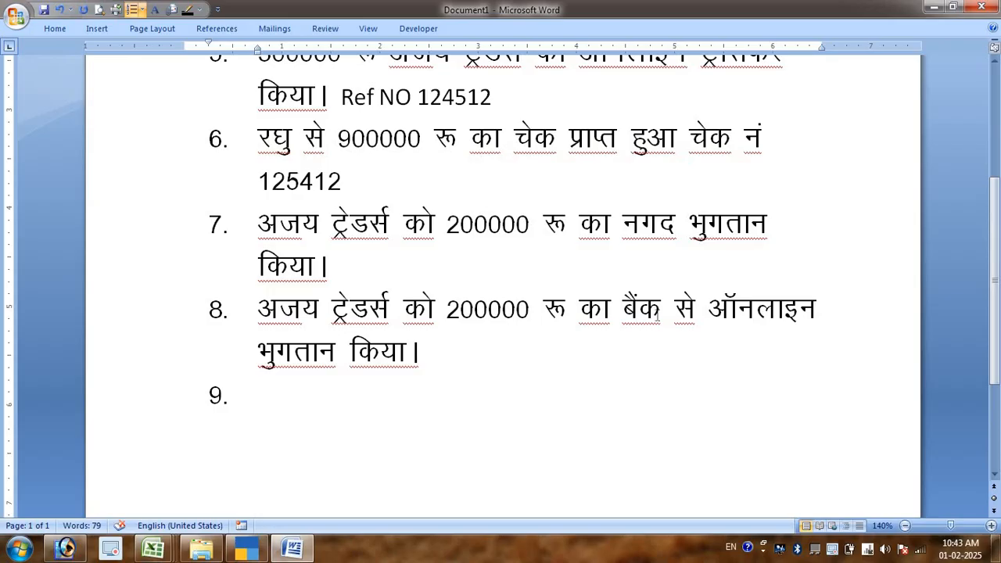
pyautogui.press('Down')
# - Copy the reference text from item 5 to the end of item 8 and change it to Ref NO 124612
pyautogui.moveTo(341, 97); pyautogui.dragTo(492, 97)
pyautogui.hotkey('ctrl', 'c')
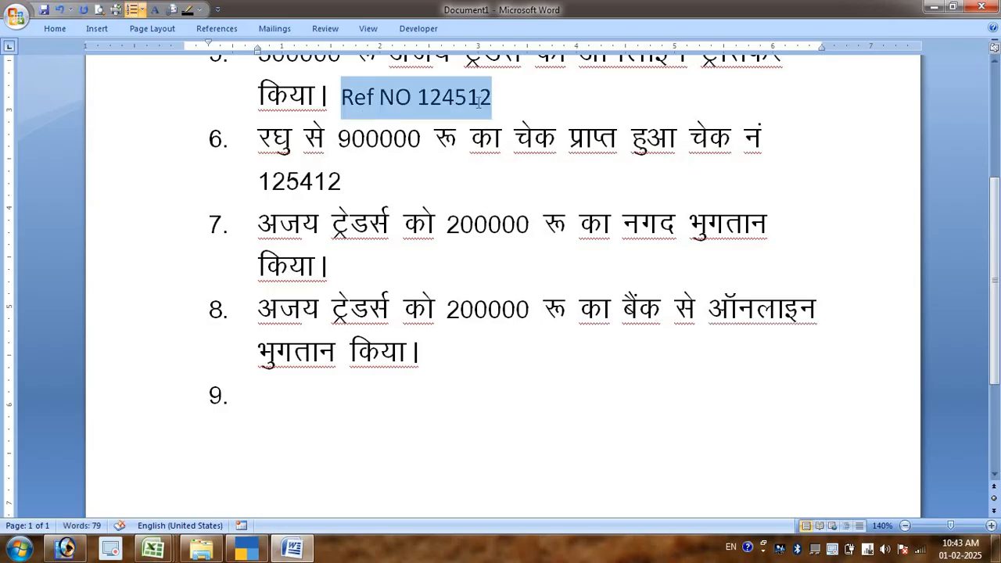
pyautogui.click(494, 344)
pyautogui.hotkey('ctrl', 'v')
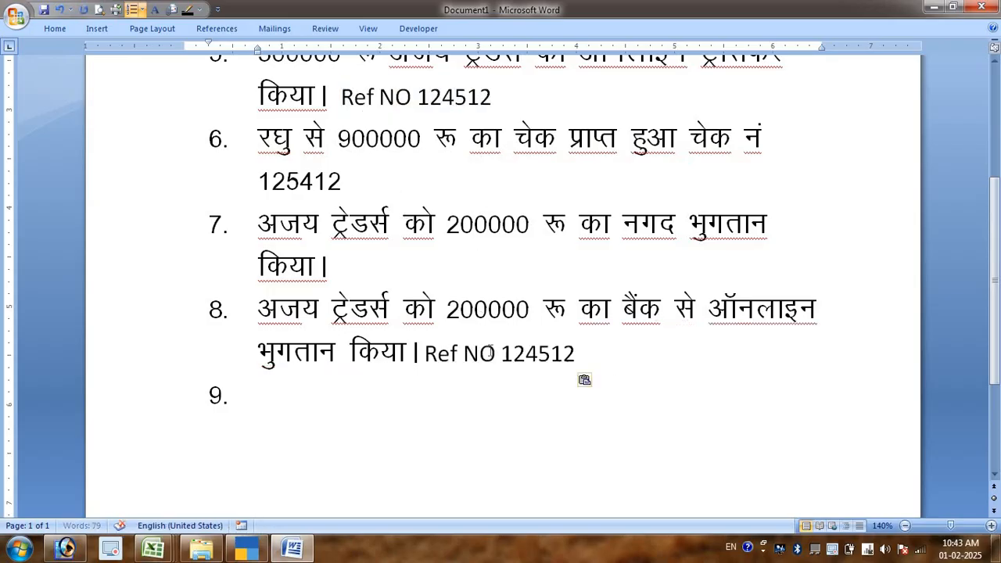
pyautogui.moveTo(537, 354); pyautogui.dragTo(426, 362)
pyautogui.write('6')
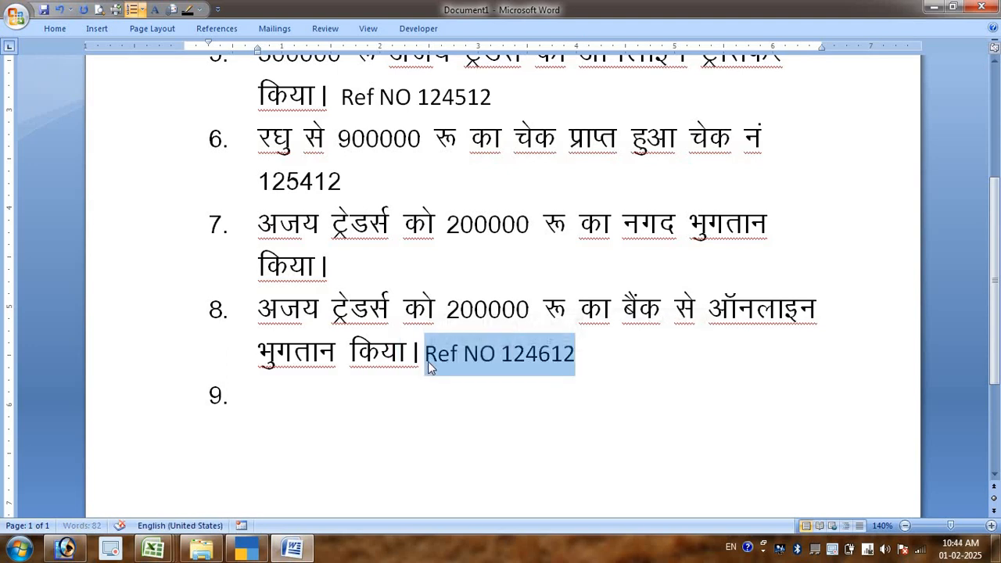
# - Switch to TallyPrime, start a new payment voucher and set its date to 1/5/2024
pyautogui.hotkey('alt', 'Tab')
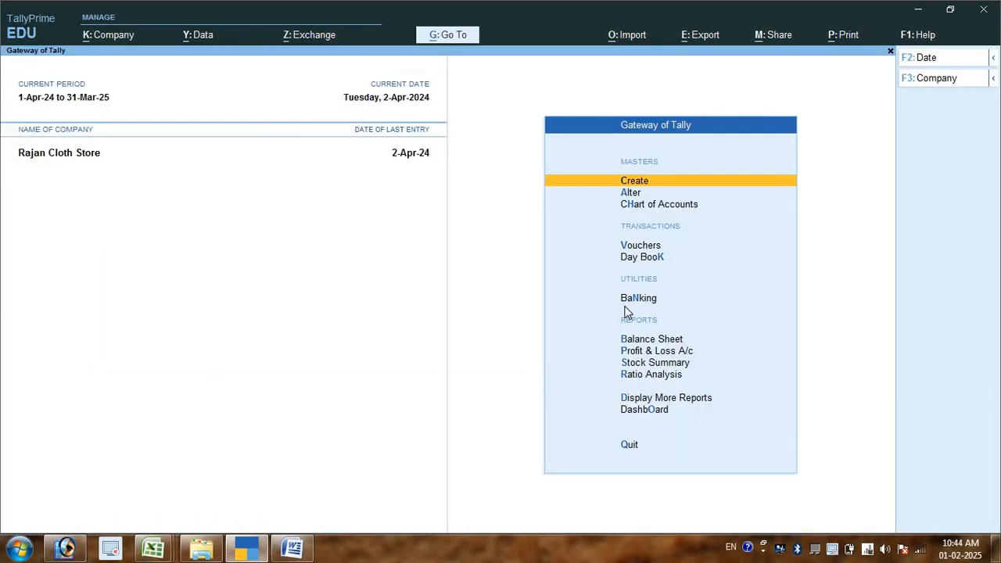
pyautogui.press('Down')
pyautogui.press('Down')
pyautogui.press('Down')
pyautogui.press('Down')
pyautogui.press('Down')
pyautogui.press('Down')
pyautogui.press('Down')
pyautogui.press('Down')
pyautogui.press('Up')
pyautogui.press('Up')
pyautogui.press('Up')
pyautogui.press('Up')
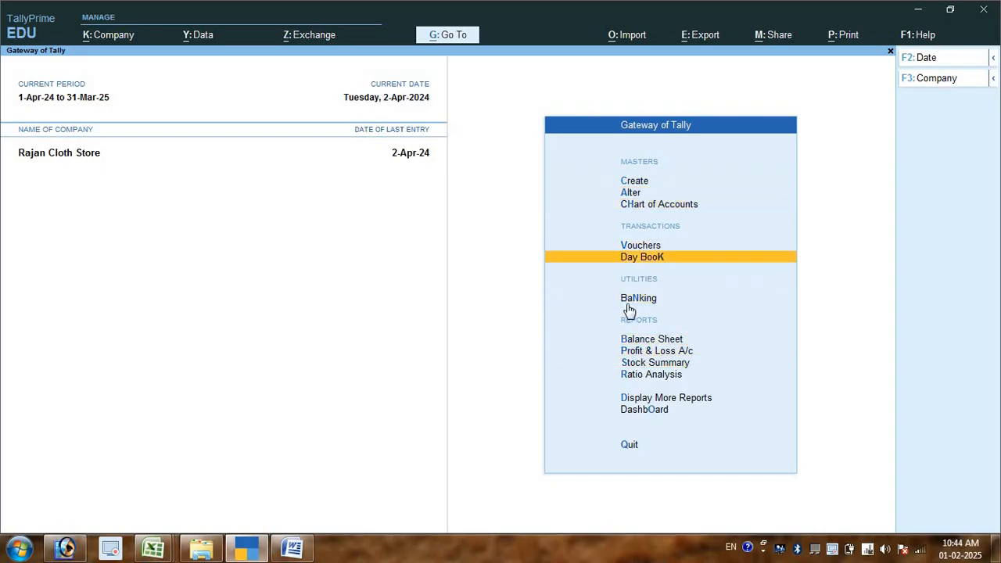
pyautogui.press('Up')
pyautogui.press('Return')
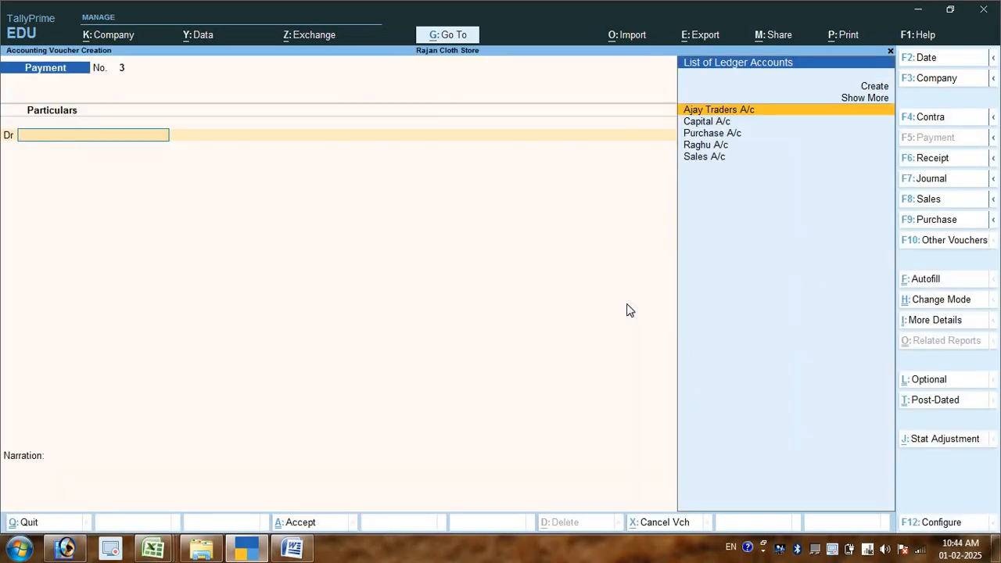
pyautogui.press('F2')
pyautogui.write('1/5/')
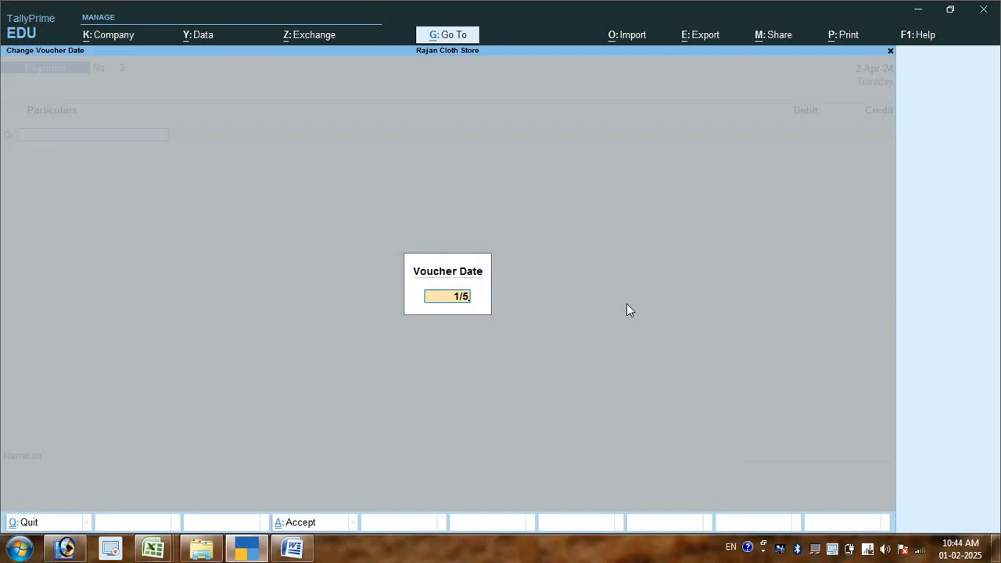
pyautogui.write('2024')
pyautogui.press('Return')
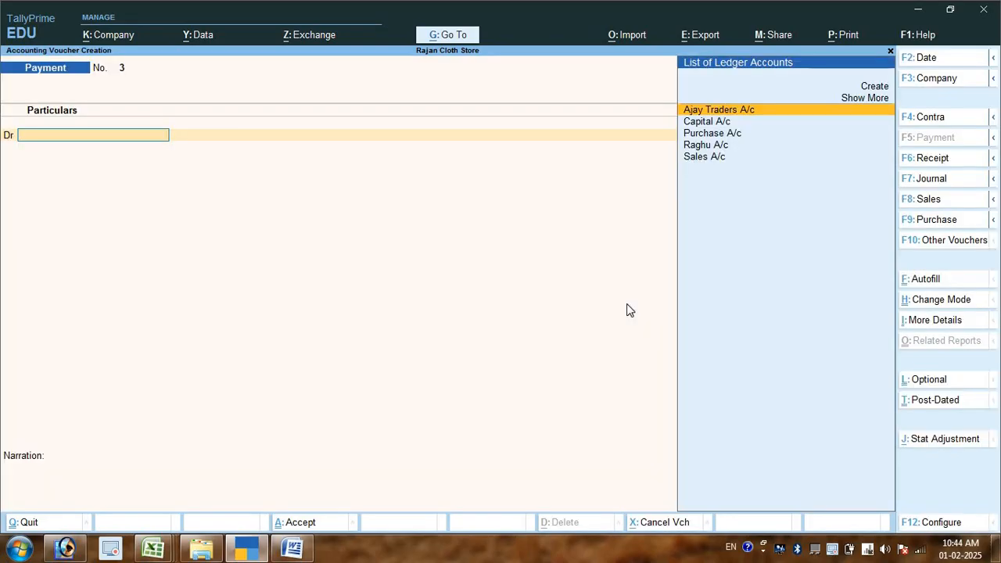
# - Debit Ajay Traders A/c with 200000 and set it against bill reference 1
pyautogui.press('Return')
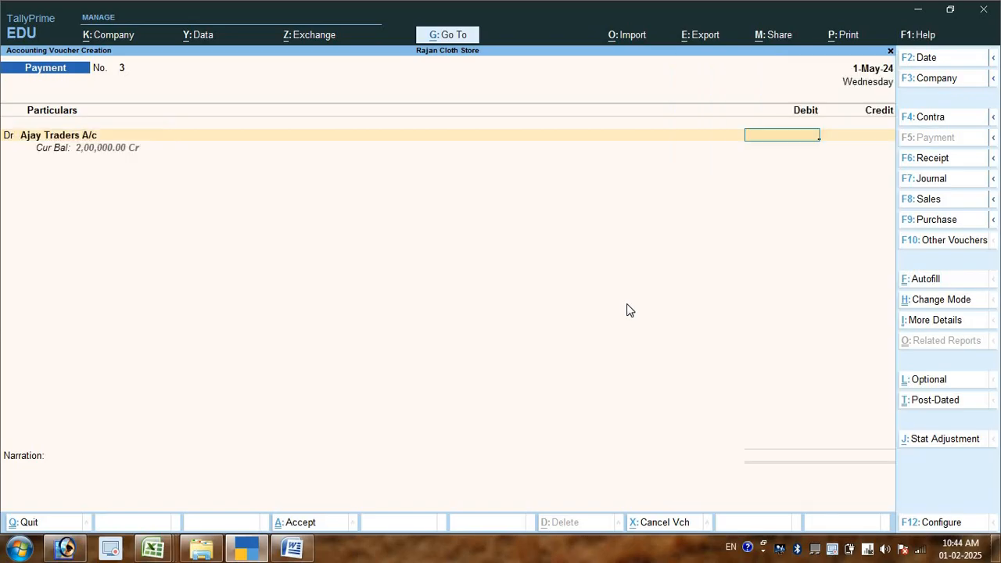
pyautogui.write('200000')
pyautogui.press('Return')
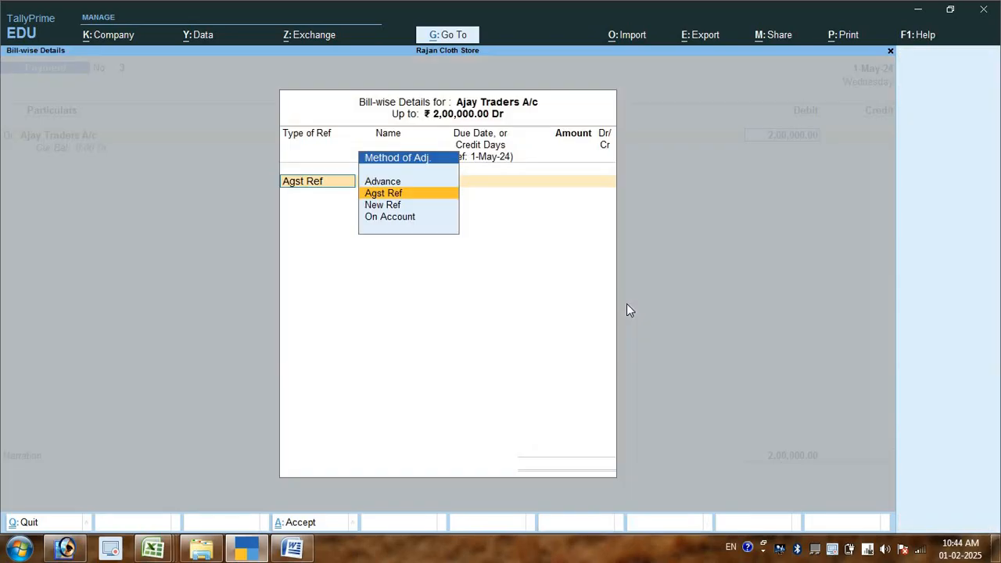
pyautogui.press('Return')
pyautogui.press('Return')
# - Replace Cash with Bank A/c on the credit line for 2,00,000 and choose e-Fund Transfer as the transaction type
pyautogui.press('Return')
pyautogui.press('Return')
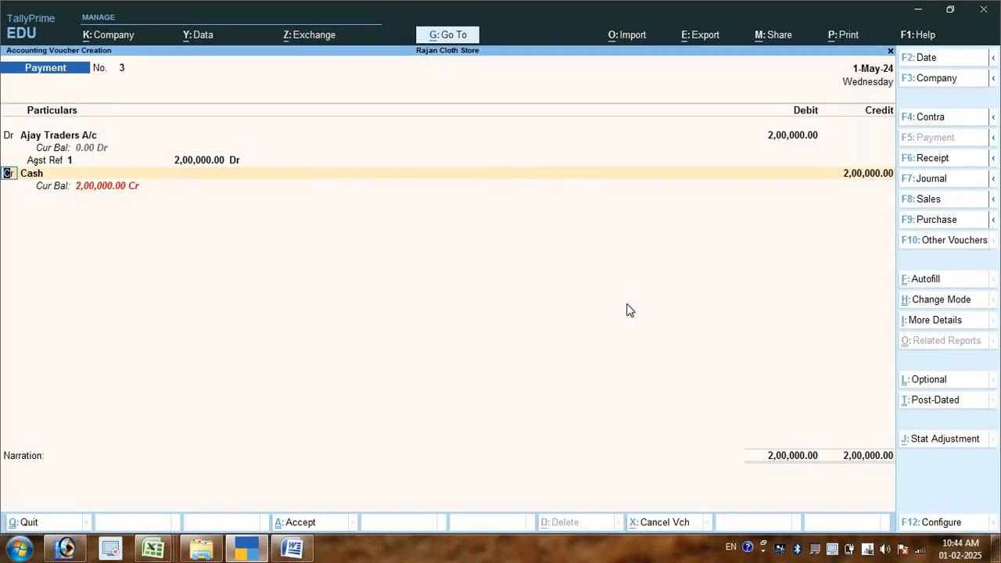
pyautogui.press('Return')
pyautogui.write('B')
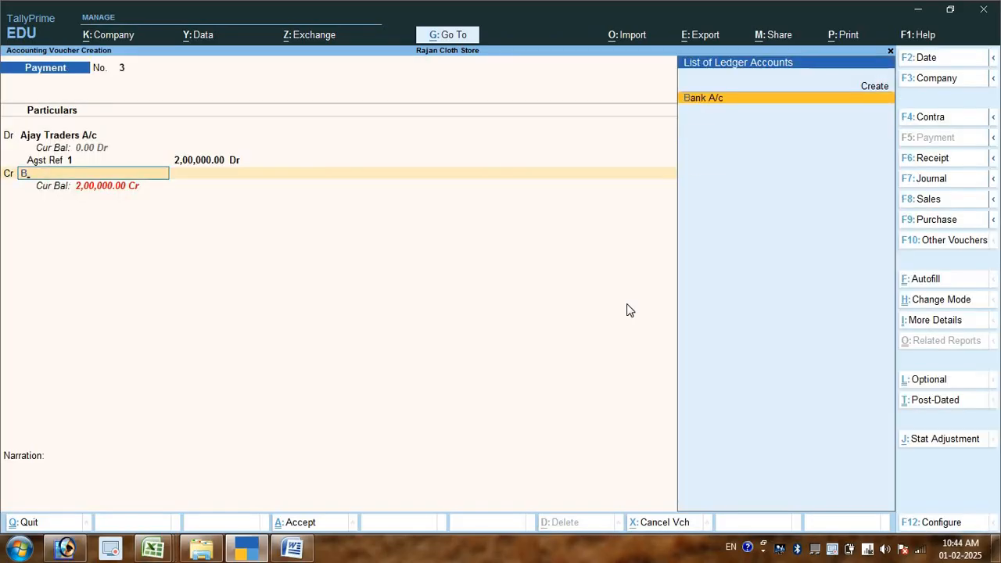
pyautogui.press('Return')
pyautogui.press('Return')
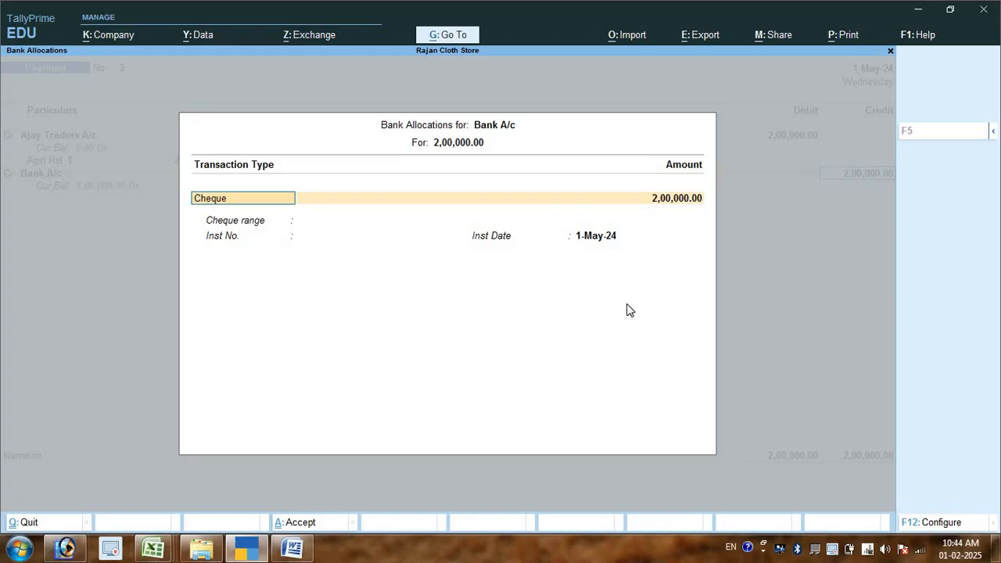
pyautogui.press('BackSpace')
pyautogui.press('Down')
pyautogui.press('Down')
pyautogui.press('Down')
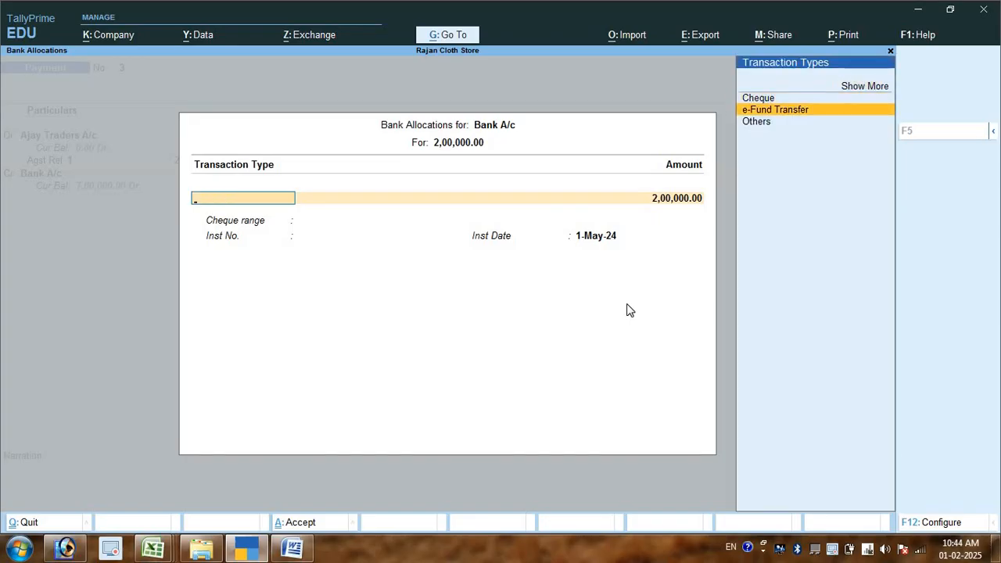
pyautogui.press('Return')
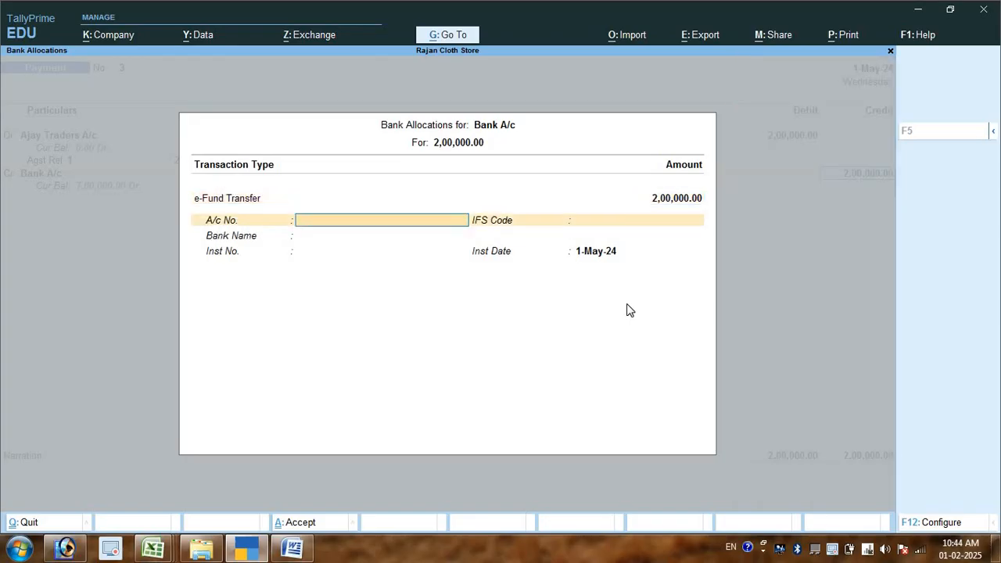
# - Enter the account number, bank name Not Applicable and instrument number Ref NO 124612, and save the voucher with a blank narration
pyautogui.press('Return')
pyautogui.press('Return')
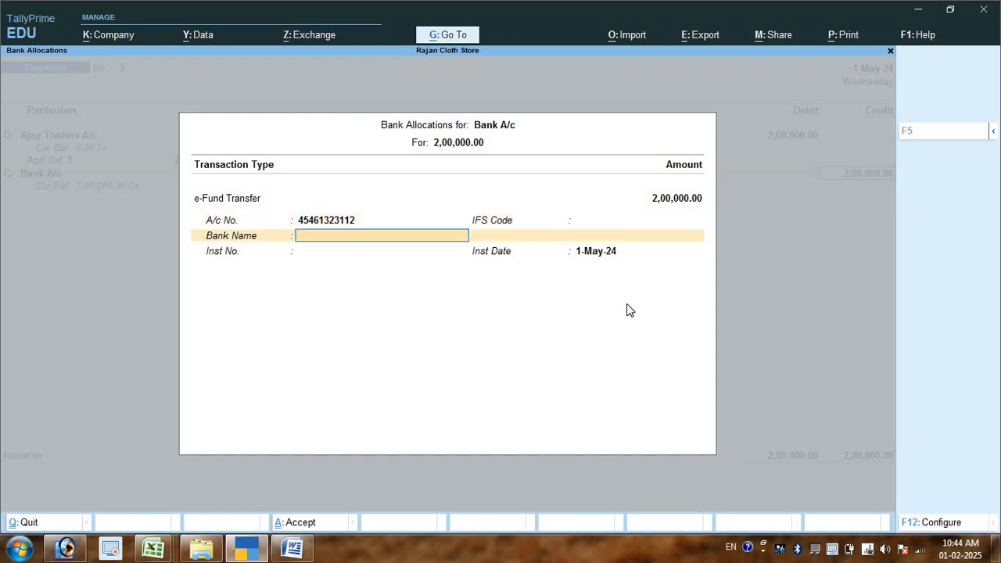
pyautogui.press('Return')
pyautogui.write('Ref NO 124612')
pyautogui.press('Return')
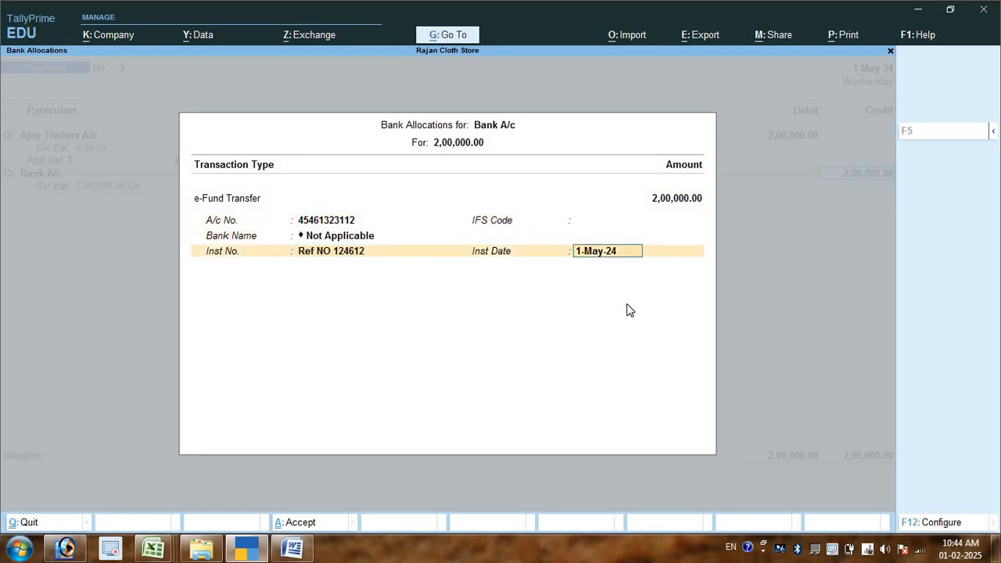
pyautogui.press('Return')
pyautogui.press('Return')
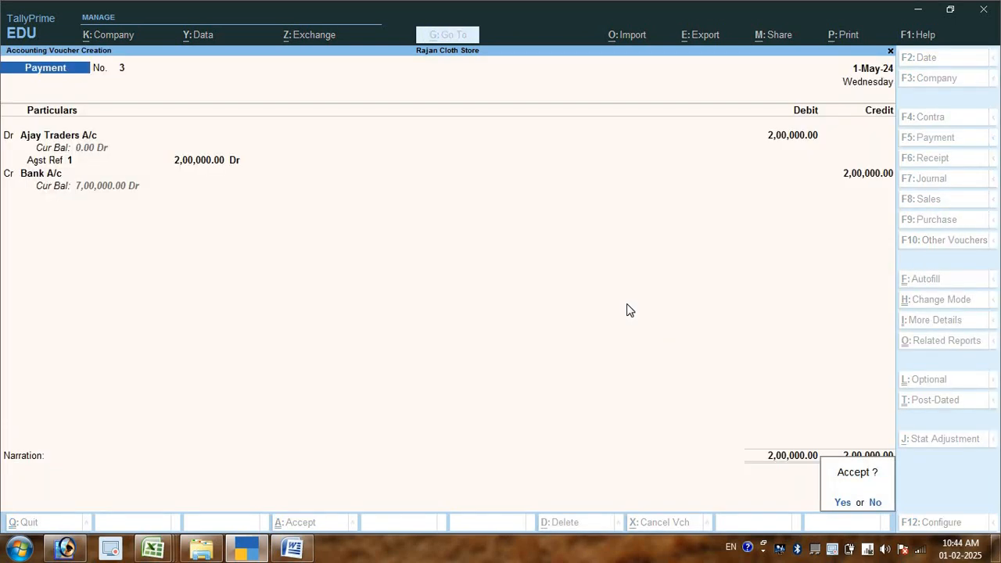
pyautogui.press('Return')
# - Return to the Gateway of Tally, open the Balance Sheet and examine the Capital Account, liabilities and Current Assets
pyautogui.press('Escape')
pyautogui.press('Return')
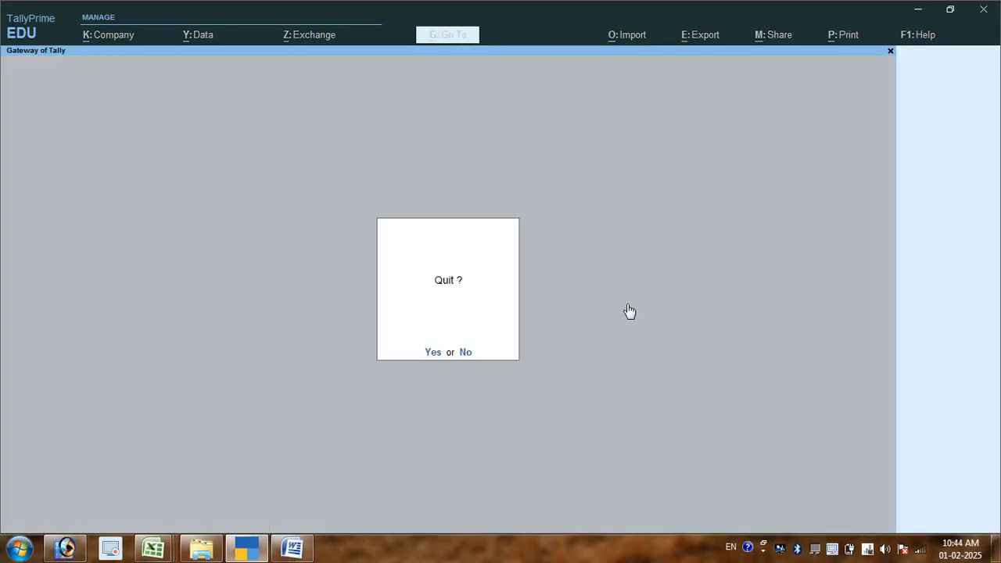
pyautogui.press('Down')
pyautogui.press('Down')
pyautogui.press('Down')
pyautogui.press('Down')
pyautogui.press('Down')
pyautogui.press('Down')
pyautogui.press('Down')
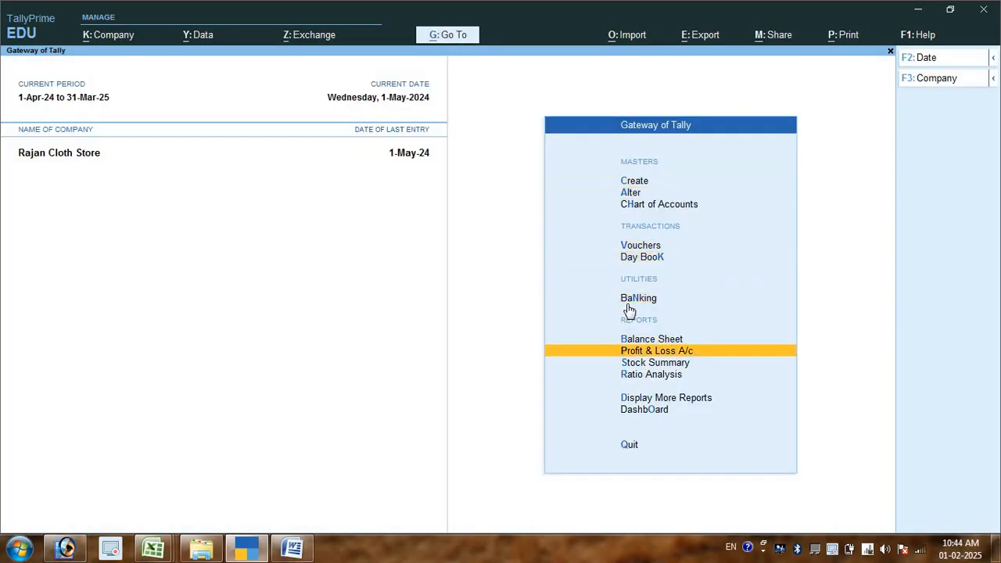
pyautogui.press('Up')
pyautogui.press('Return')
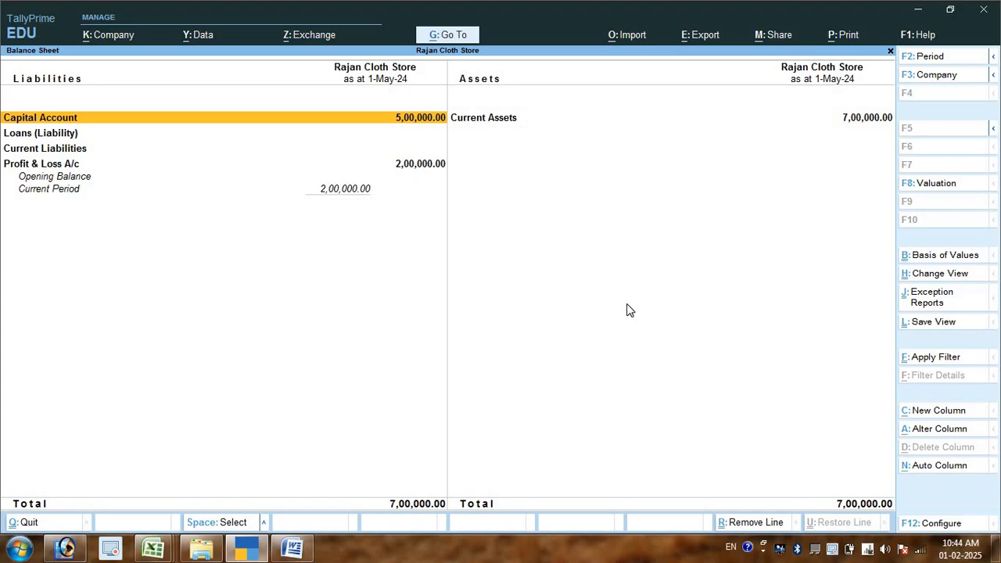
pyautogui.press('Down')
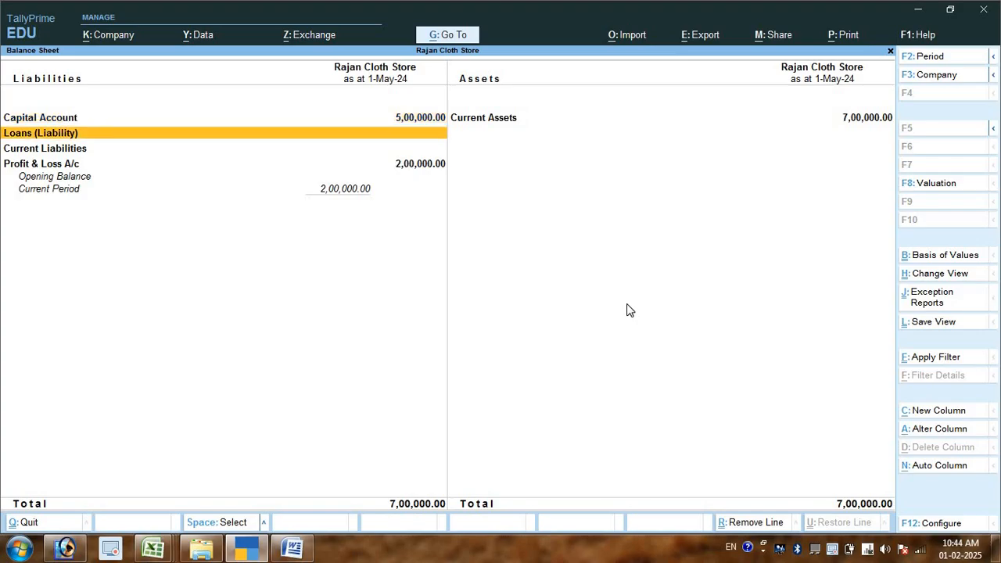
pyautogui.press('Up')
pyautogui.press('Right')
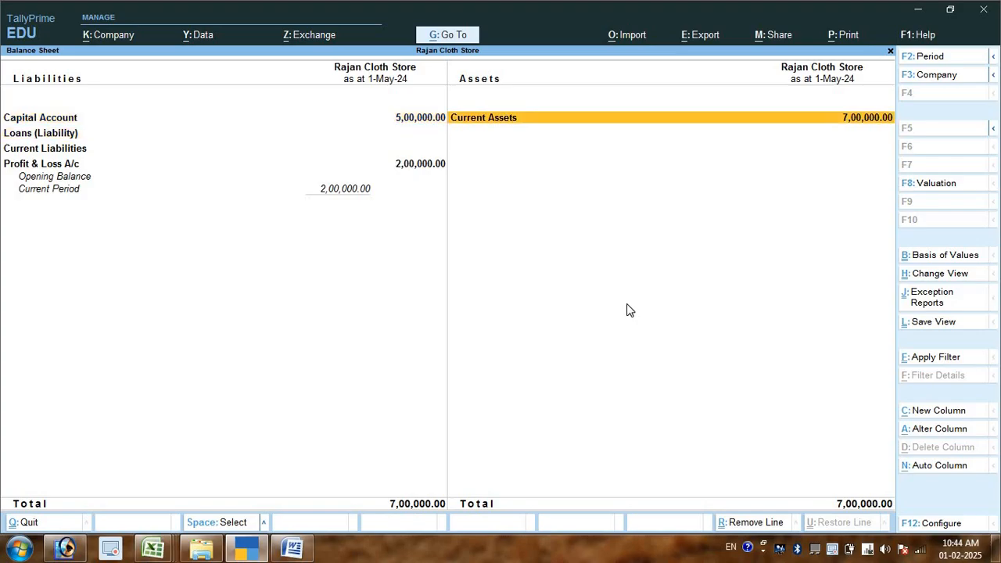
pyautogui.press('Left')
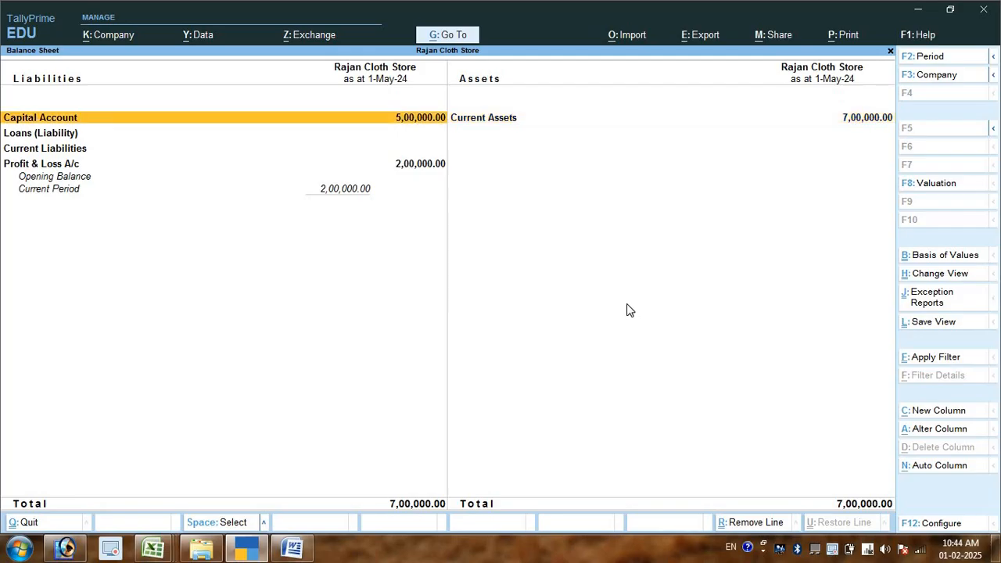
# - Look into the Profit & Loss A/c from the Balance Sheet, return and show the Balance Sheet in detailed view
pyautogui.press('Down')
pyautogui.press('Down')
pyautogui.press('Down')
pyautogui.press('Return')
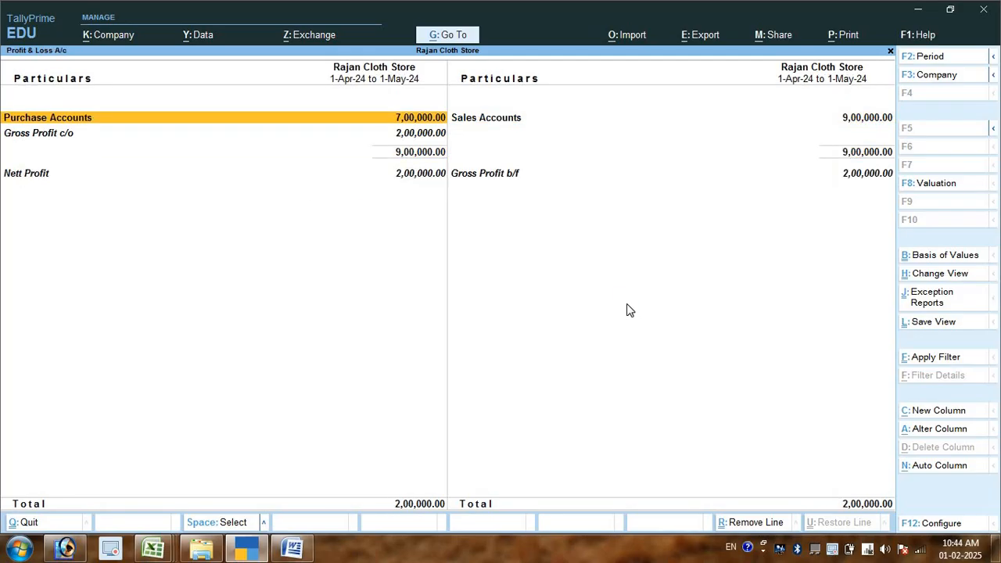
pyautogui.press('Escape')
pyautogui.hotkey('alt', 'F5')
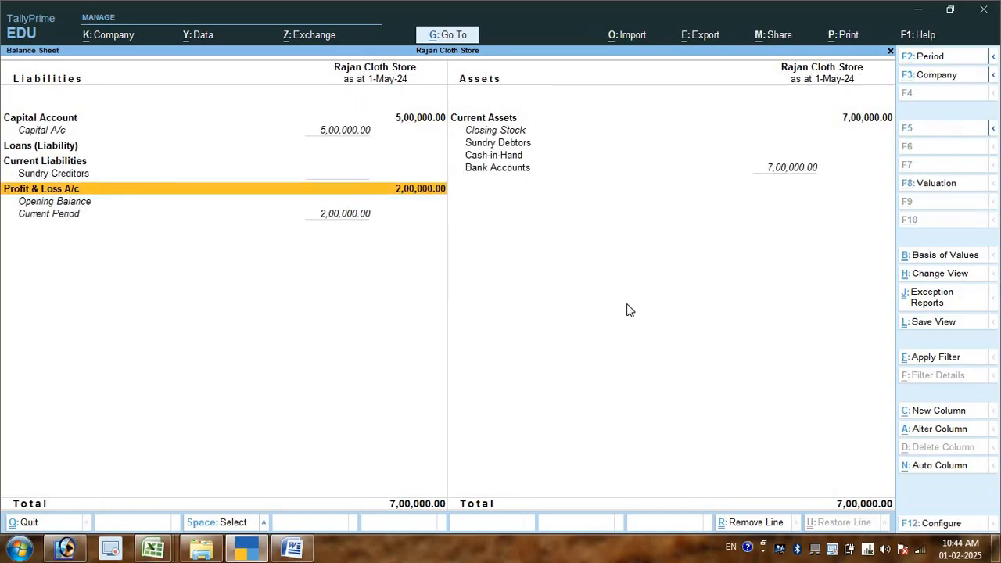